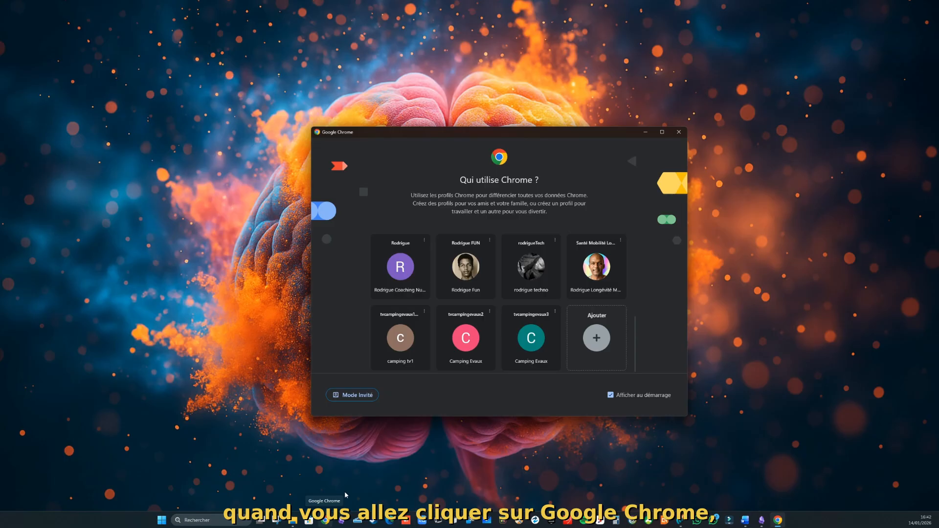
Step: Add a new Chrome profile from the profile picker and go to its Google sign-in page
left_click(591, 344)
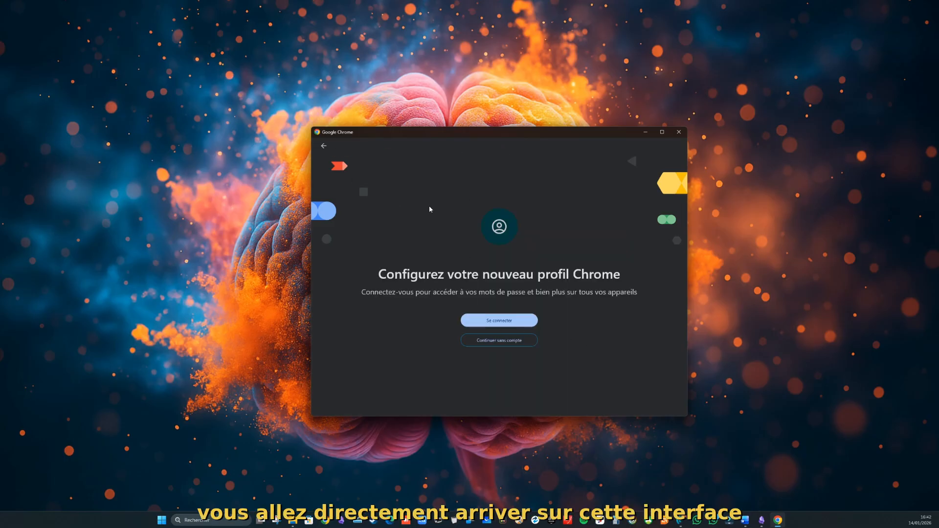
left_click(513, 326)
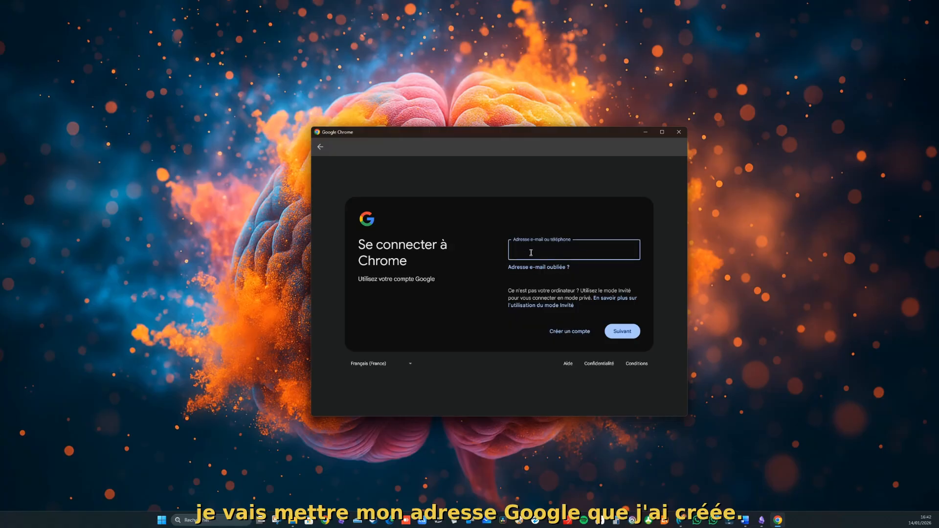
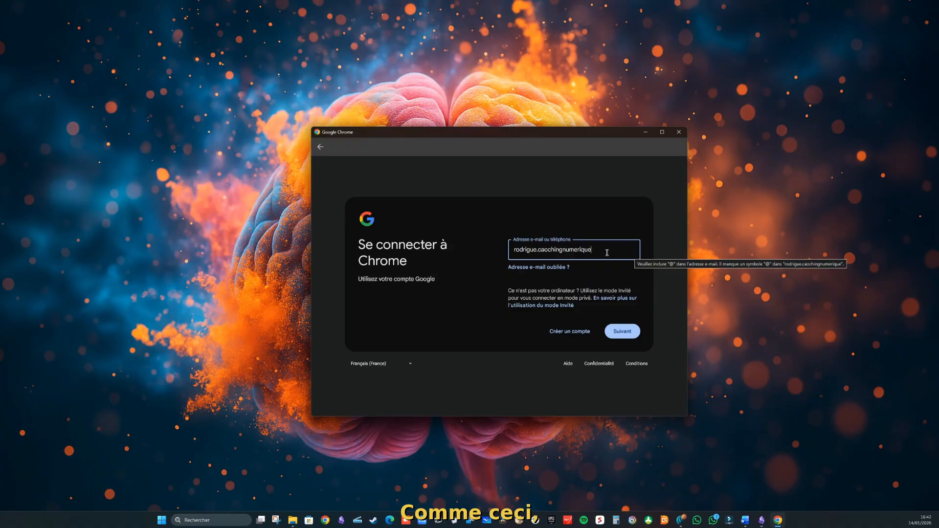
Step: Enter the account's Gmail address, fix its misspelling, and continue to the password page
left_click(548, 249)
key("BackSpace")
key("BackSpace")
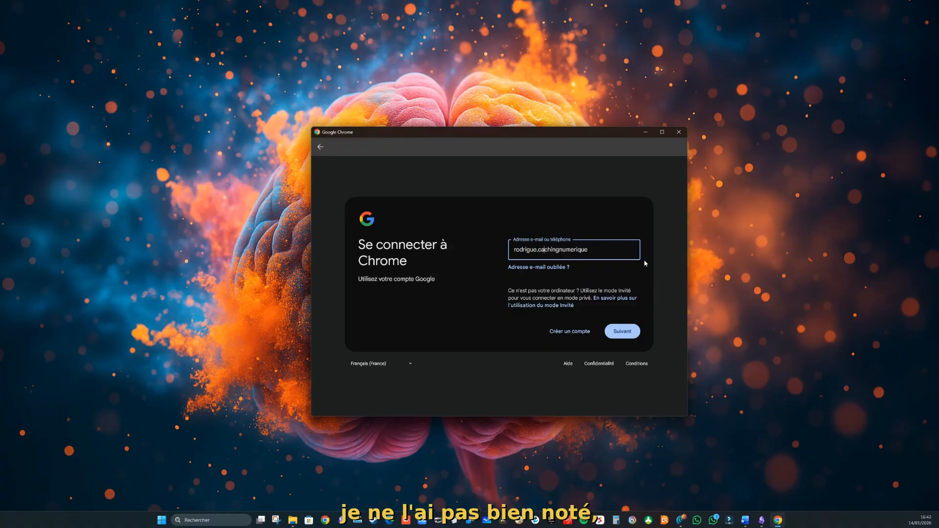
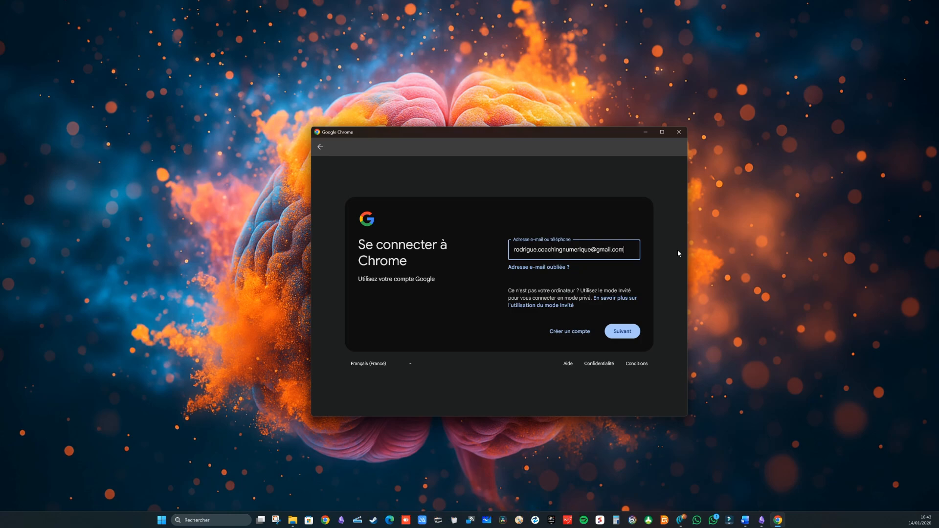
left_click(627, 334)
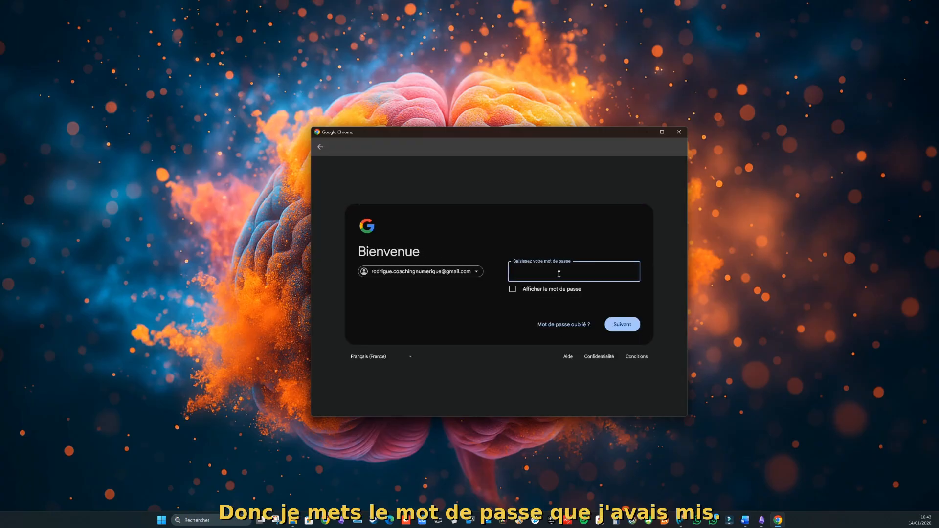
Step: Enter the account password and submit it to sign in
type("•")
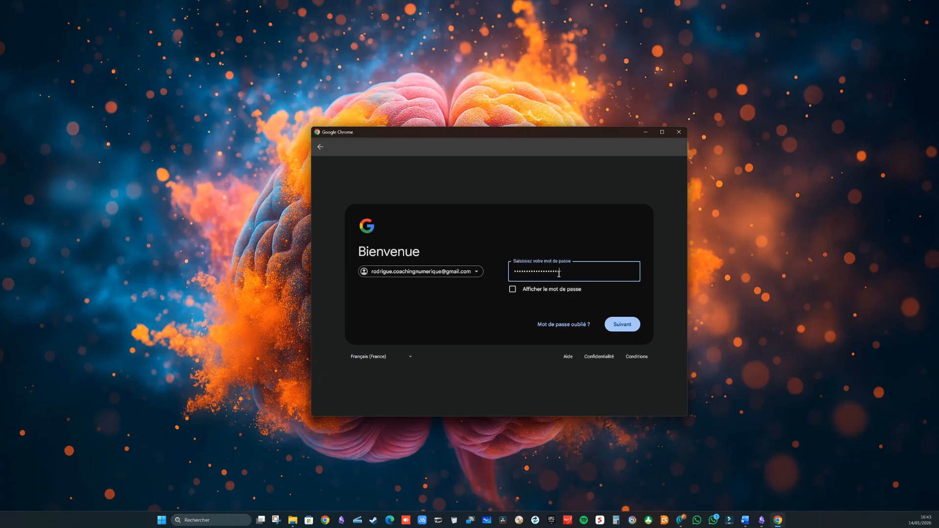
left_click(620, 325)
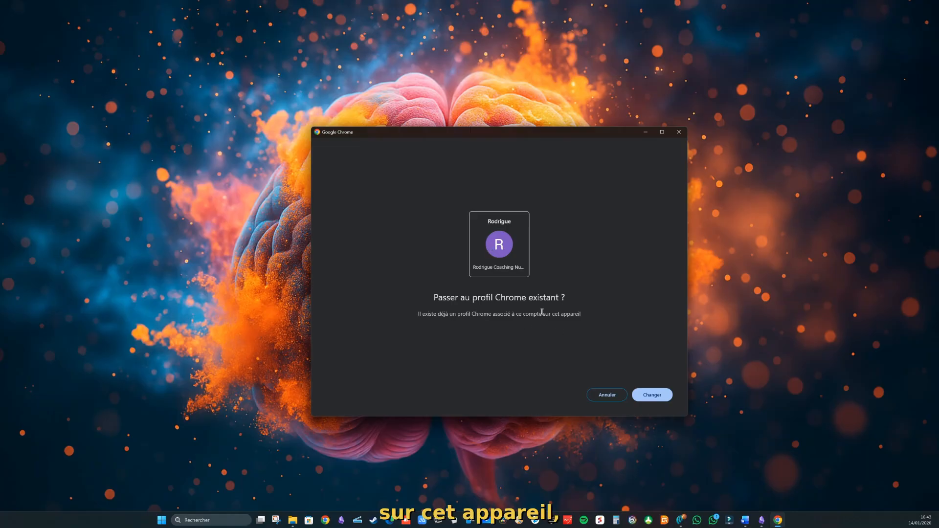
Step: Switch to the account's existing Chrome profile and maximise the browser window
left_click(646, 395)
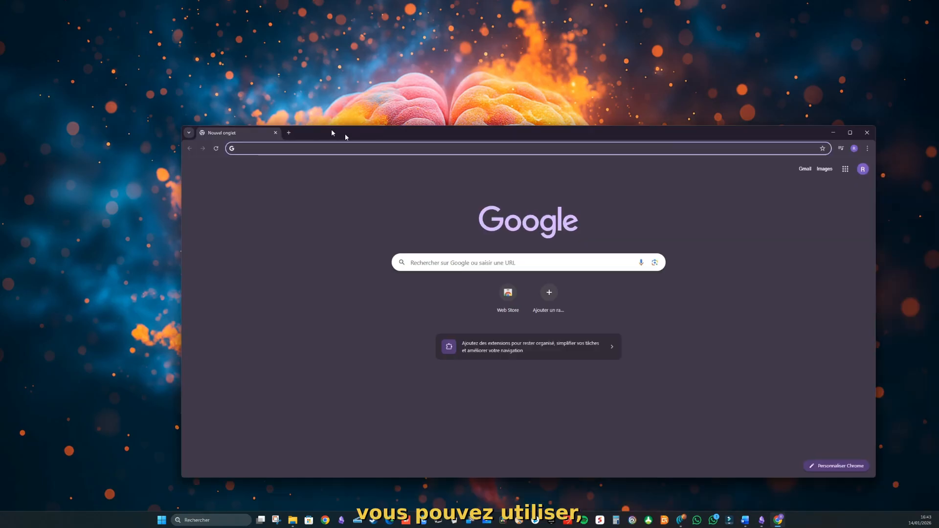
left_click_drag(346, 137, 262, 62)
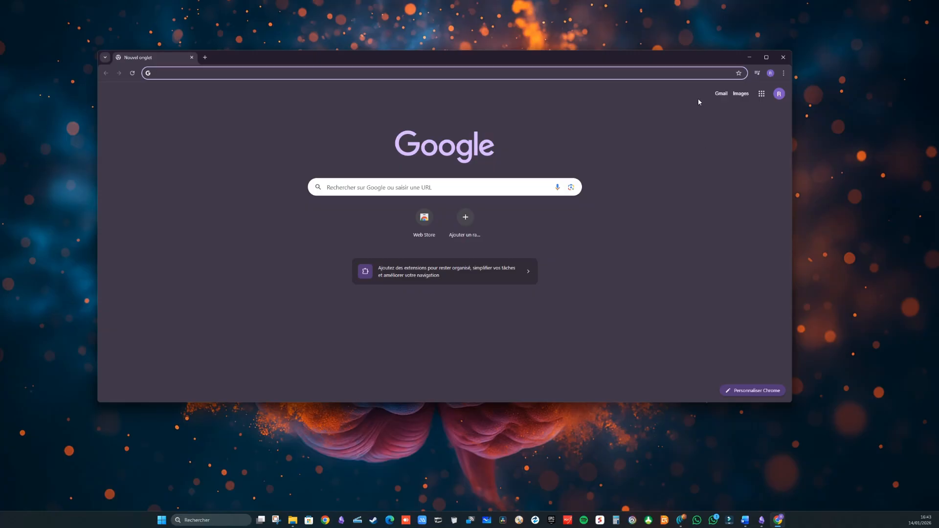
double_click(681, 63)
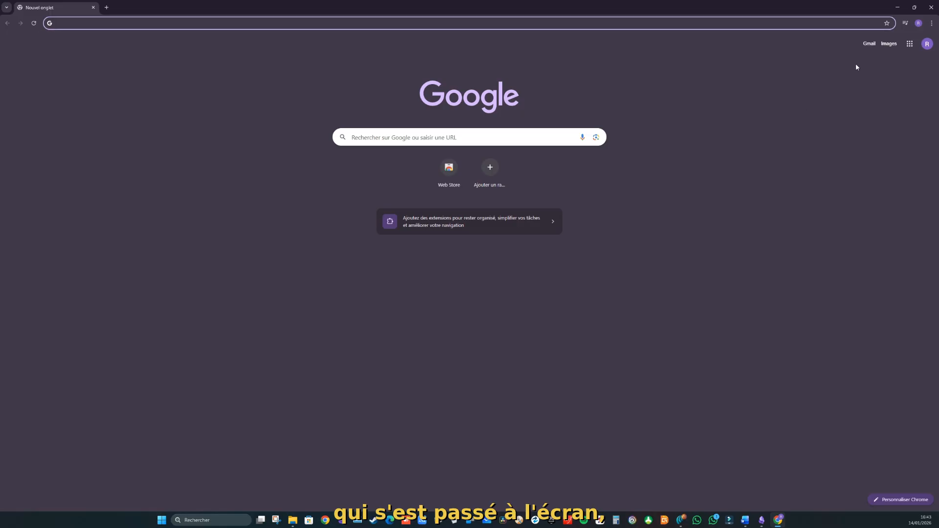
Step: Check the profile menu, then open the Google Account page from the Google apps grid
left_click(915, 24)
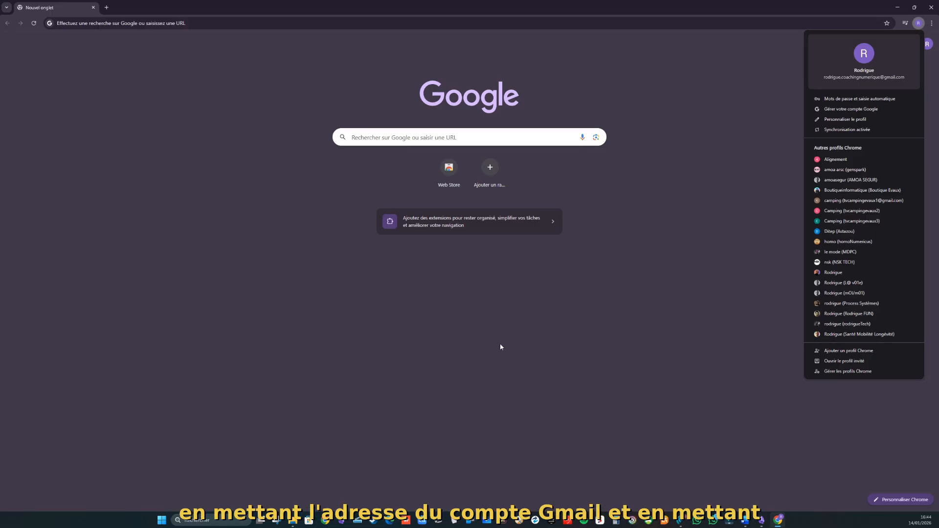
left_click(717, 110)
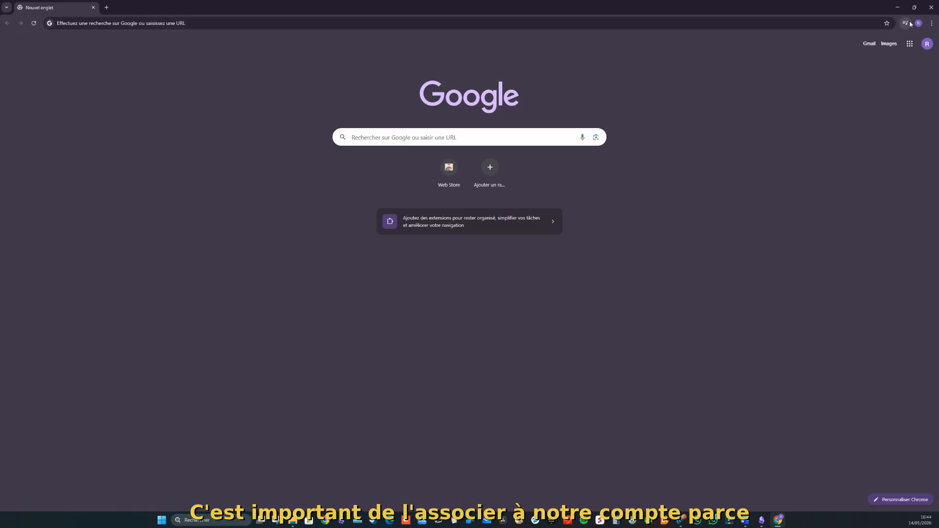
left_click(911, 44)
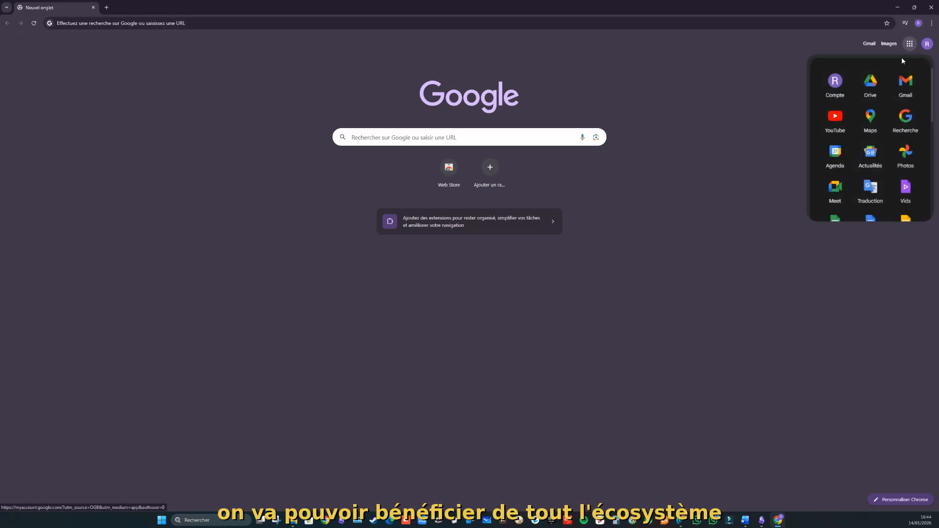
scroll(851, 142, "down", 8)
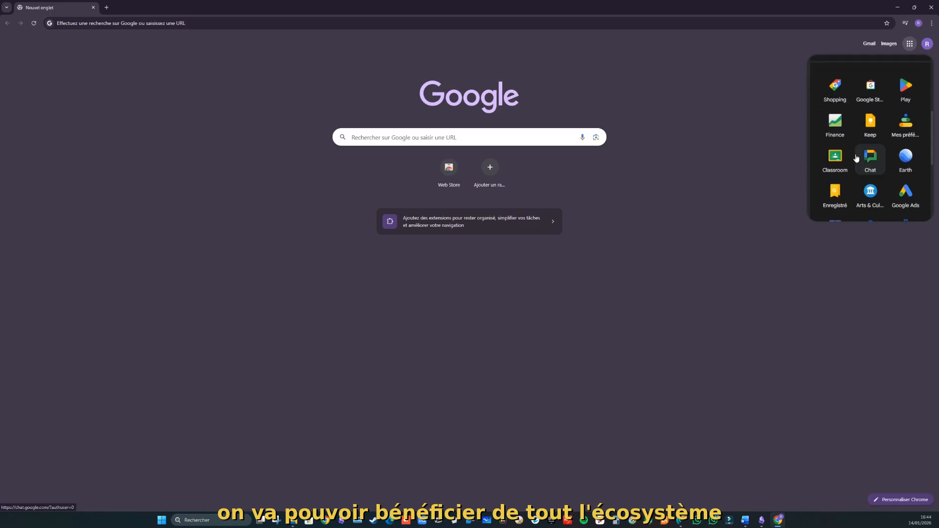
scroll(858, 166, "up", 8)
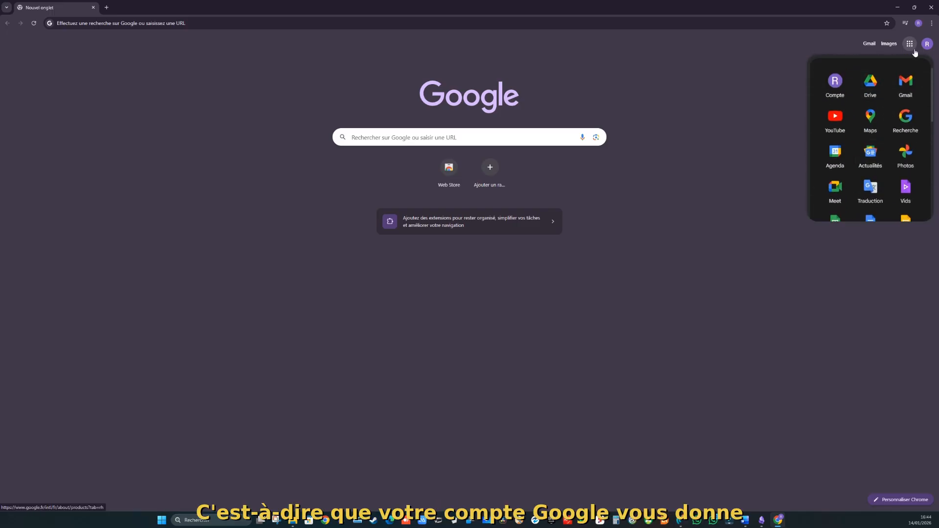
left_click(837, 82)
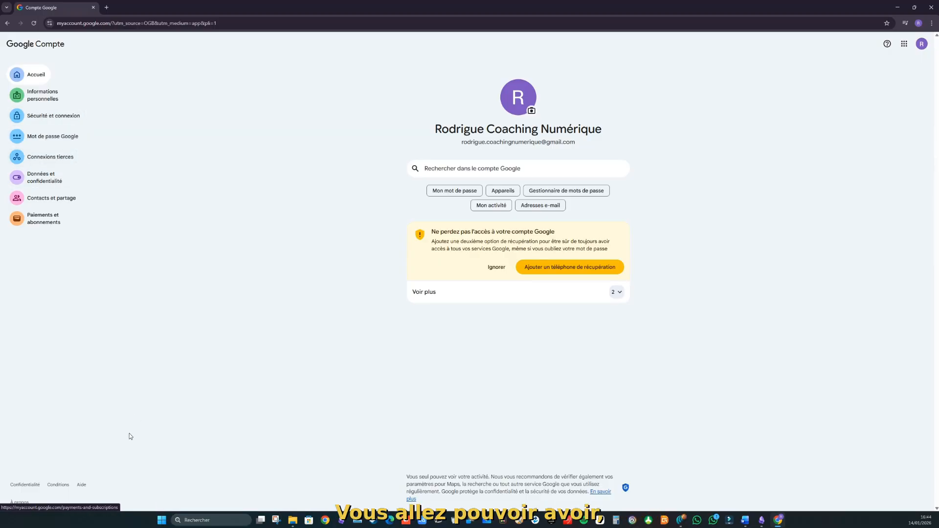
Step: Open a new Google search tab and show its Google apps grid
left_click(106, 8)
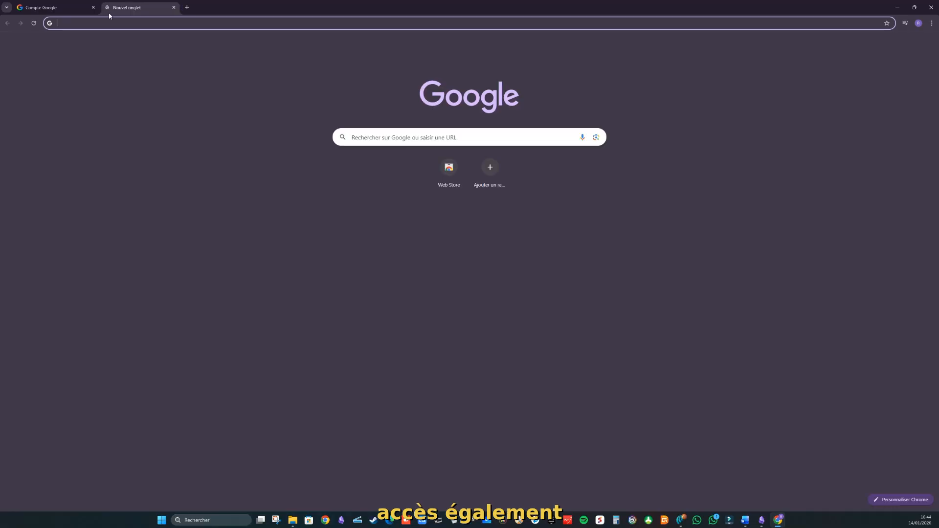
left_click(909, 43)
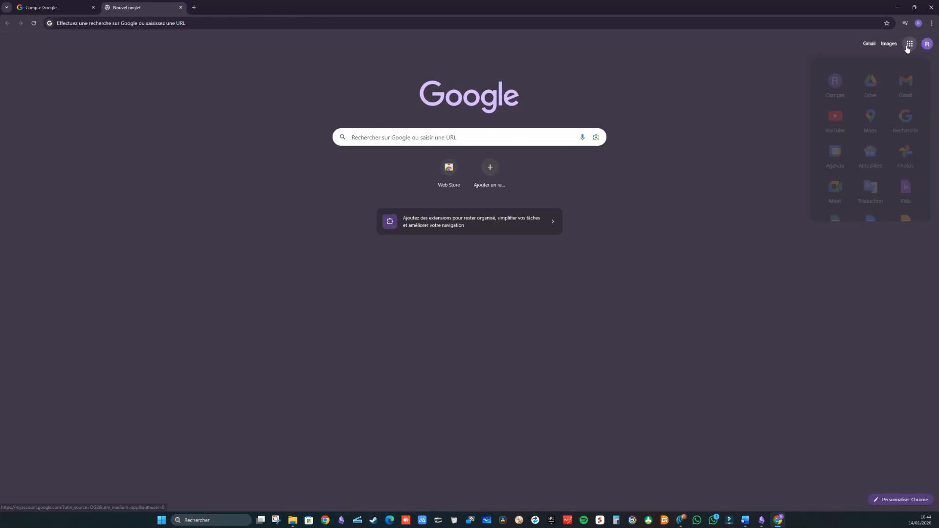
Step: Open Google Drive, close the welcome tip and sync notice, and view the storage upgrade plans
left_click(873, 86)
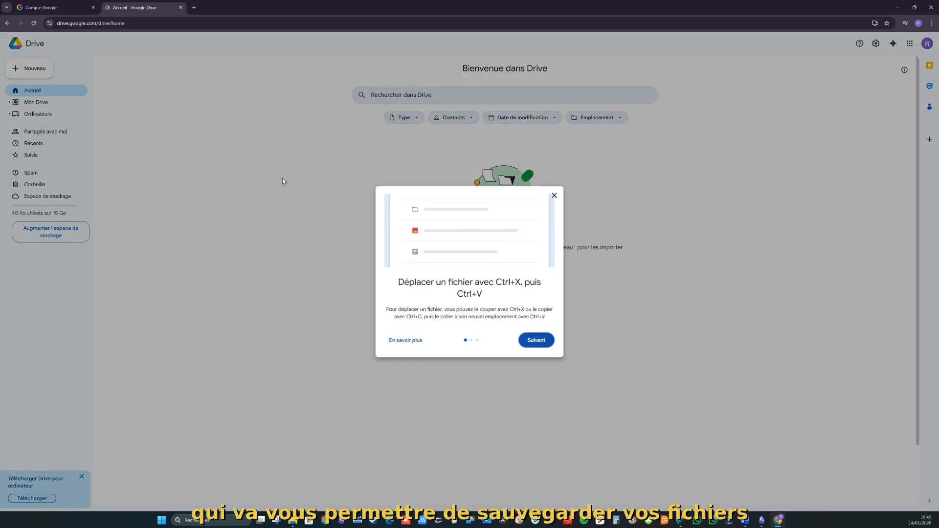
left_click(556, 195)
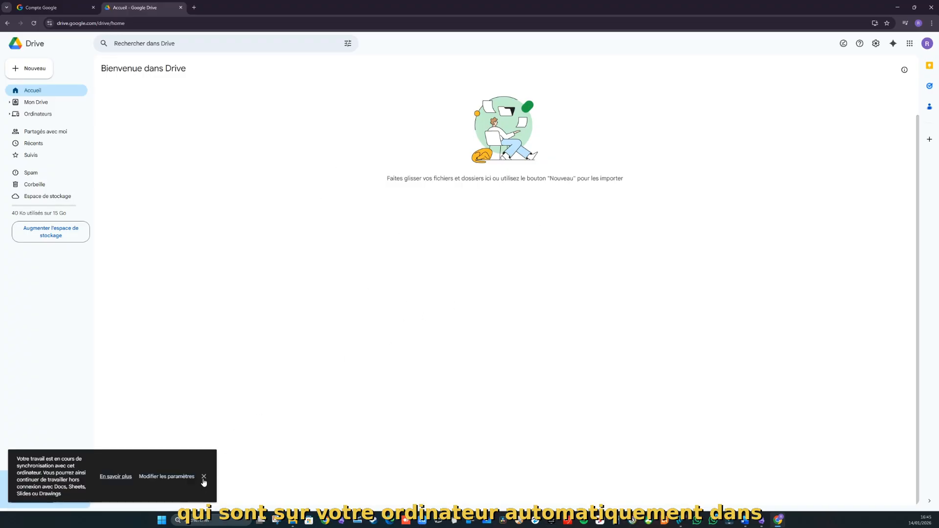
left_click(204, 477)
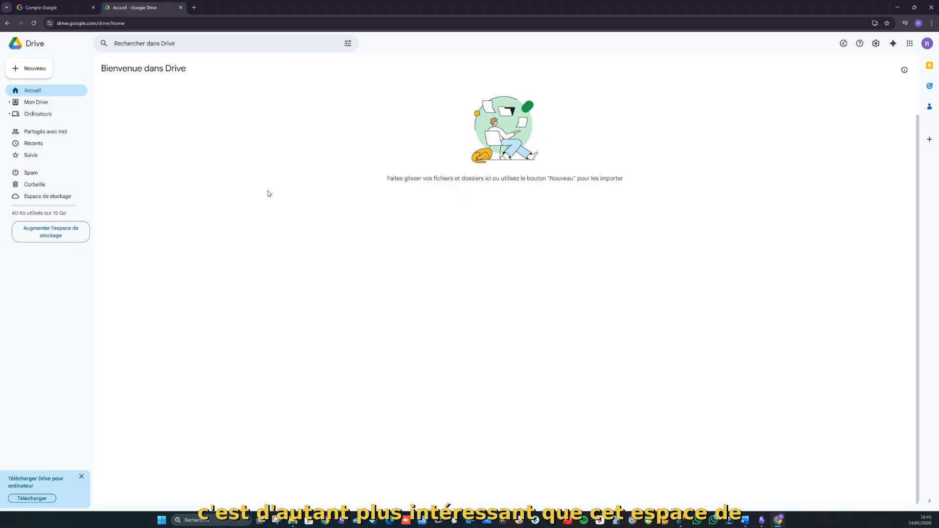
left_click(55, 237)
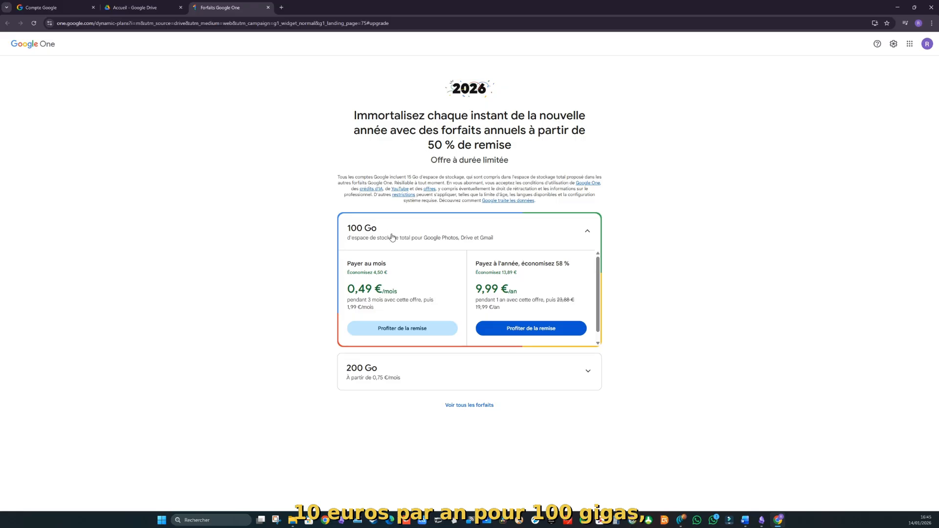
Step: Show all Google One plans with annual pricing: 100 Go, 200 Go and 2 To
left_click(587, 374)
scroll(502, 371, "down", 1)
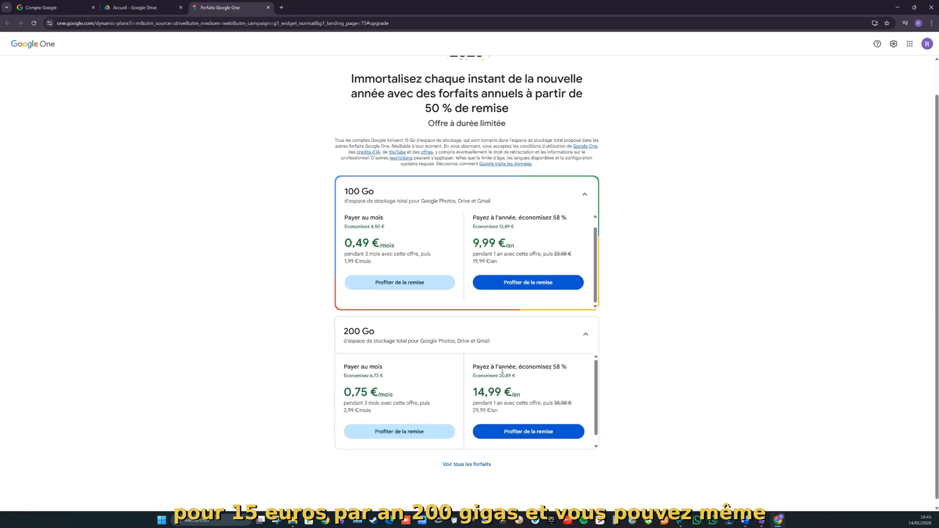
left_click(479, 465)
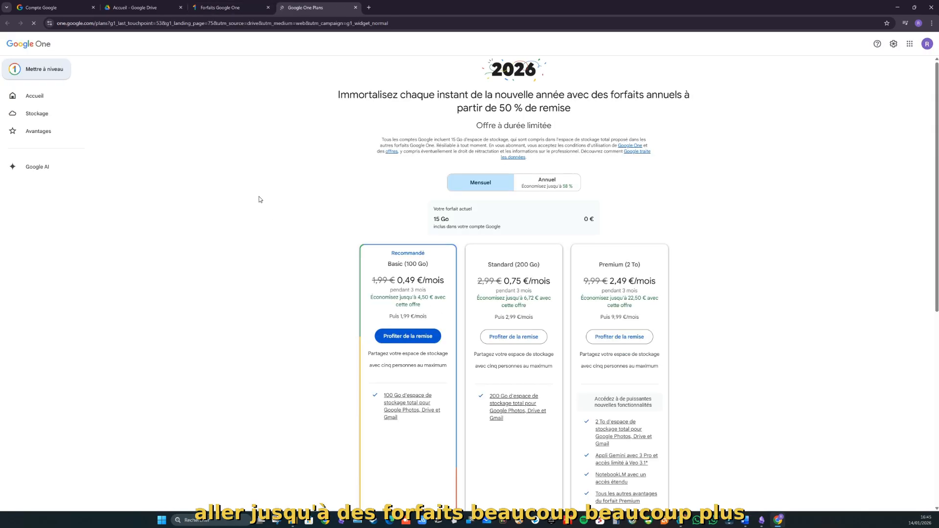
left_click(548, 186)
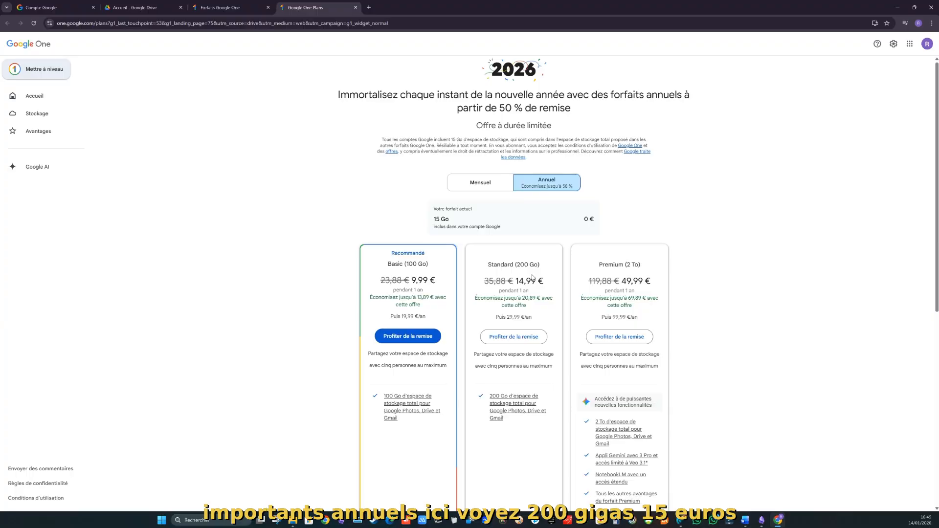
scroll(537, 281, "down", 3)
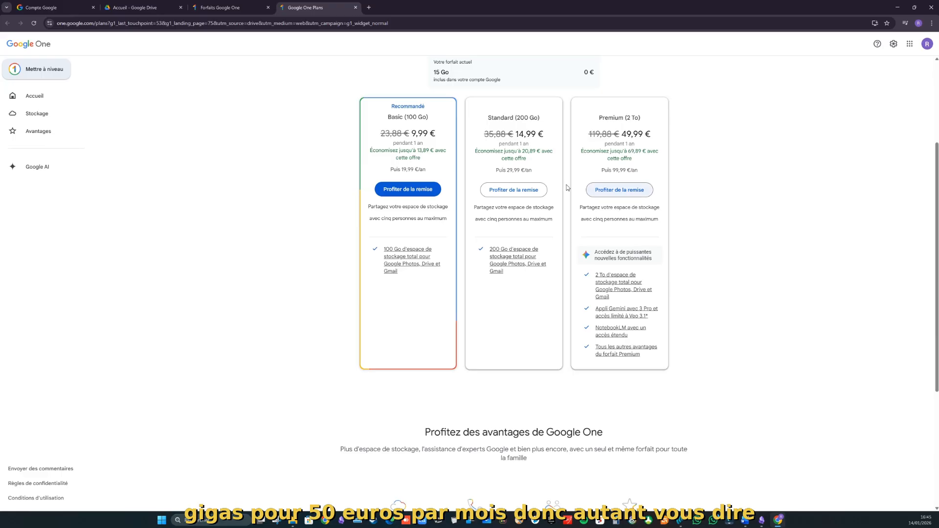
scroll(556, 177, "up", 3)
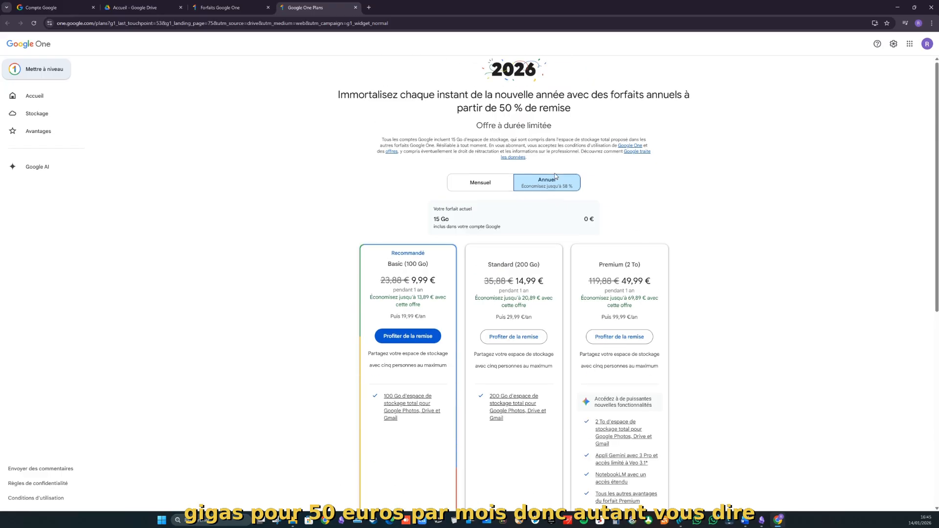
Step: Dismiss the recovery phone, home address and wallet card suggestions, then open a new tab
left_click(51, 7)
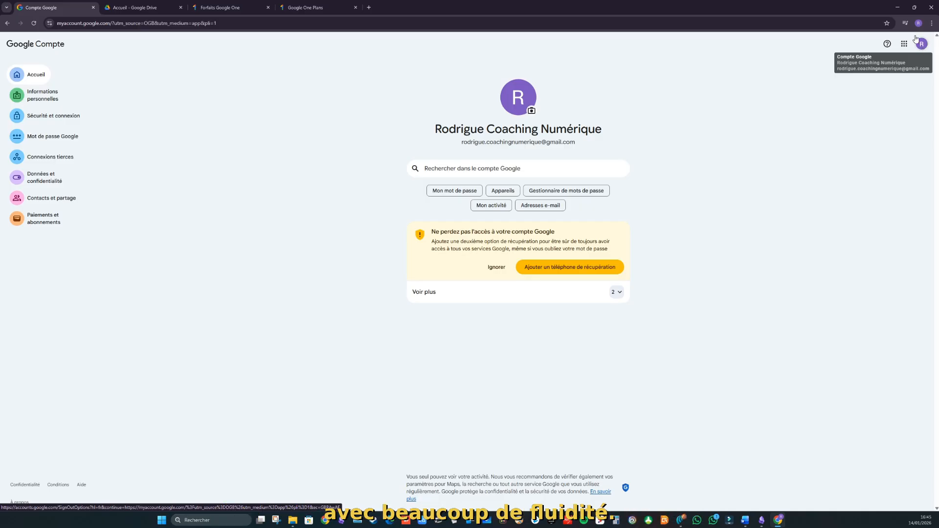
left_click(496, 267)
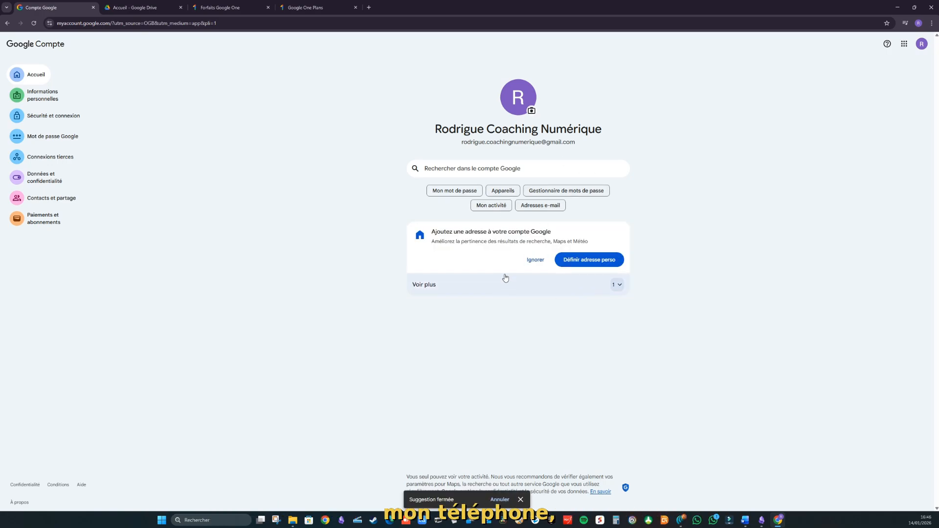
left_click(534, 260)
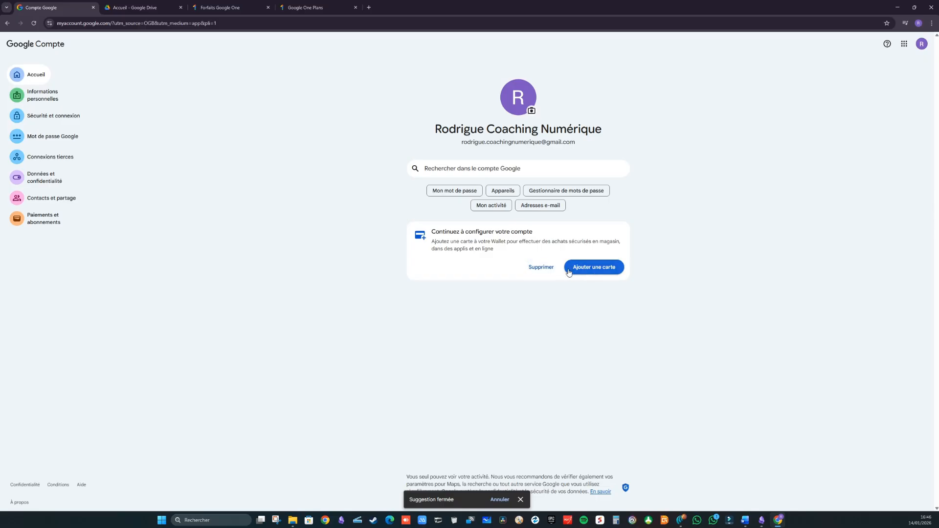
left_click(542, 268)
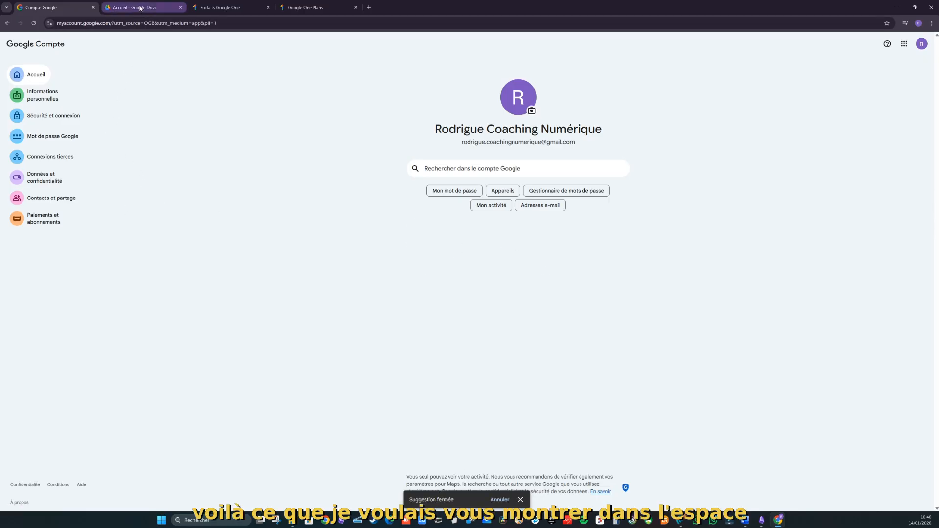
left_click(369, 8)
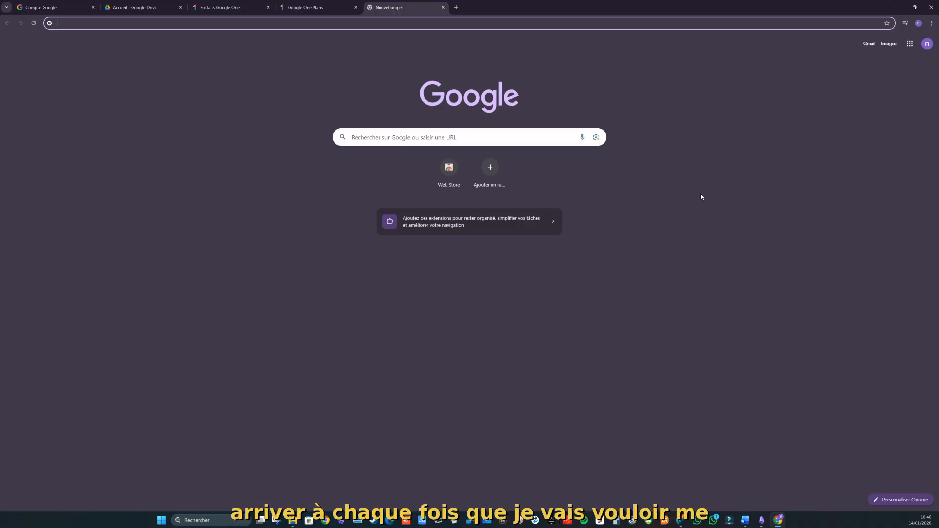
Step: Open the Google account panel's profile photo changer
left_click(919, 23)
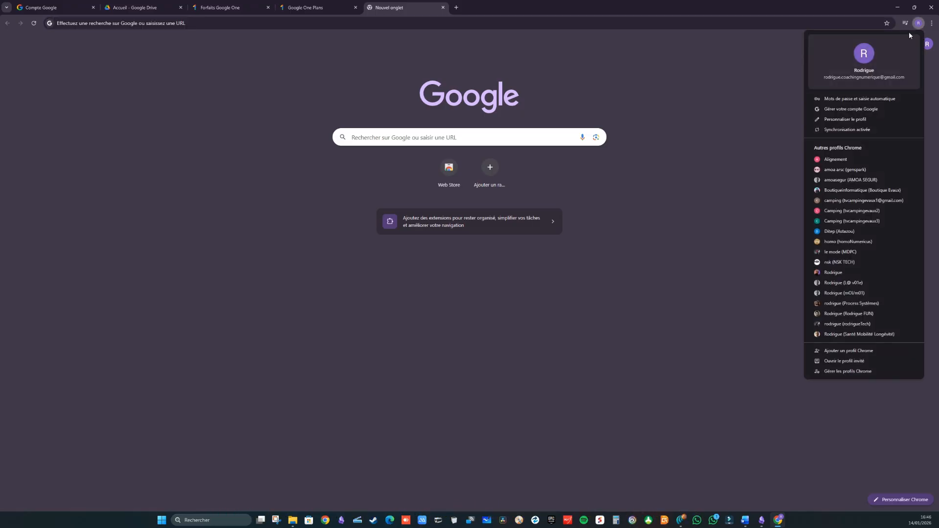
left_click(928, 43)
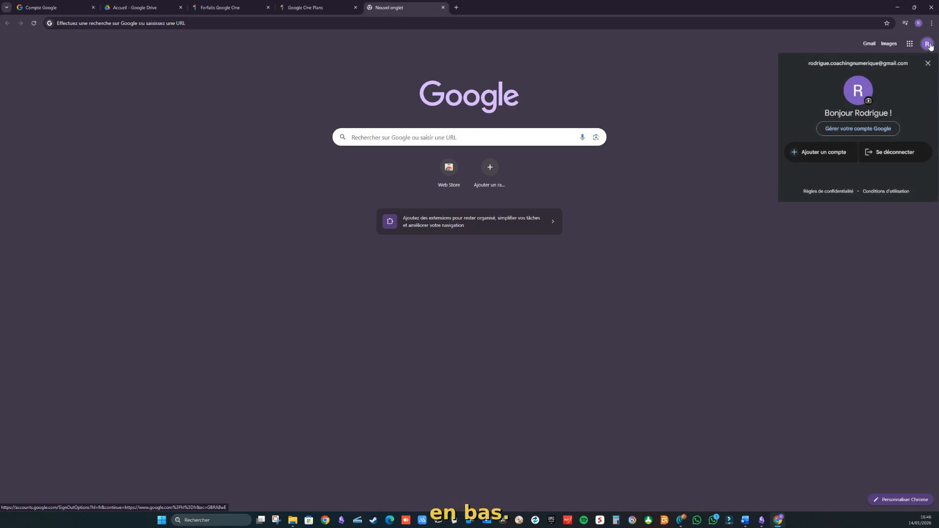
left_click(868, 101)
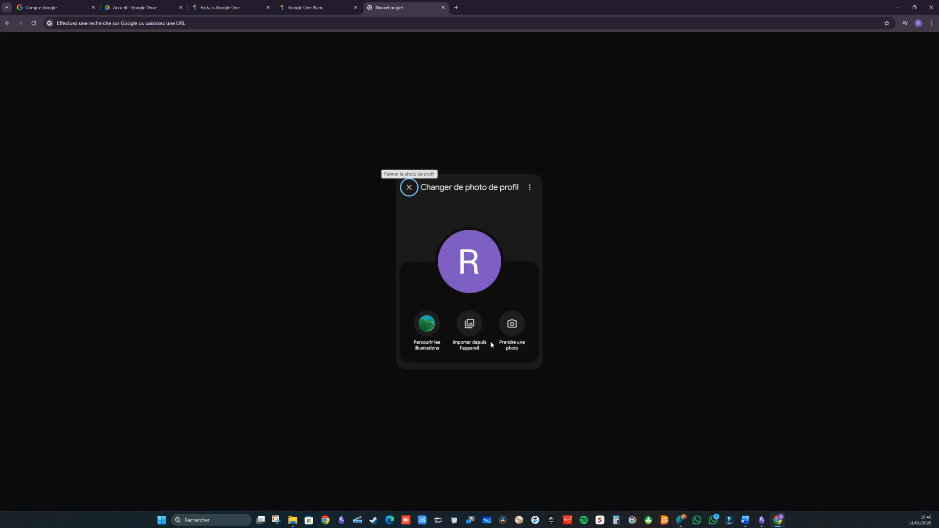
Step: Look through the ready-made illustrations, then choose to upload a photo from the computer
left_click(427, 324)
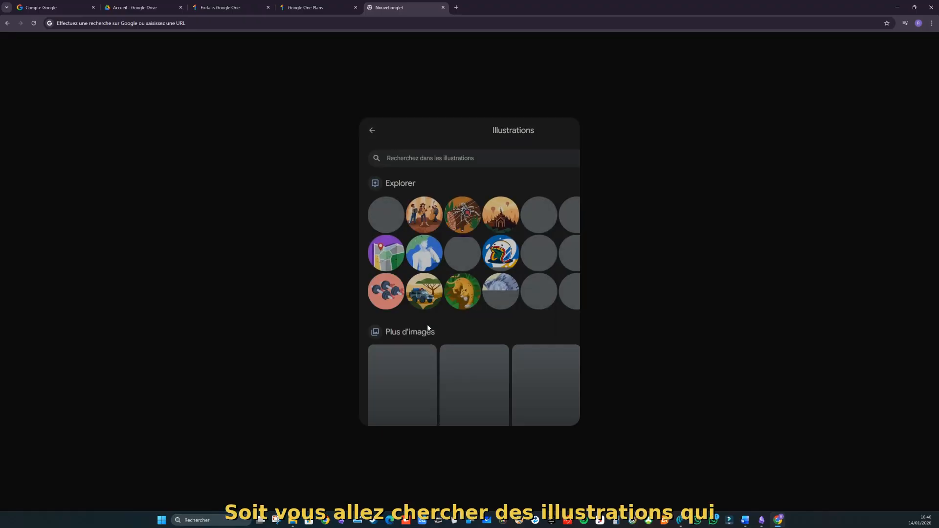
scroll(401, 242, "down", 8)
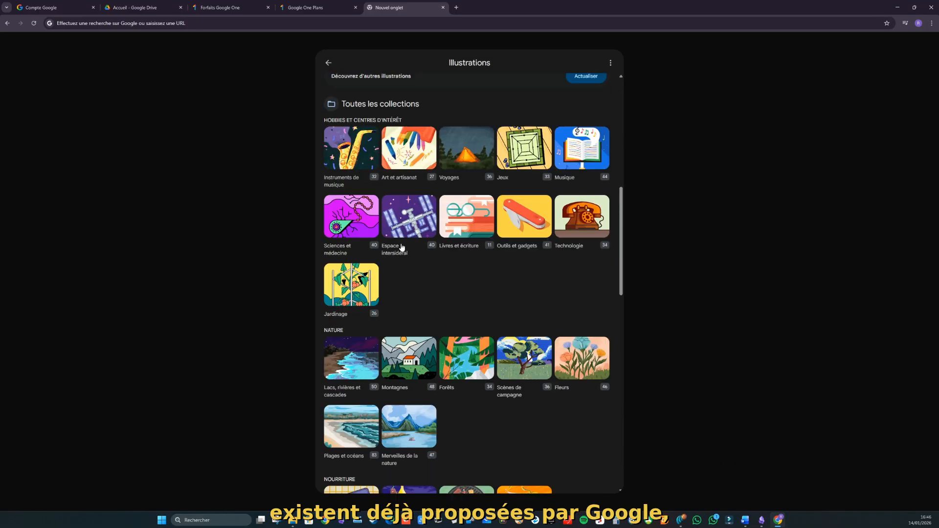
scroll(400, 243, "up", 6)
left_click(330, 64)
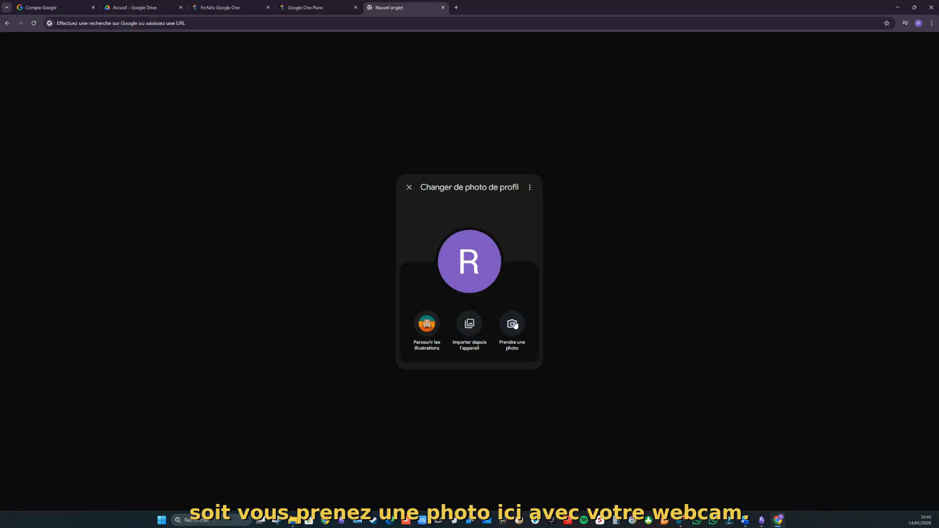
left_click(469, 324)
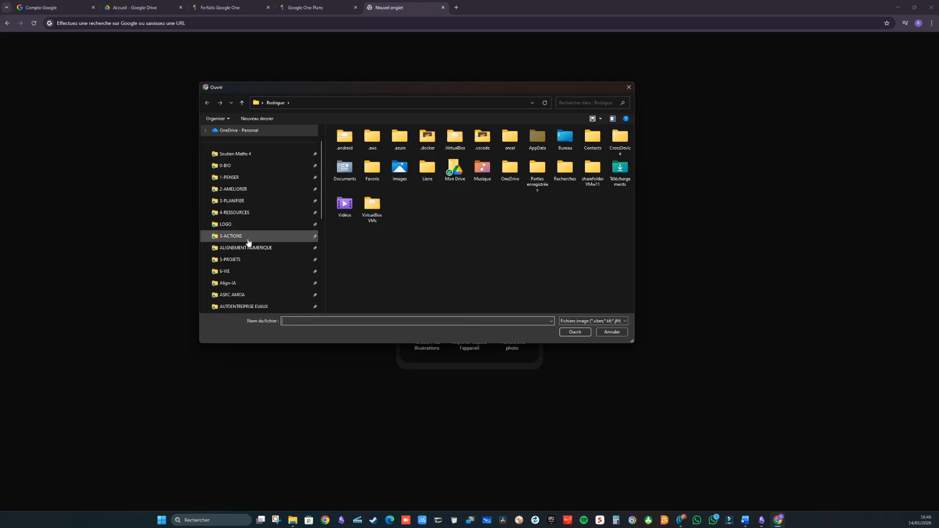
Step: Upload rodvioletbleu.png from 4-RESSOURCES > IMAGES > profile as the account picture
left_click(258, 212)
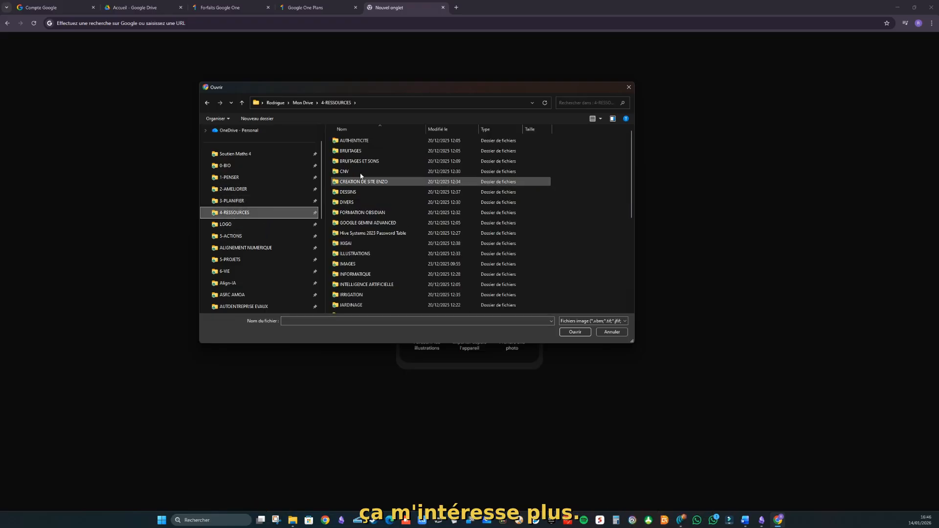
left_click(353, 265)
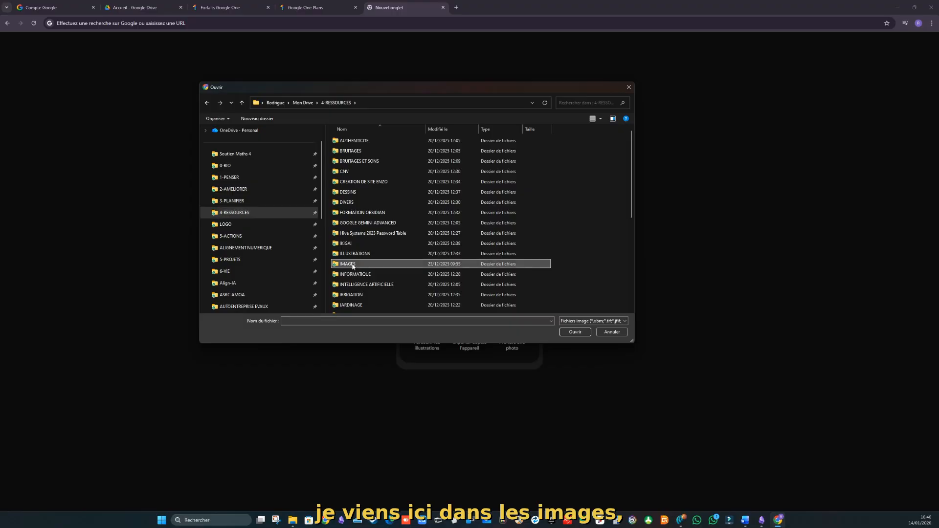
double_click(353, 265)
double_click(347, 259)
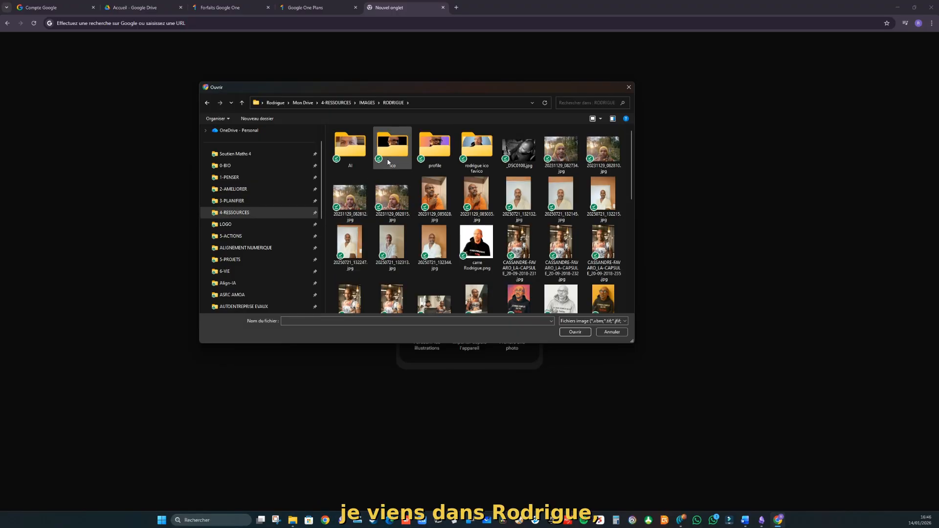
double_click(438, 154)
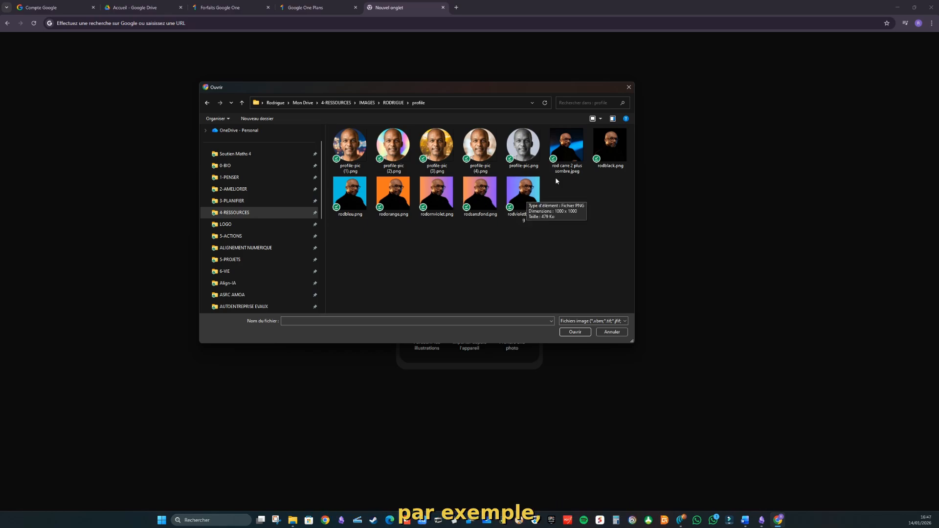
left_click(524, 193)
left_click(578, 333)
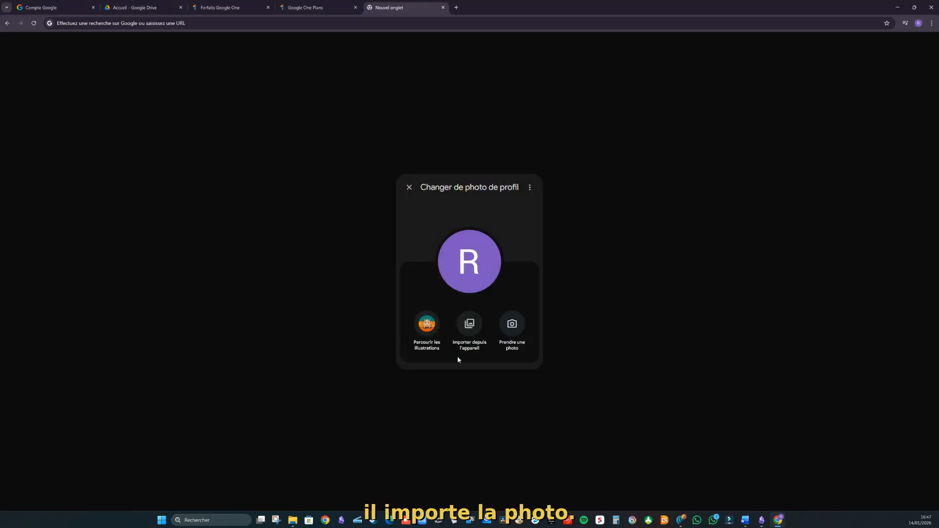
Step: Adjust the crop handles so the portrait is tightly framed around the whole head and face
left_click(408, 227)
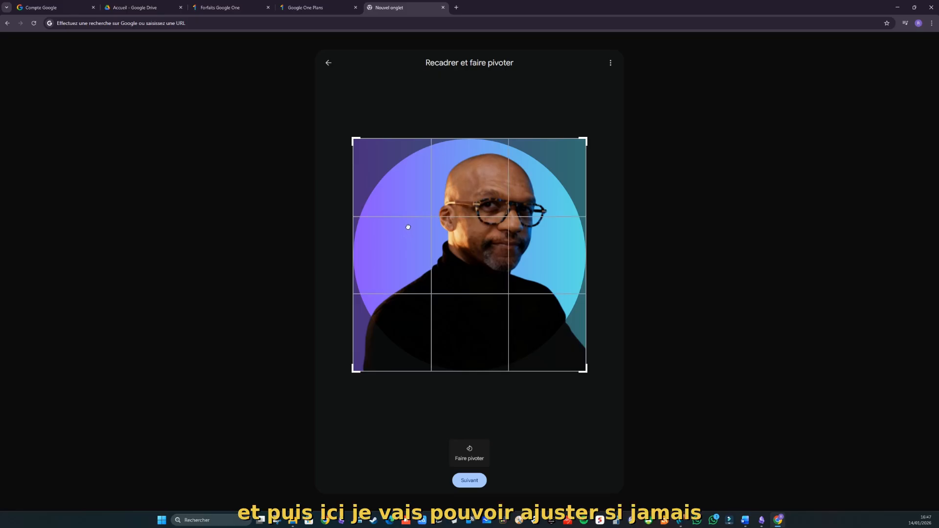
left_click_drag(355, 140, 406, 176)
left_click(444, 210)
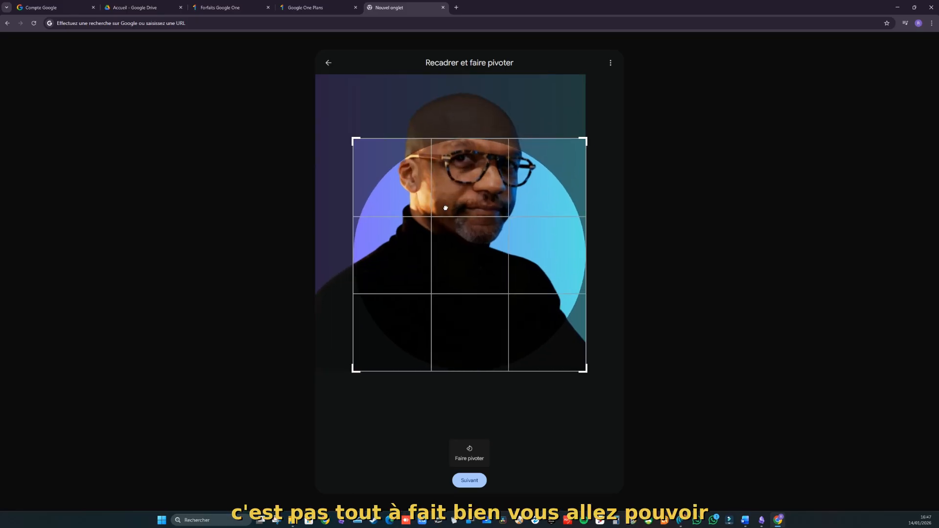
left_click(432, 137)
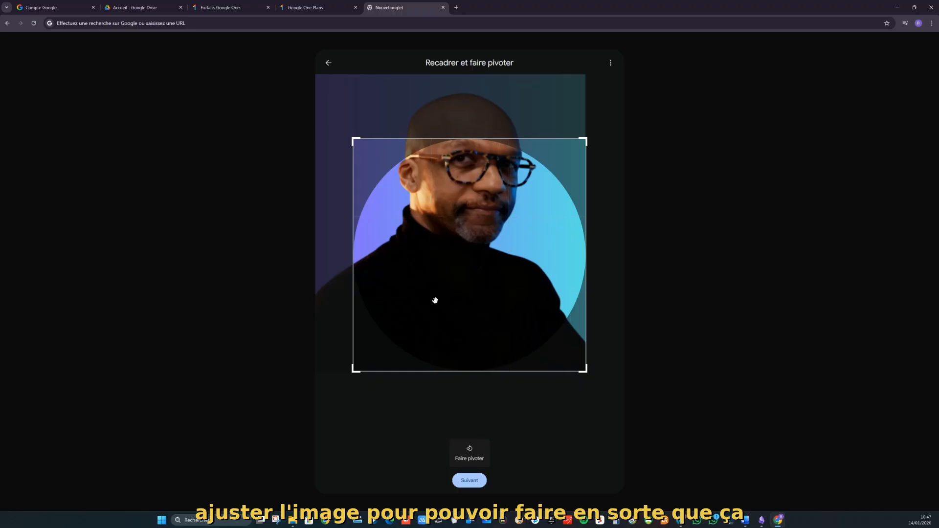
left_click_drag(357, 140, 360, 127)
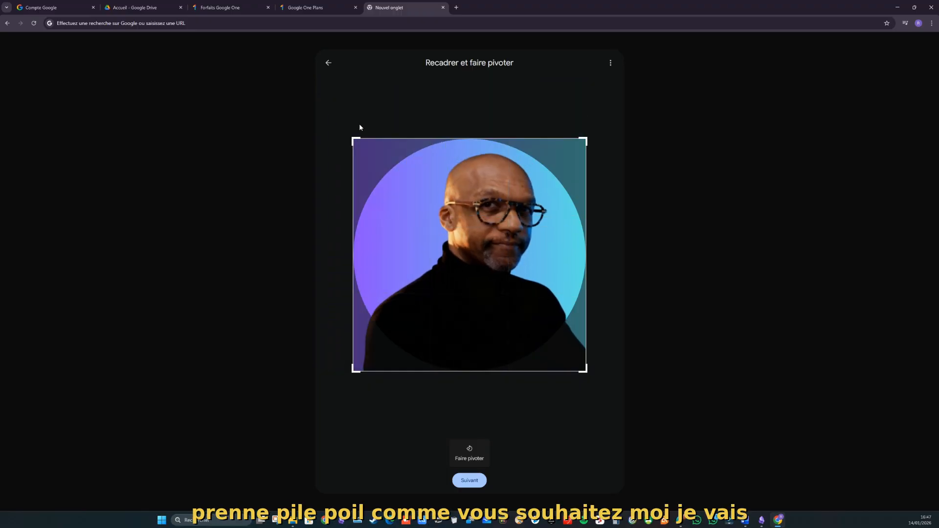
left_click_drag(453, 374, 453, 317)
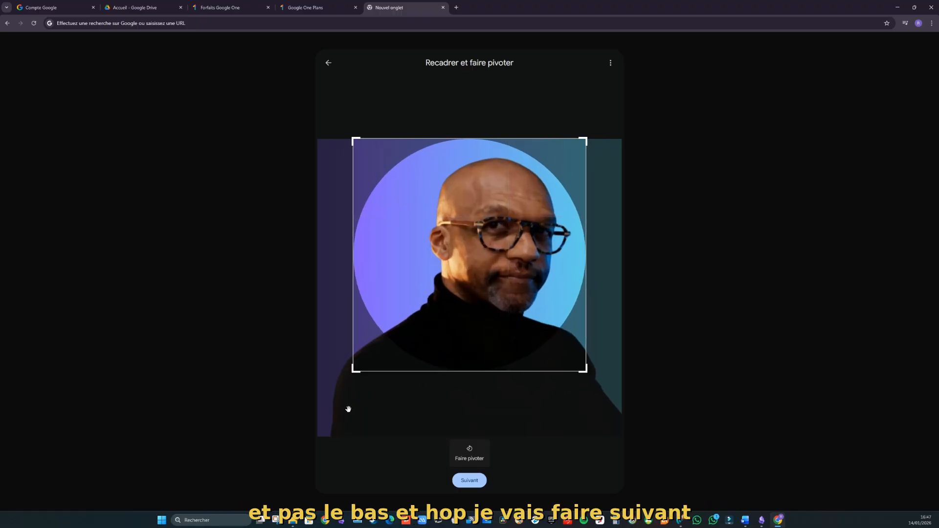
Step: Preview the cropped rodvioletbleu.png and save it as the Google Account profile photo
left_click(465, 480)
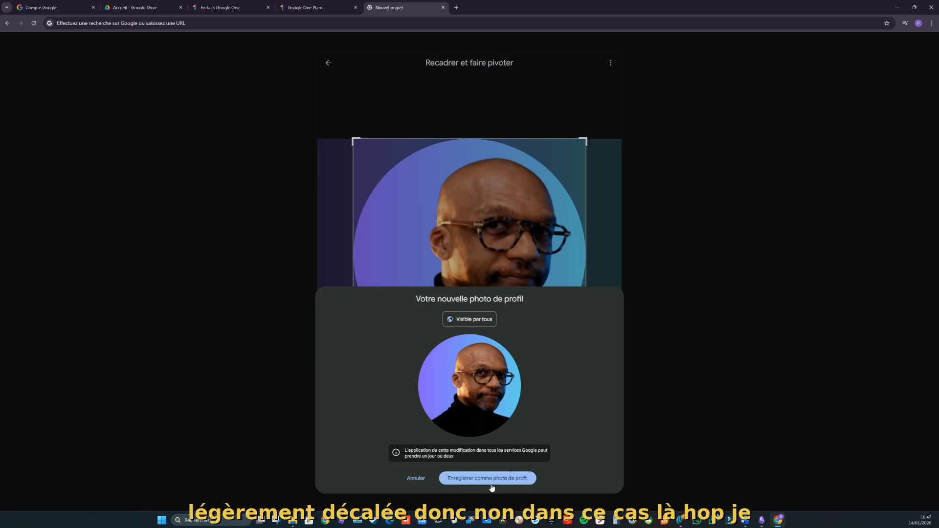
left_click(416, 478)
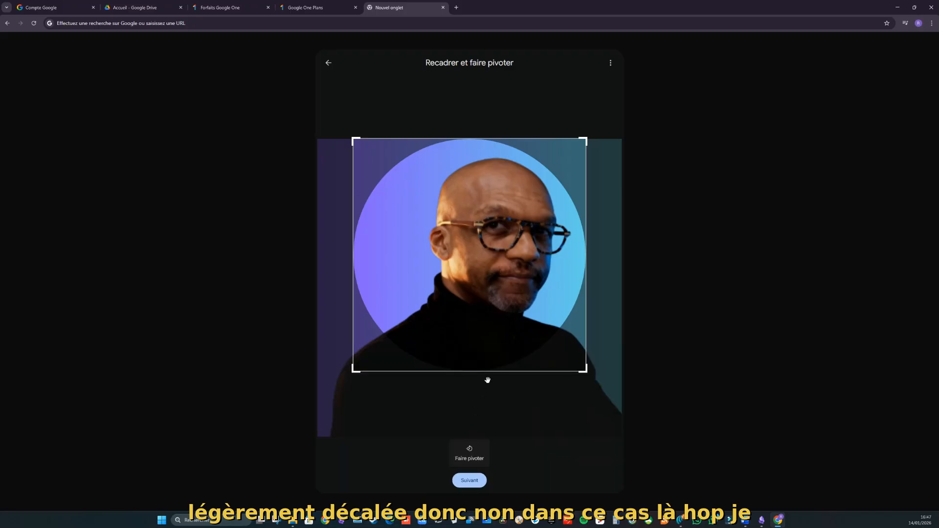
left_click(469, 480)
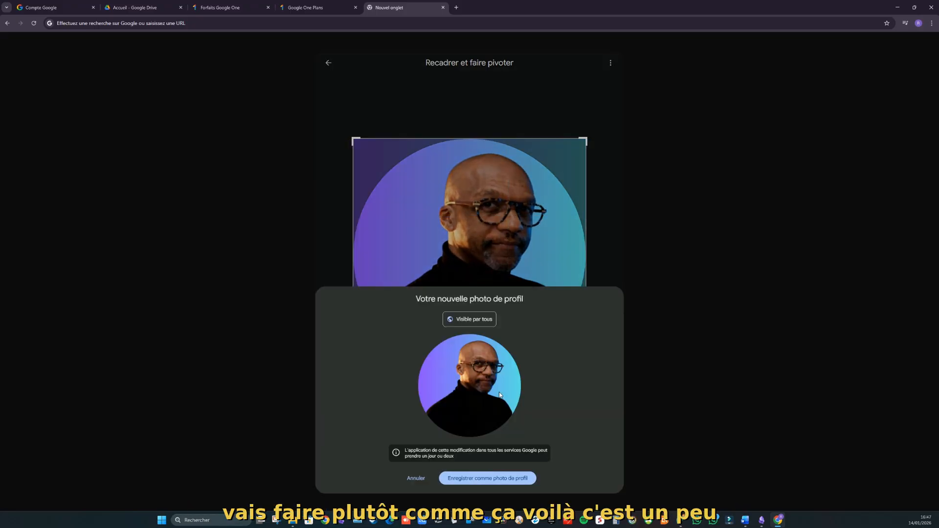
left_click(484, 480)
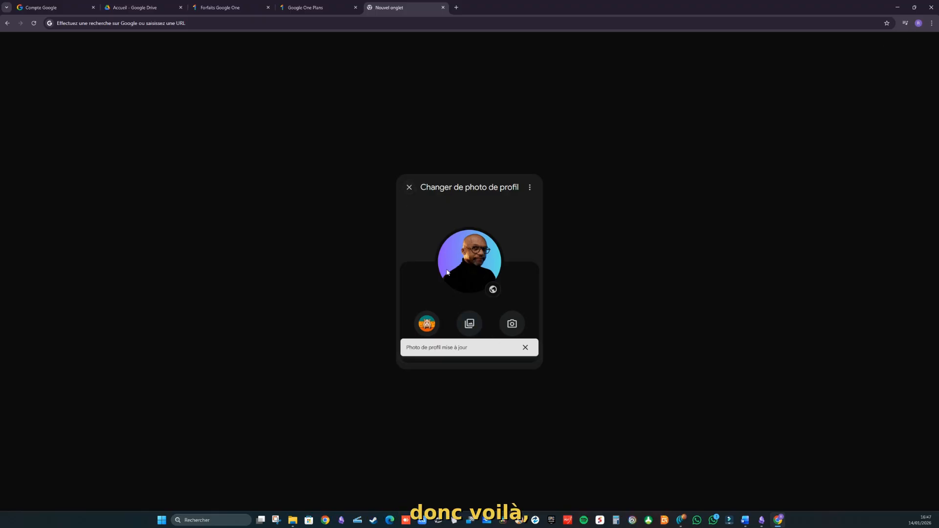
Step: Close the photo dialog, dismiss Gmail's getting-started suggestions, and show Google apps in a new tab
left_click(409, 190)
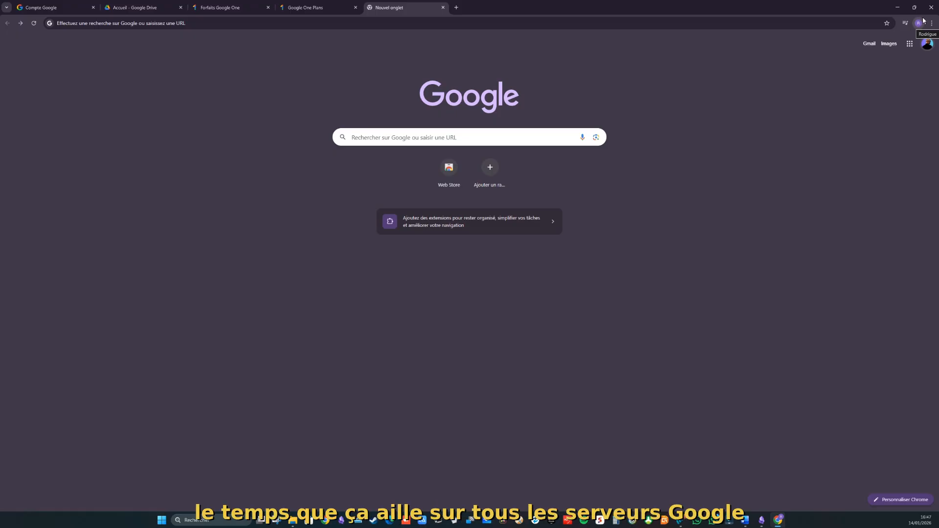
left_click(869, 45)
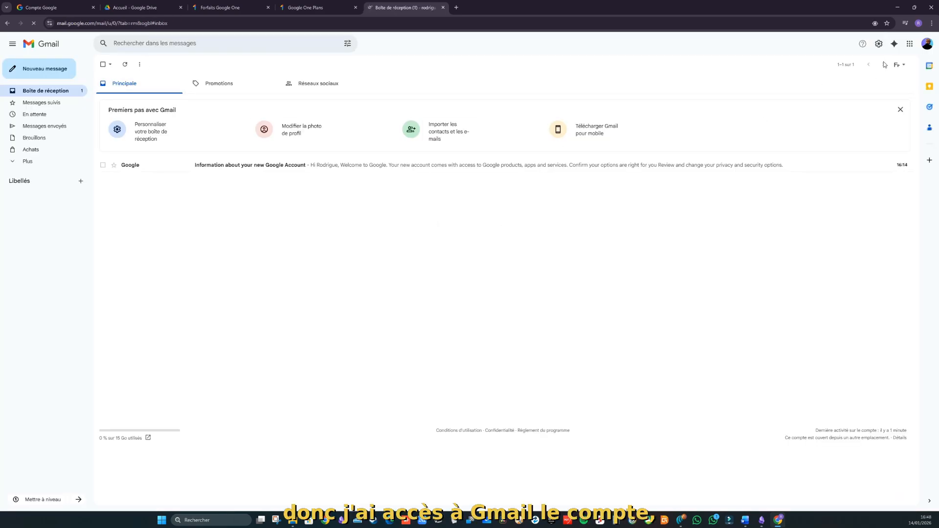
left_click(907, 108)
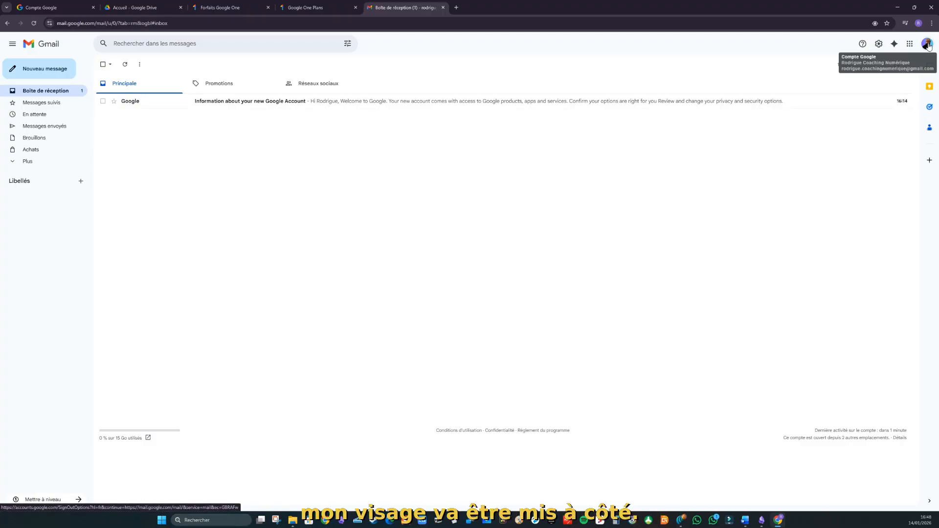
left_click(456, 8)
left_click(910, 45)
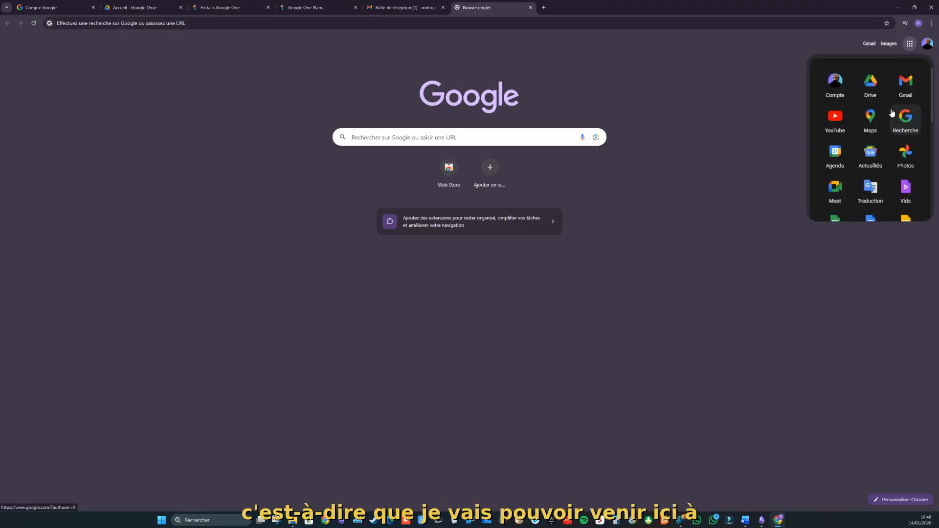
Step: Create a blank Google Docs document containing the lines 'gdgchchecvehc' and 'sfvjsdvdjbvjsdbv'
scroll(892, 113, "down", 3)
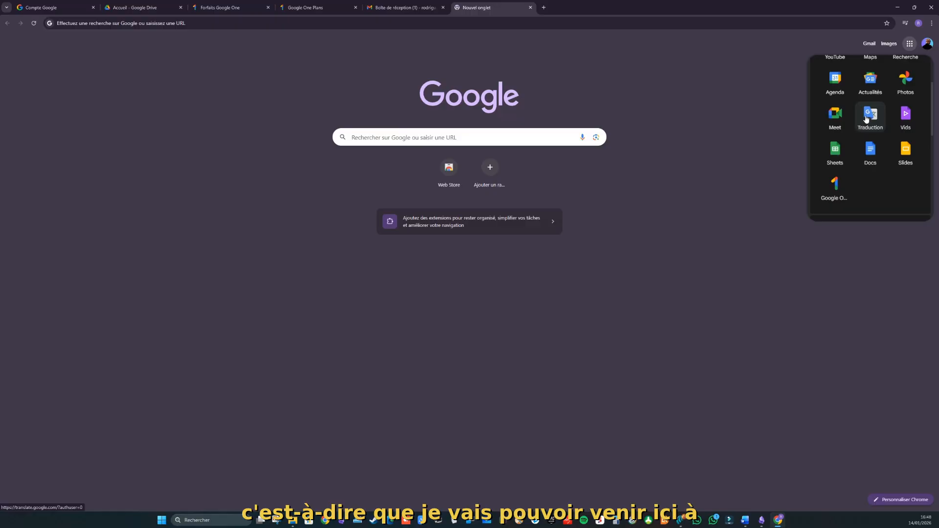
left_click(872, 149)
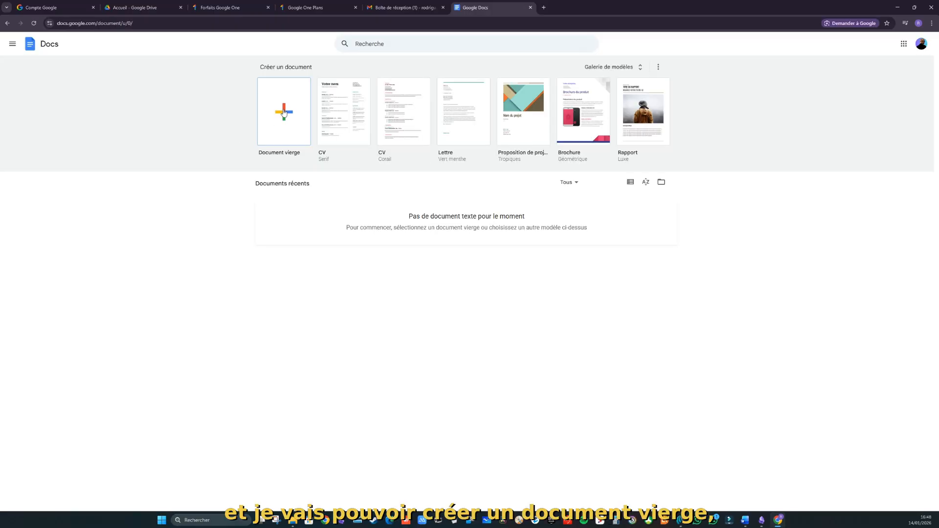
left_click(284, 113)
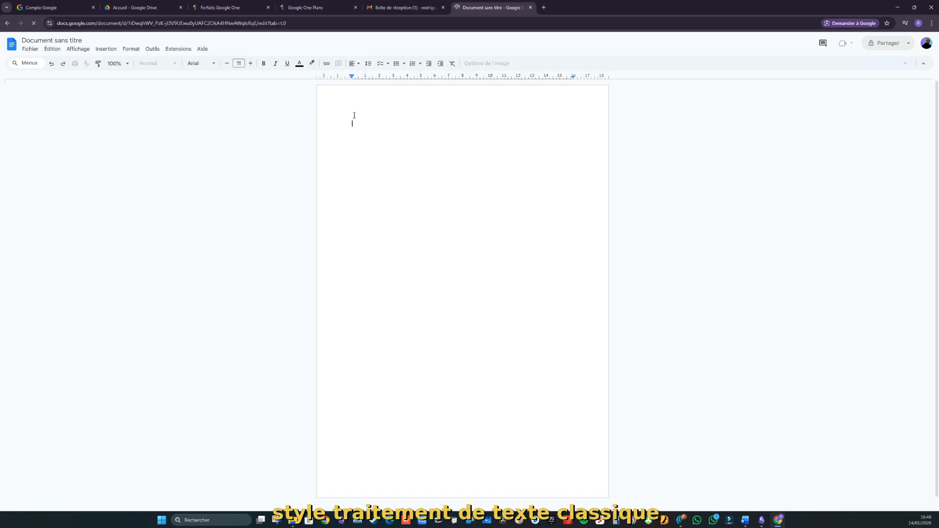
type("gdgch")
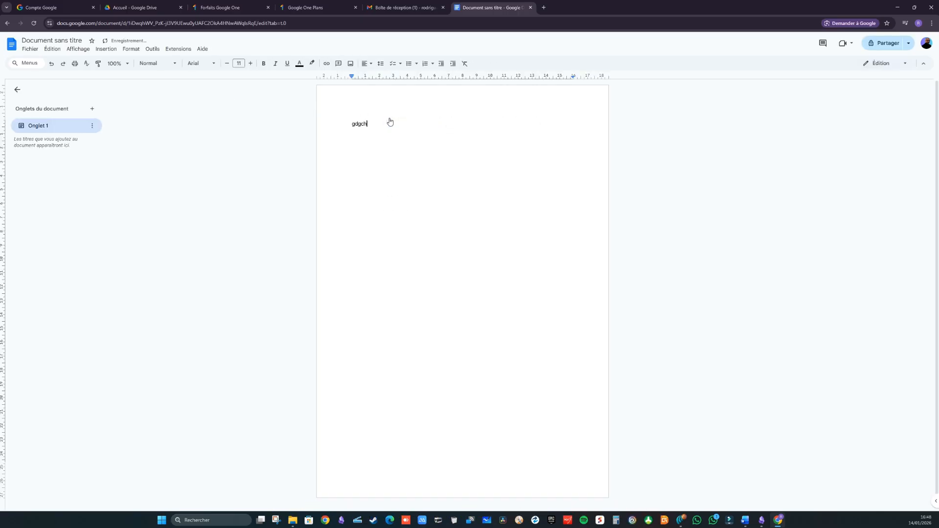
type("checvehc")
key("Return")
type("sfvjsdvdjbvjsdbv")
Step: Rename the document to 'TEST docs'
left_click(29, 49)
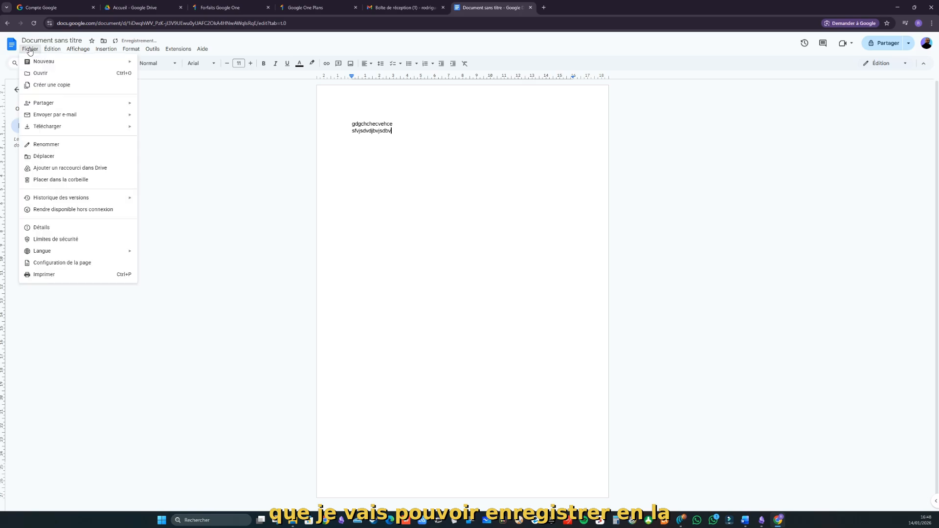
mouse_move(56, 129)
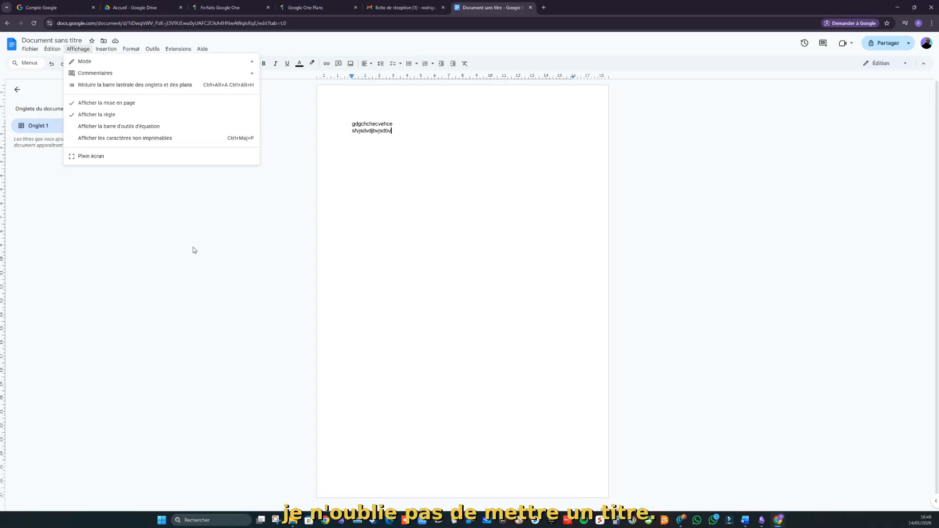
left_click(52, 40)
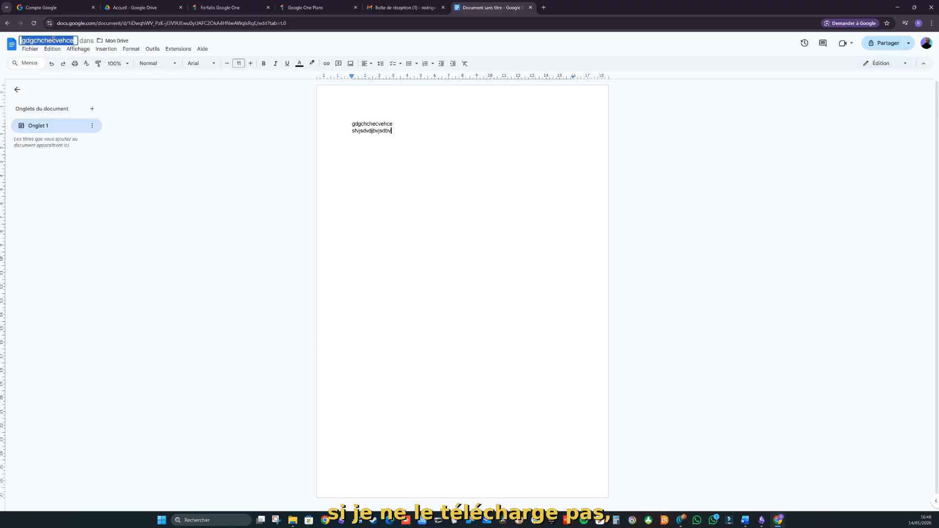
type("TEST")
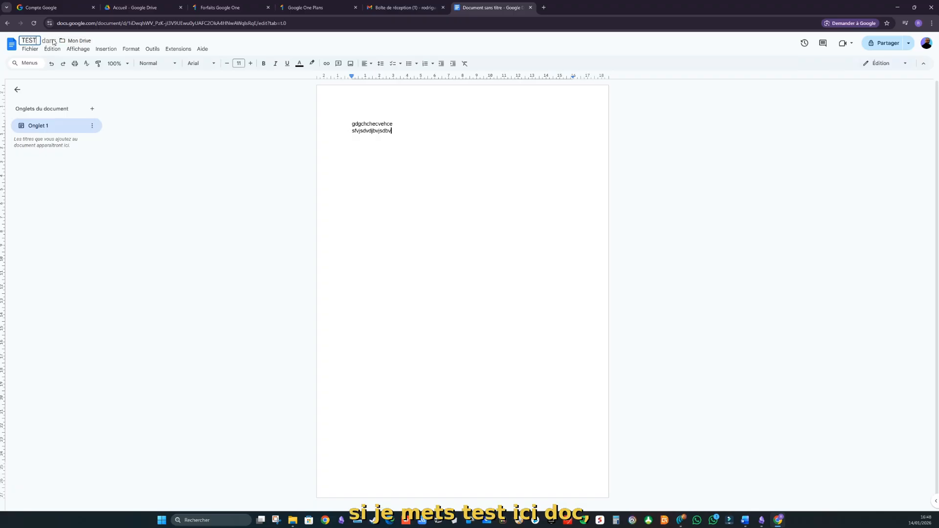
type(" docs")
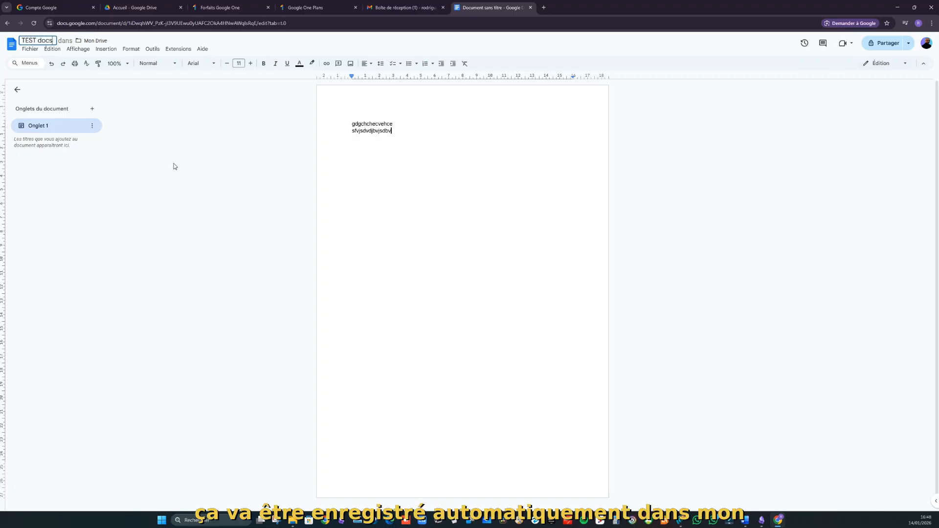
key("Return")
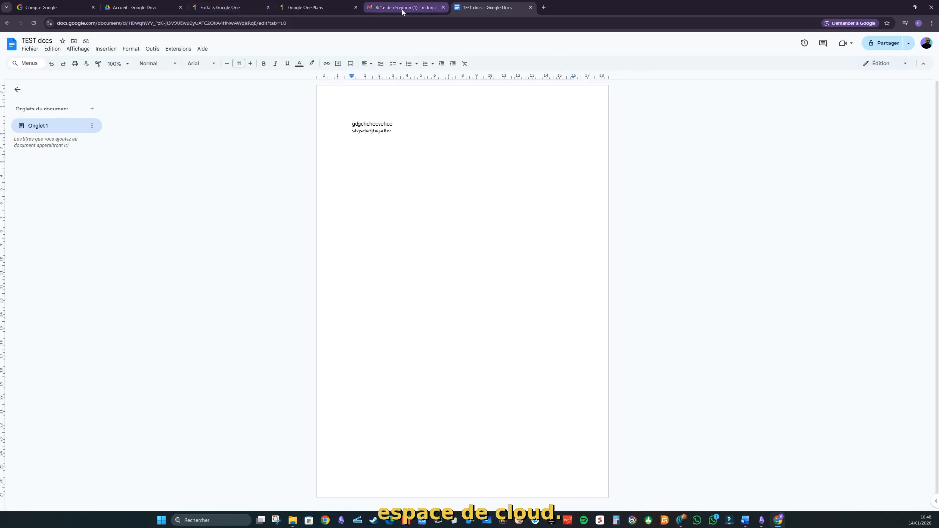
Step: Open a new tab and show Google Drive's Mon Drive file list with TEST docs
left_click(544, 7)
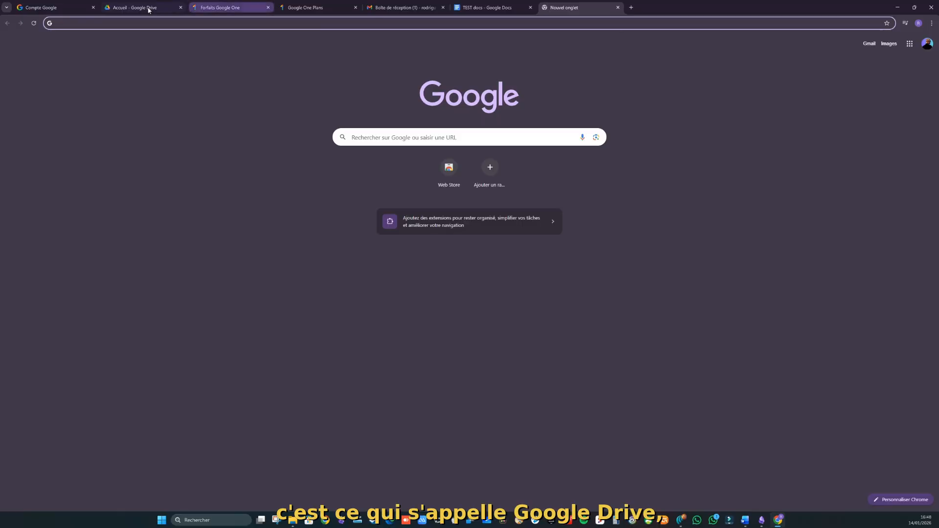
left_click(137, 9)
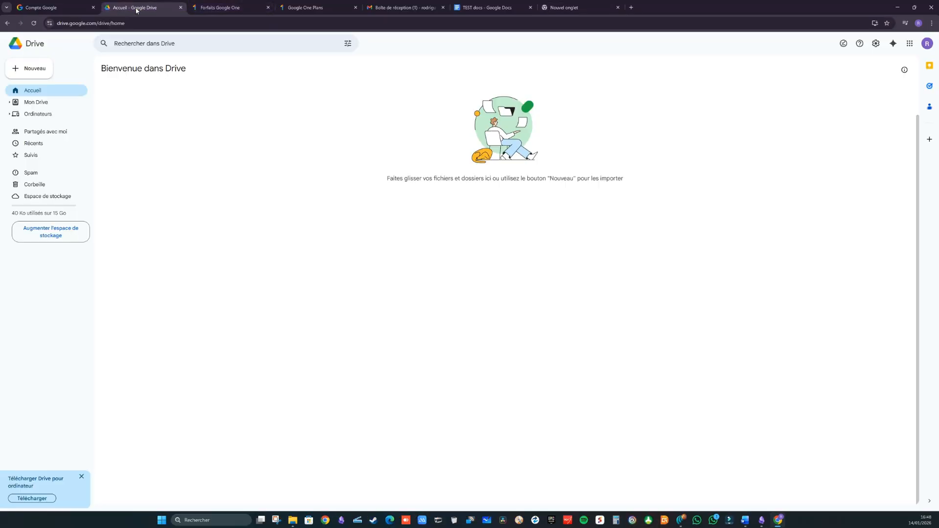
left_click(36, 102)
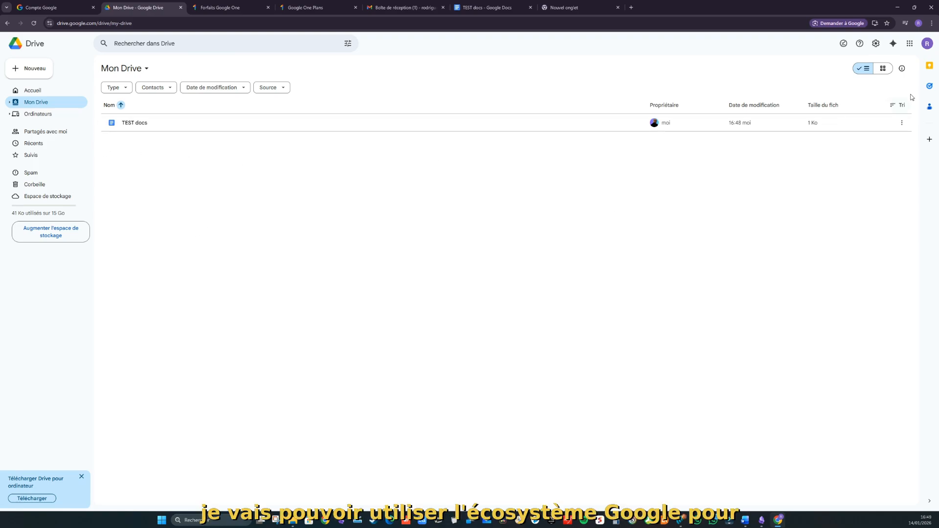
Step: Browse through the Google apps launcher list
left_click(911, 43)
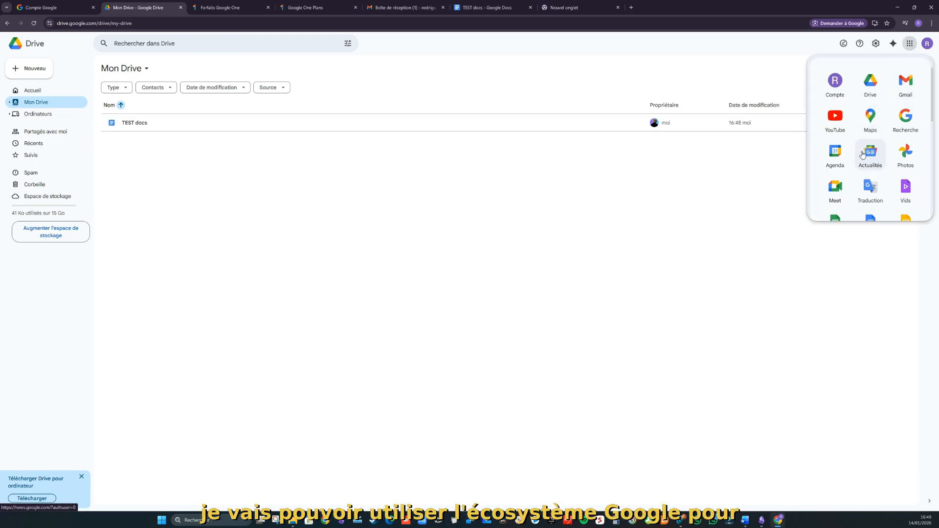
scroll(856, 165, "down", 1)
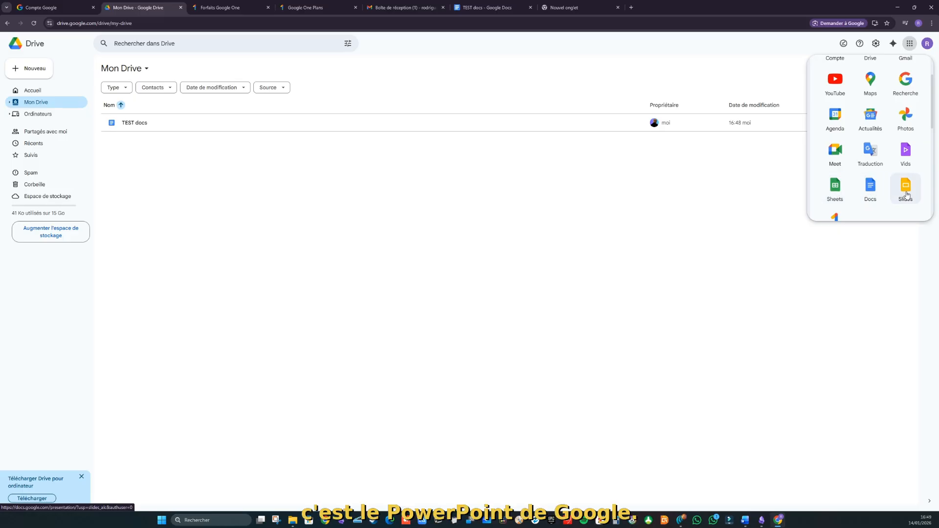
scroll(904, 191, "down", 1)
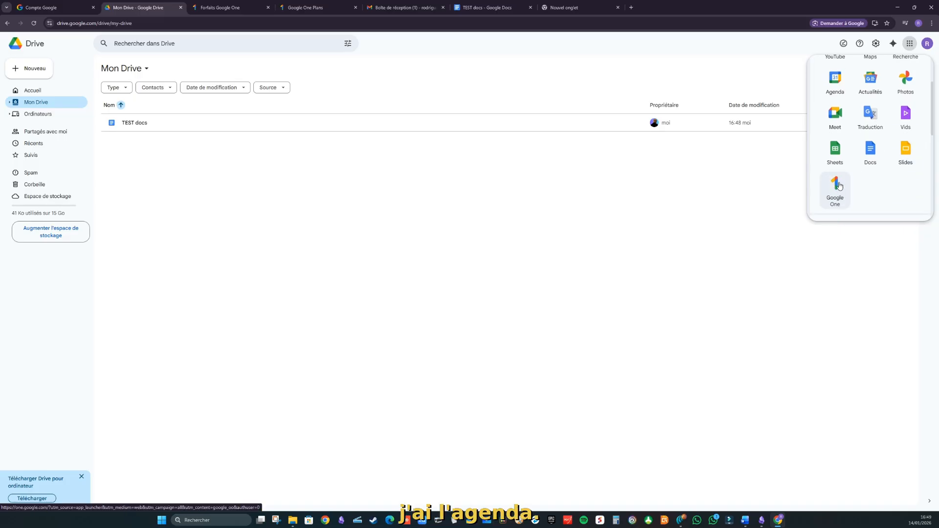
scroll(868, 137, "up", 1)
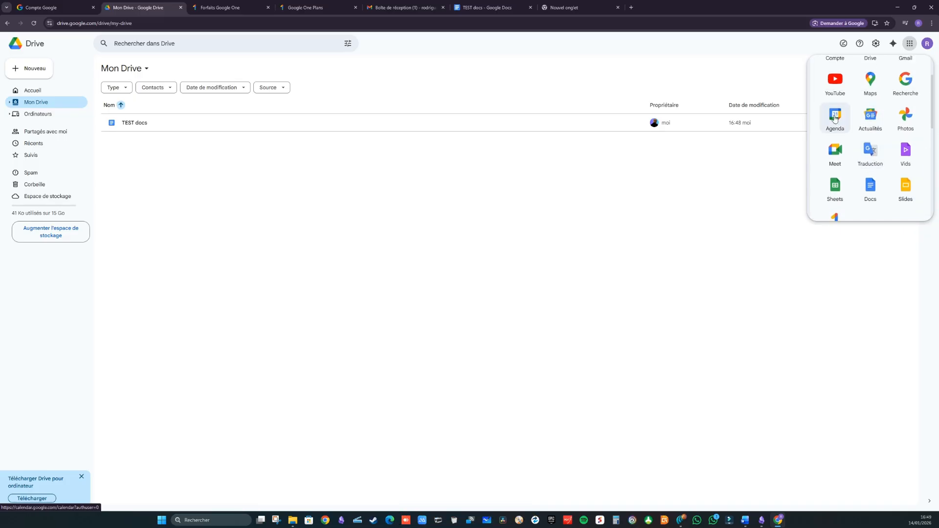
Step: Open Google Calendar, dismiss the welcome message and keep the light theme
left_click(835, 116)
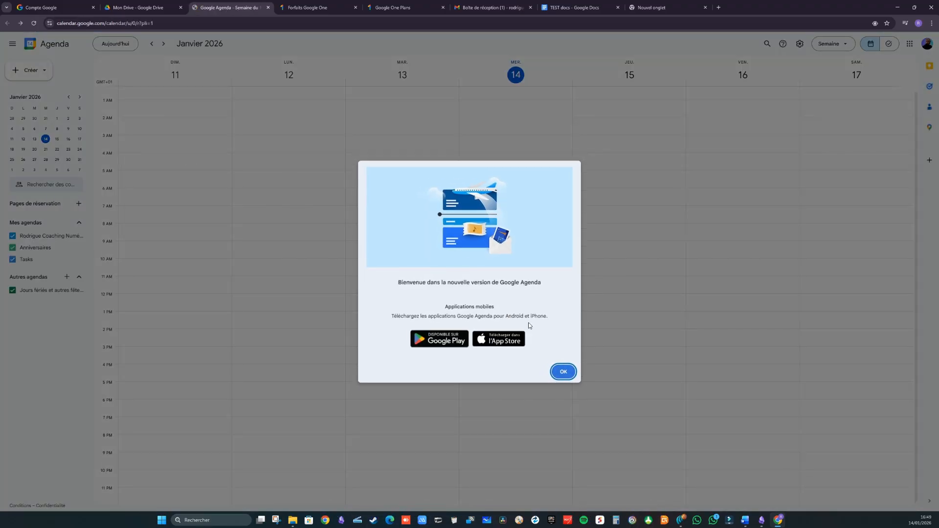
key("Return")
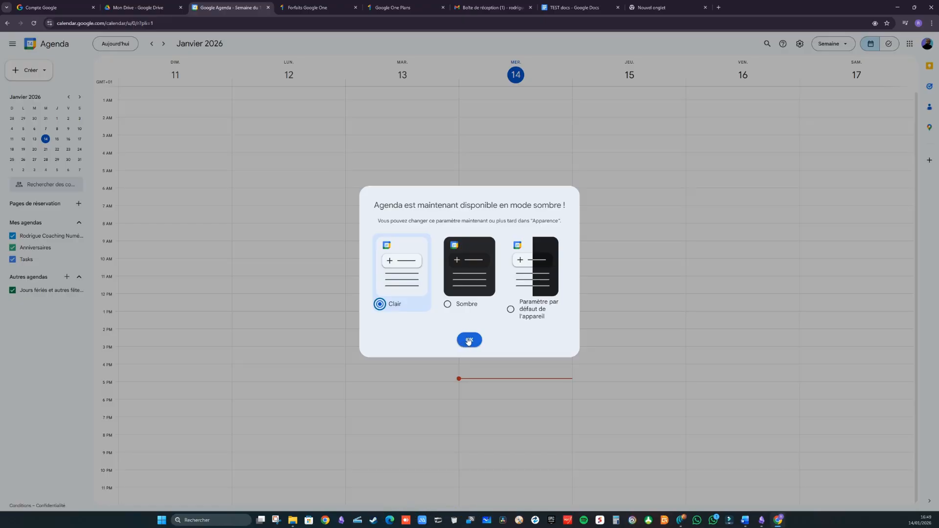
left_click(468, 342)
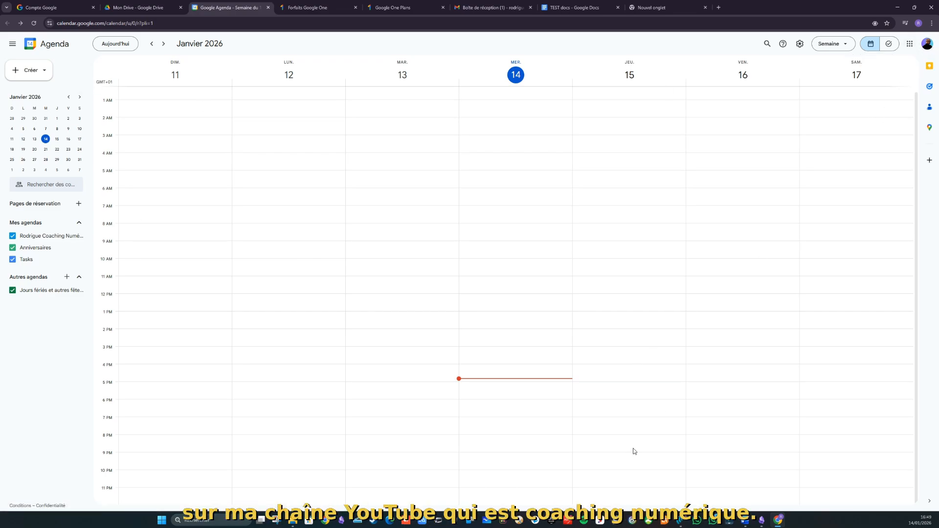
Step: Create the 'Vidéo 3 Chrome' event on Wednesday 14 January from 4 to 5:30pm
left_click(485, 373)
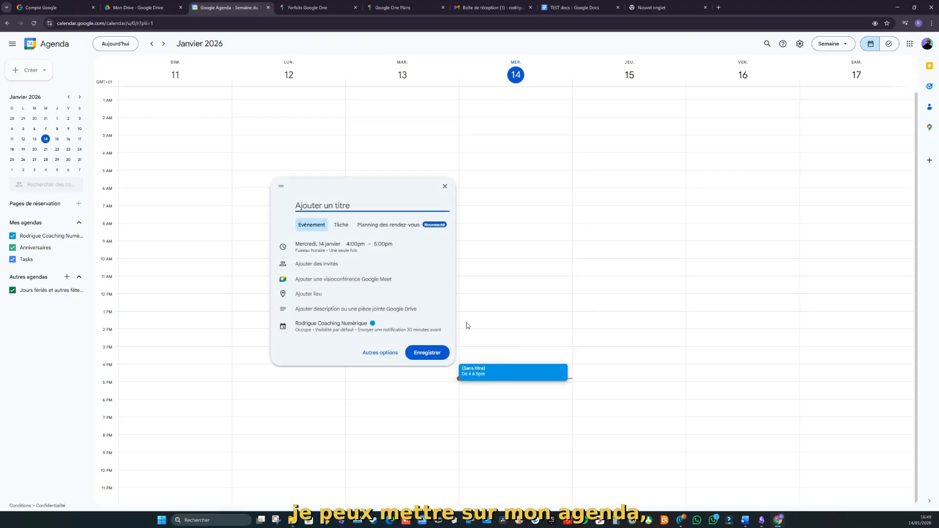
type("Vid")
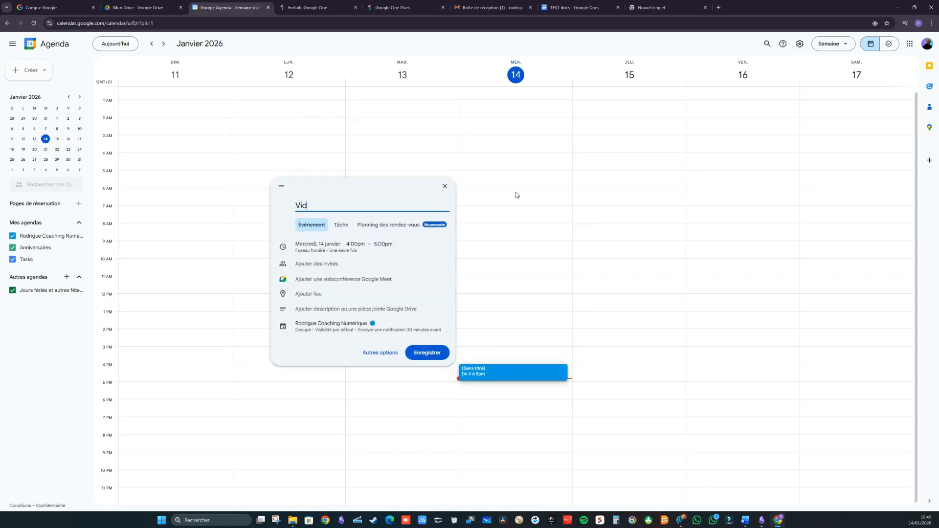
type("éo")
key("BackSpace")
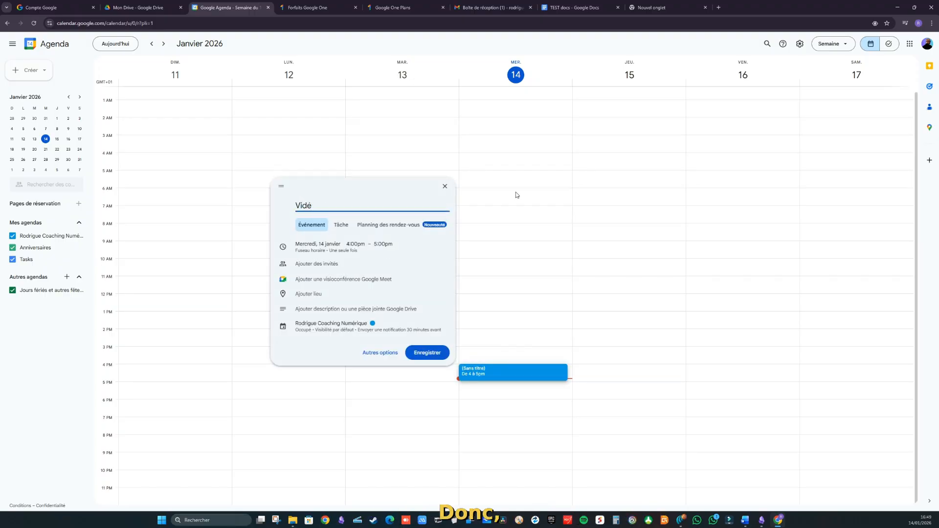
key("BackSpace")
key("BackSpace")
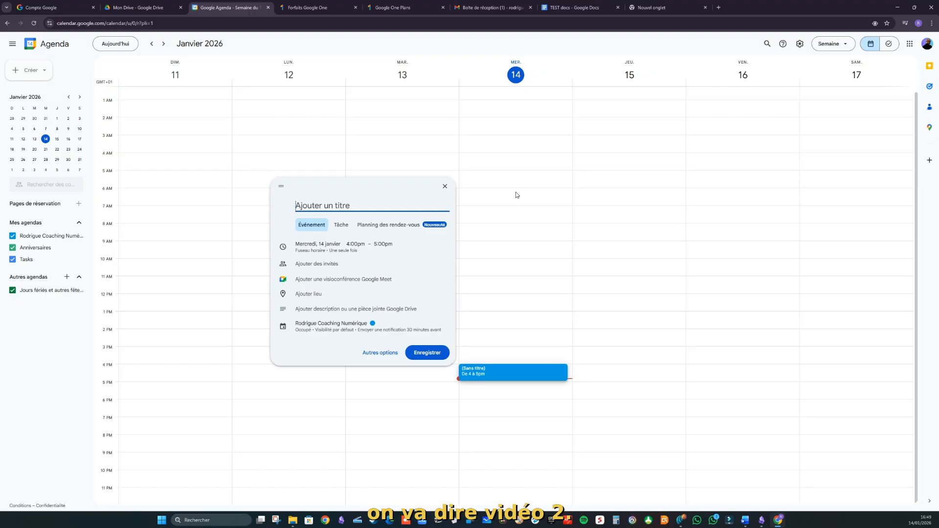
type("Vi")
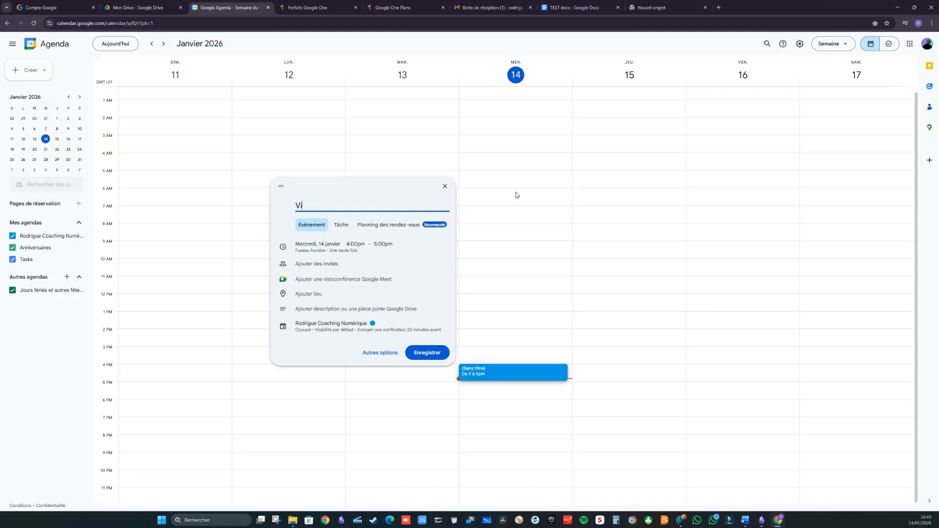
type("déo")
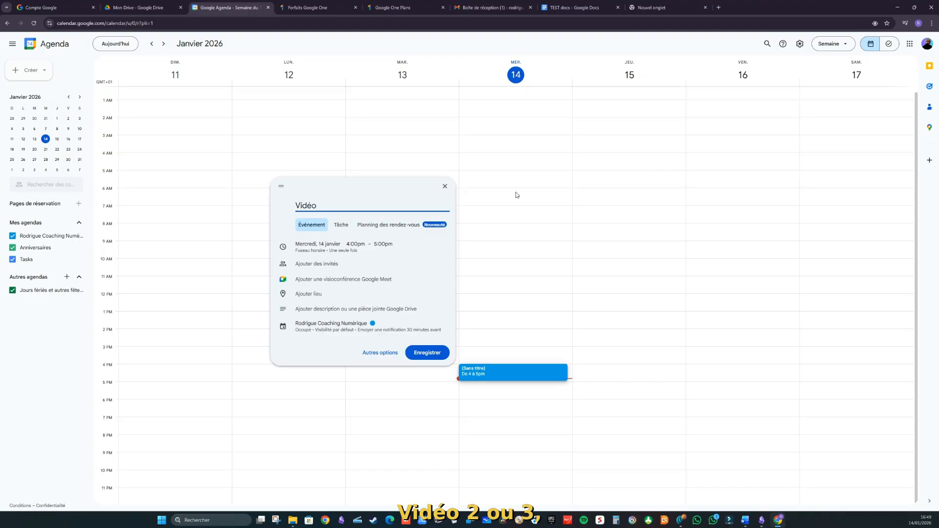
type(" 3 ")
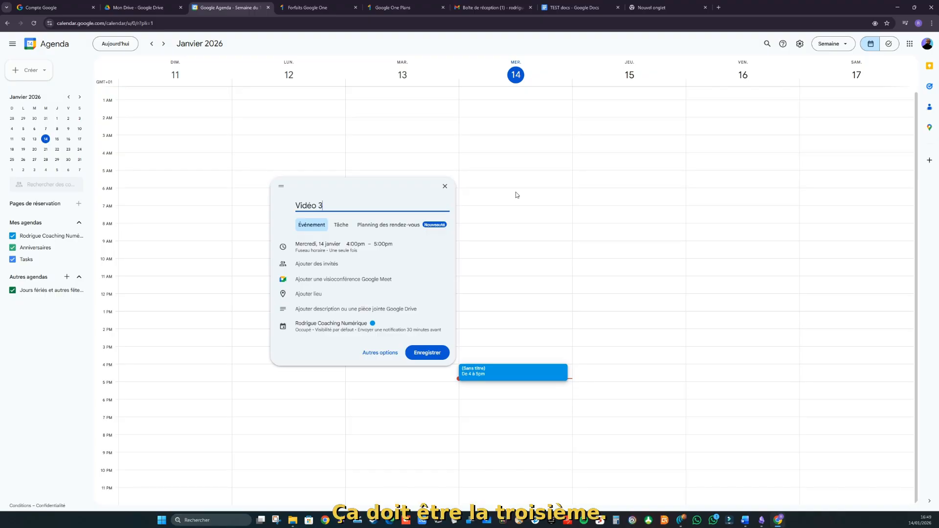
type("Chr")
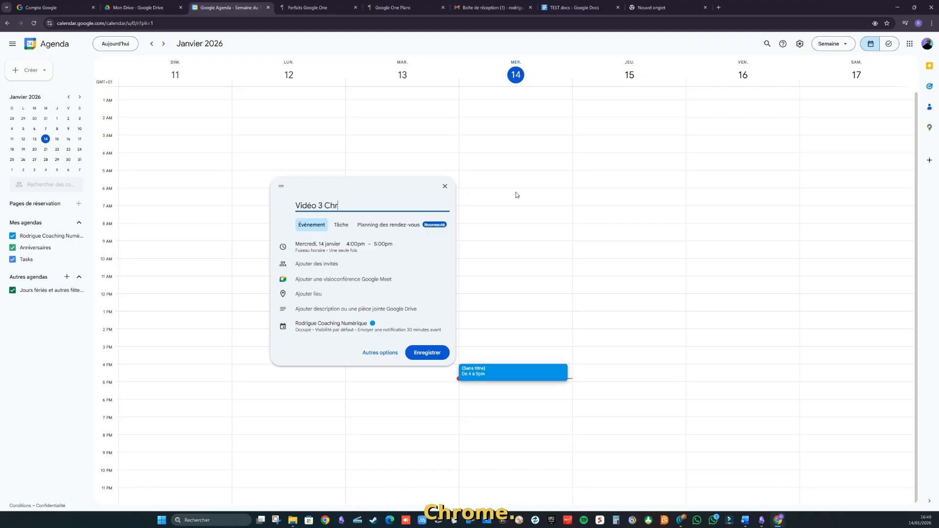
type("ome")
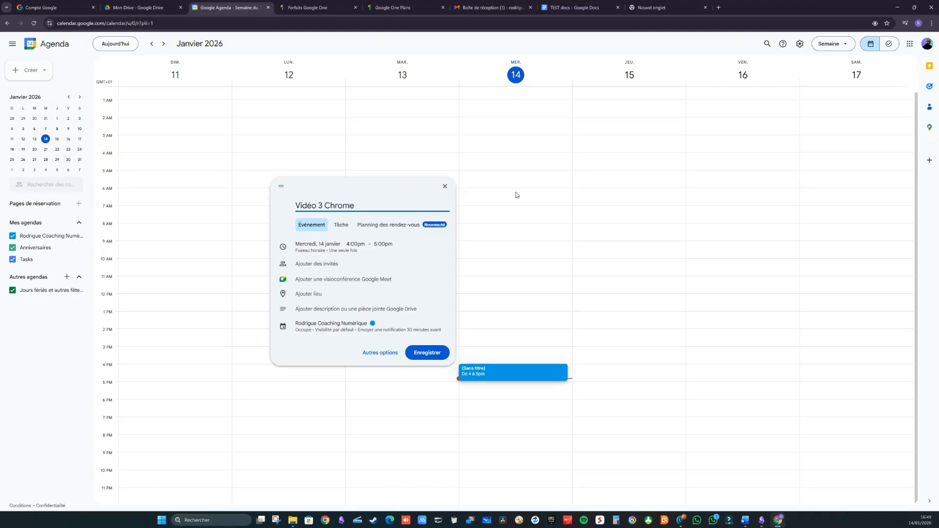
left_click(427, 352)
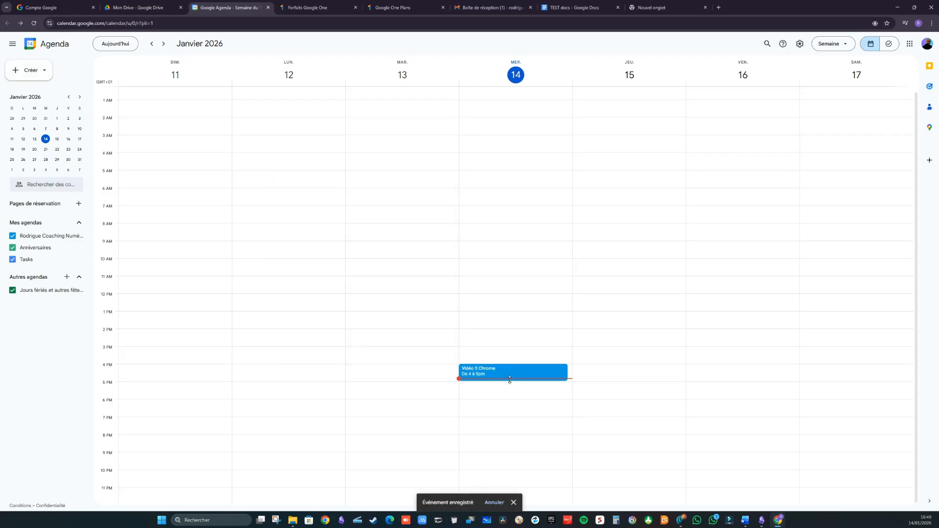
left_click_drag(509, 380, 514, 394)
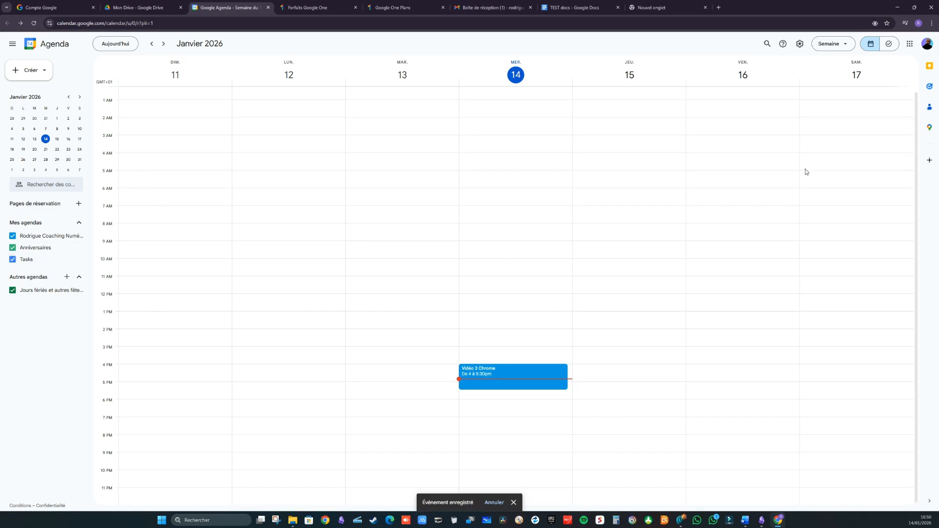
Step: Open the calendar settings and keep Paris as the primary time zone
left_click(800, 45)
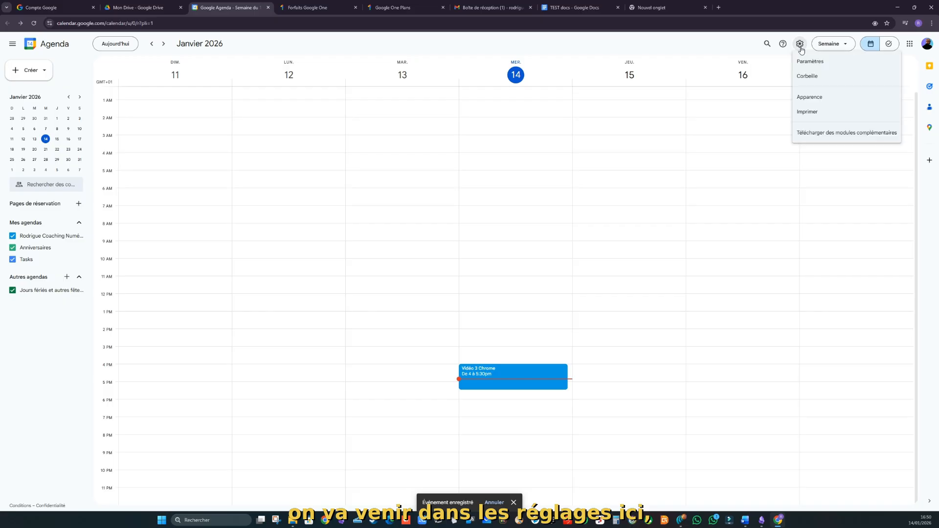
left_click(810, 63)
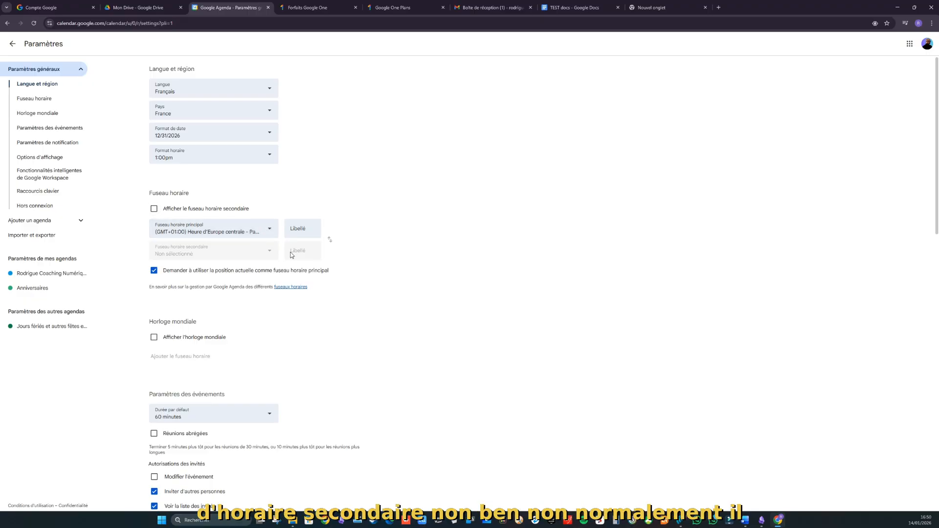
left_click(264, 234)
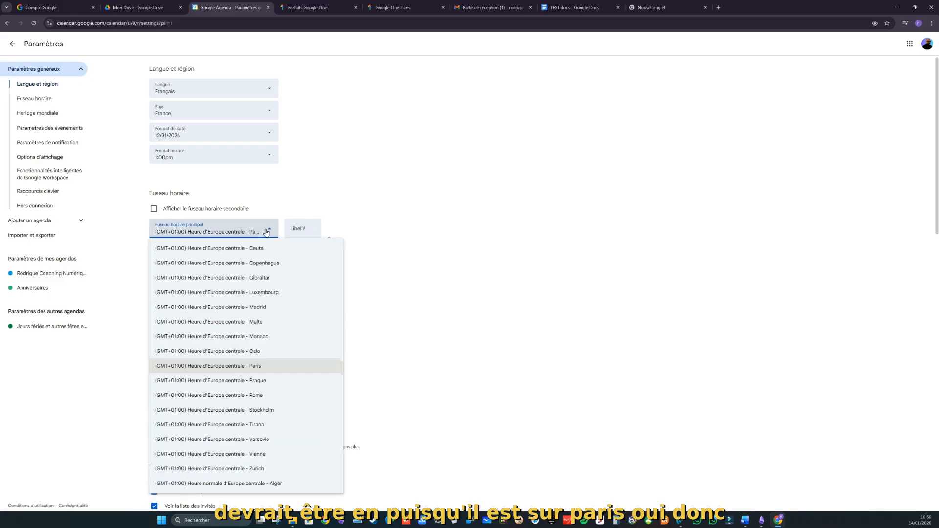
left_click(207, 369)
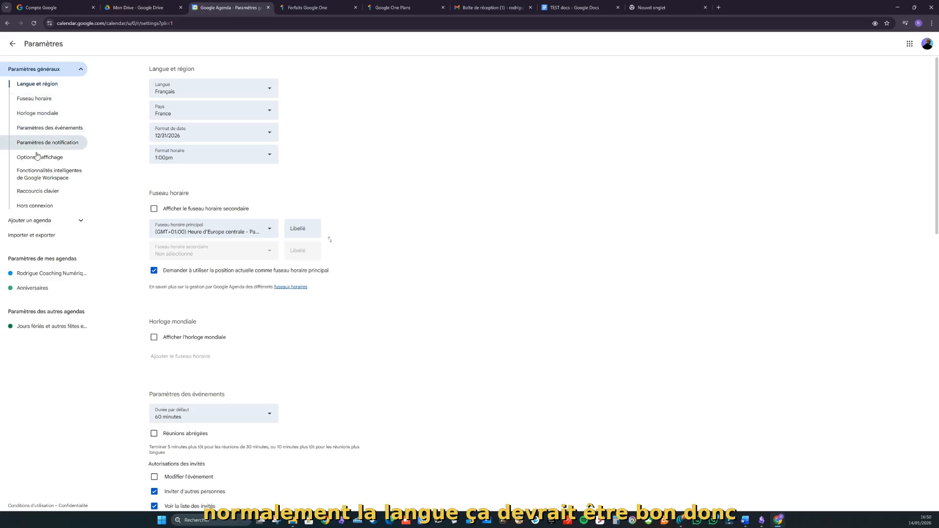
Step: Switch the time format to 13:00, then extend Vidéo 3 Chrome to end at 18:00
left_click(42, 84)
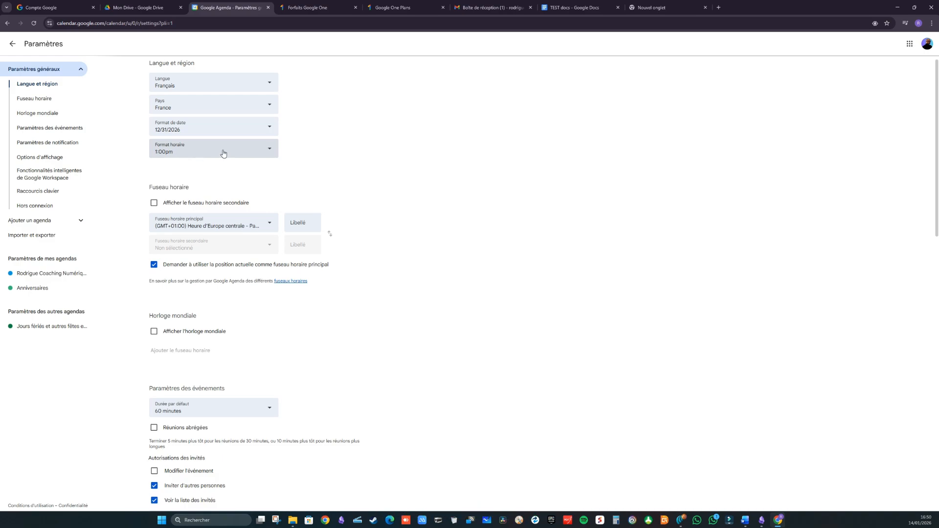
left_click(272, 153)
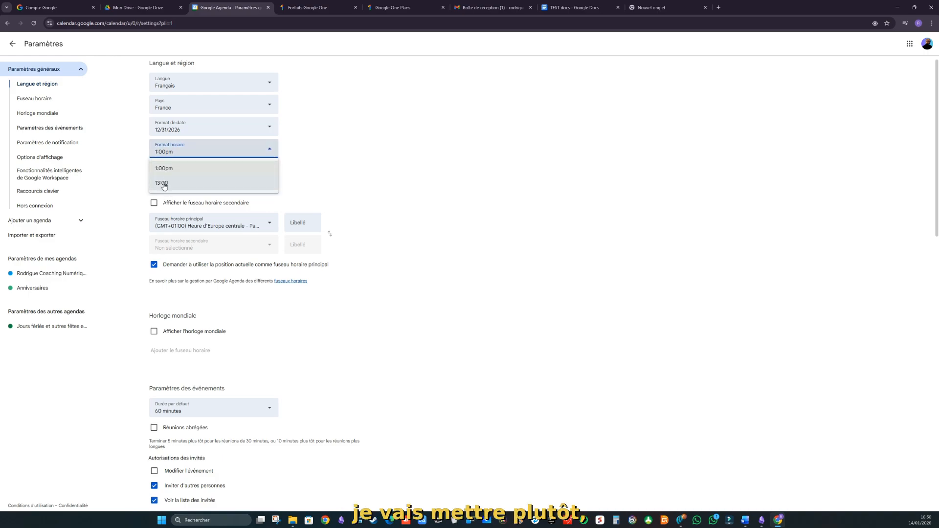
left_click(191, 182)
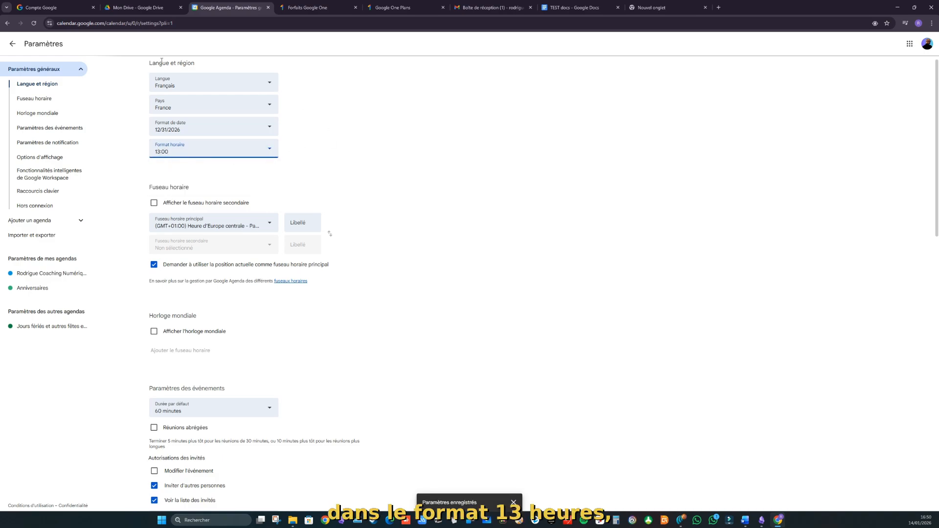
left_click(12, 43)
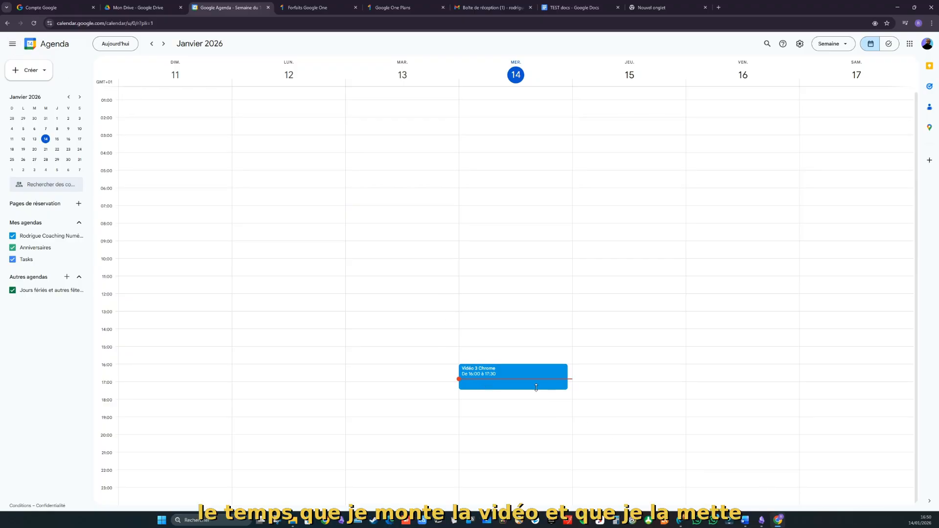
left_click_drag(540, 389, 539, 399)
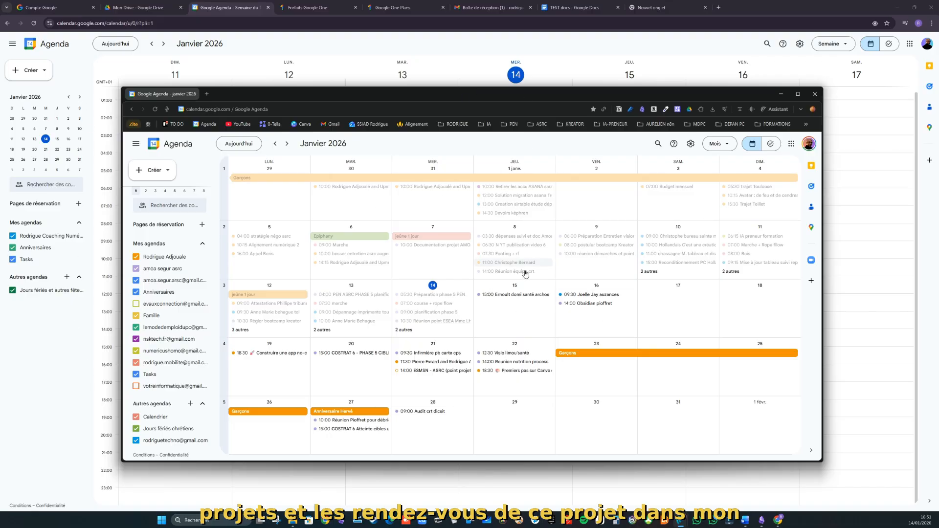
left_click_drag(448, 96, 938, 186)
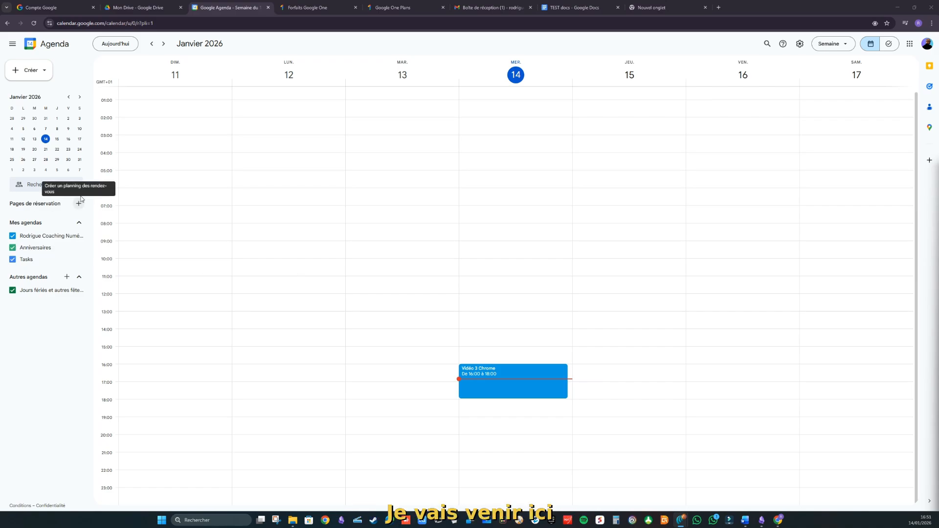
Step: Open the Google Calendar settings page
left_click(44, 73)
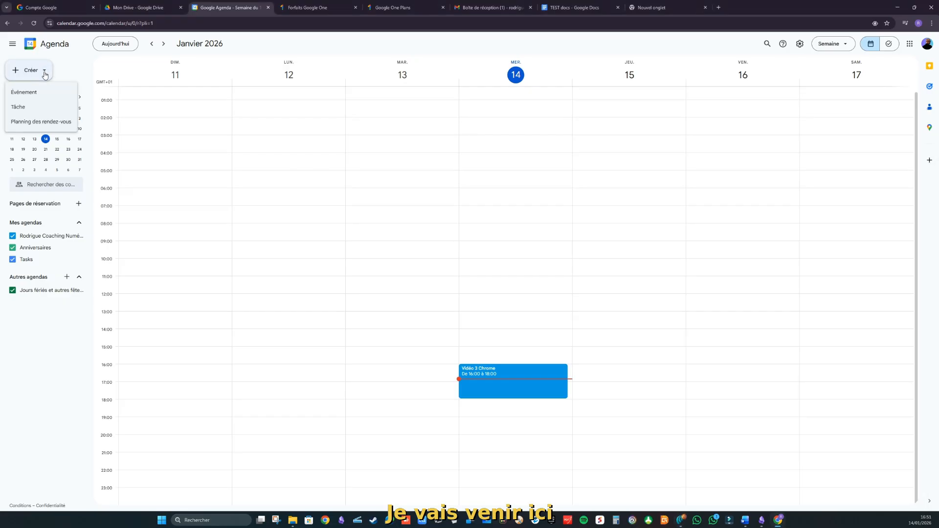
left_click(29, 374)
left_click(799, 44)
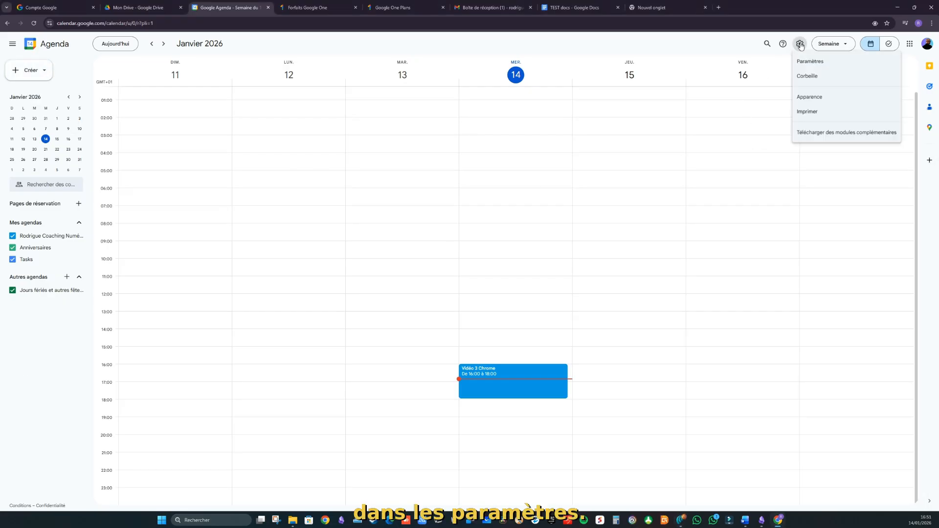
left_click(810, 62)
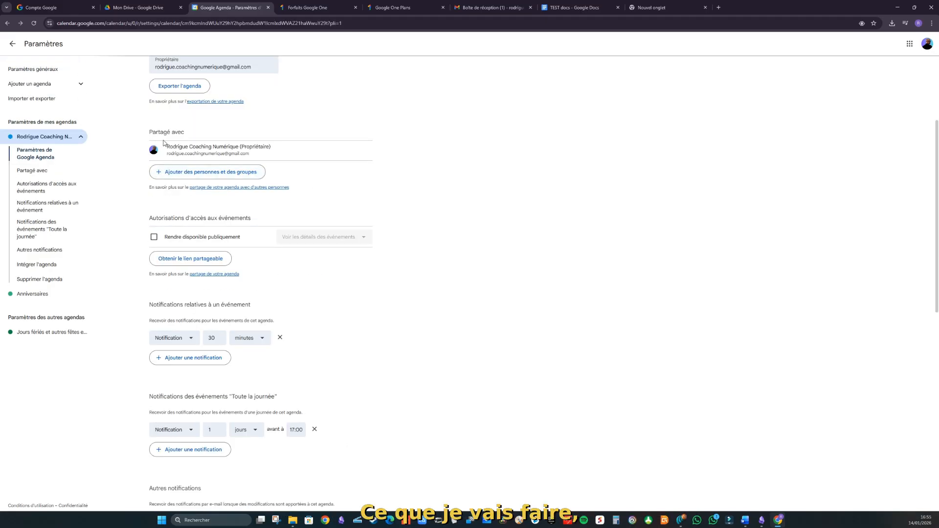
Step: Share the calendar with the other account, granting 'make changes and manage sharing' permission
left_click(160, 173)
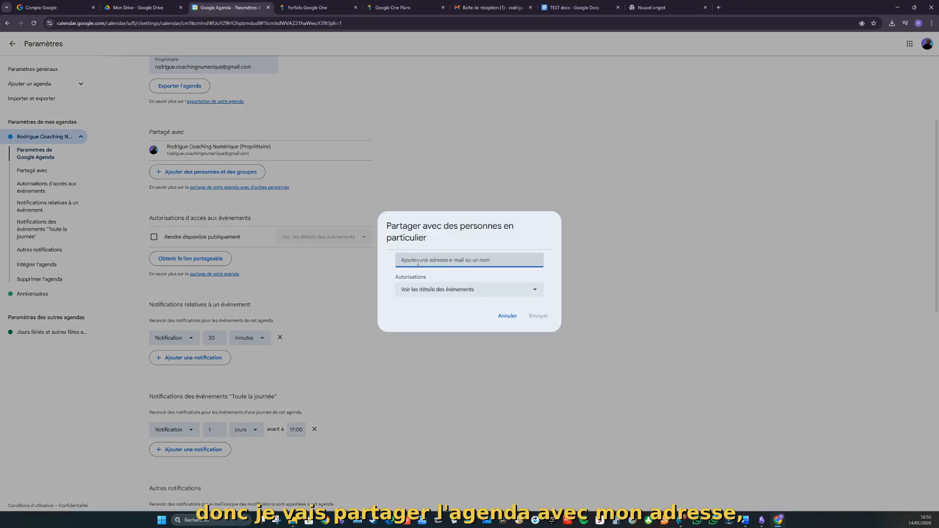
left_click(451, 290)
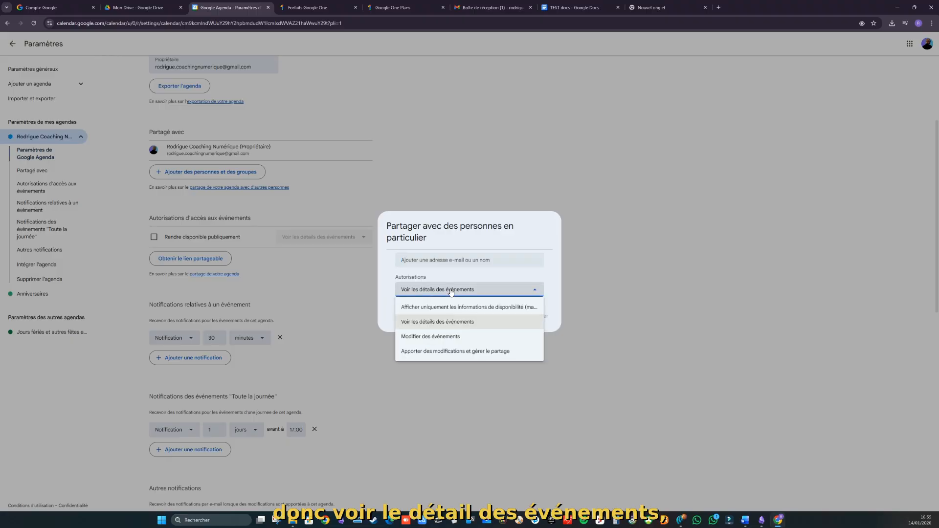
left_click(441, 355)
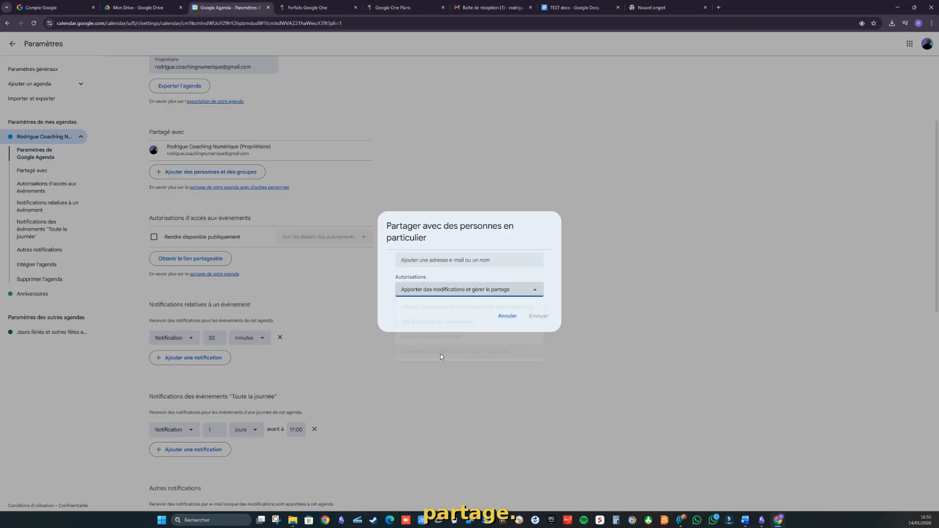
left_click(420, 260)
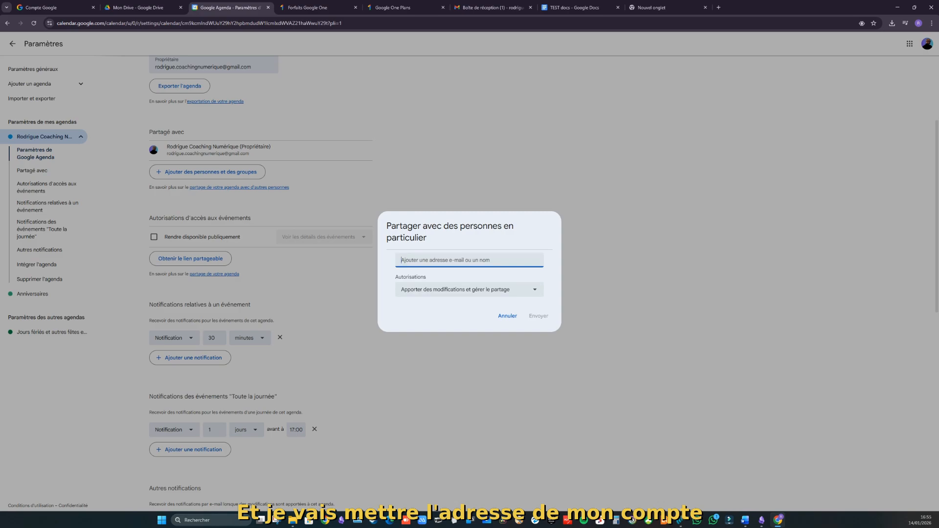
type("rod")
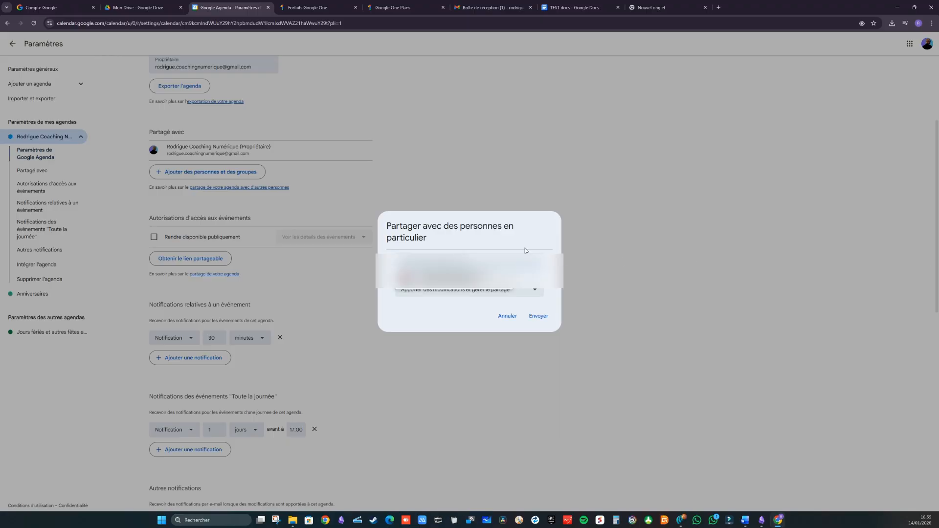
left_click(464, 276)
left_click(544, 327)
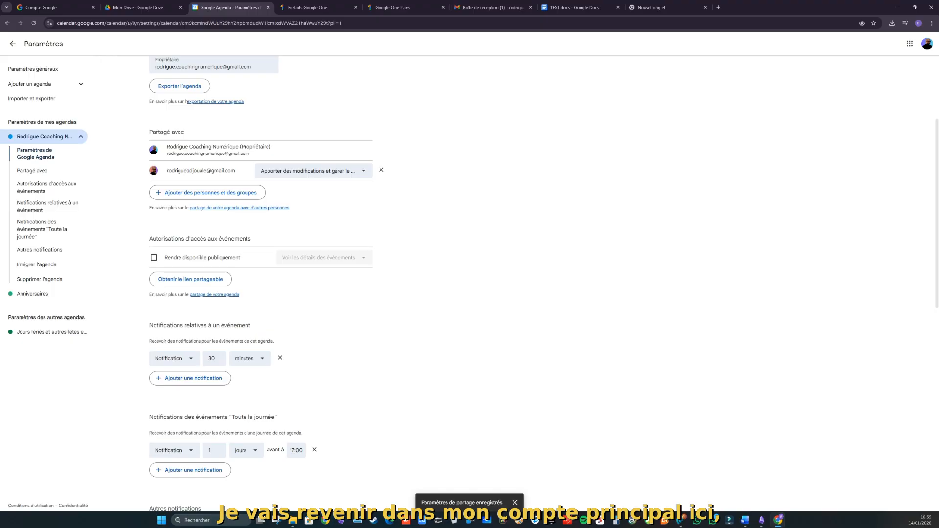
left_click_drag(938, 184, 373, 81)
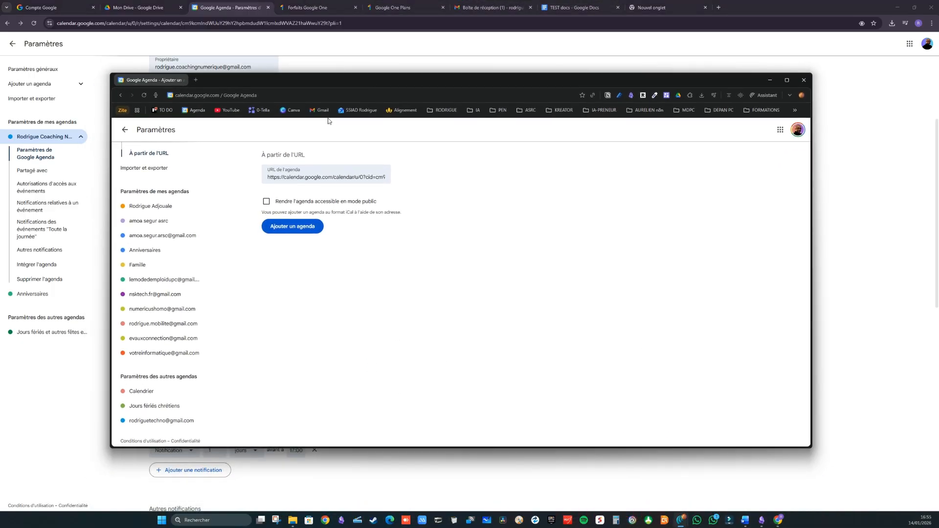
Step: In the second window, open the Gmail invitation and add the shared calendar
left_click(122, 129)
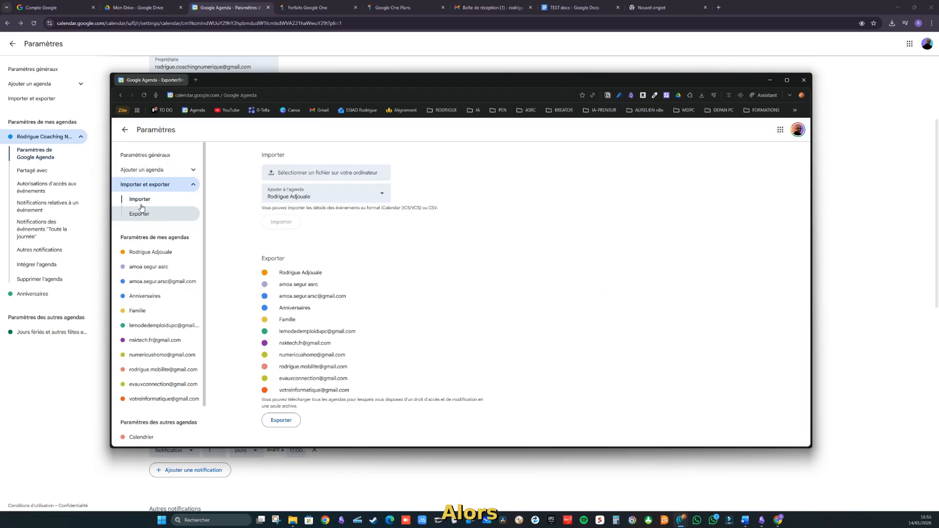
left_click(125, 130)
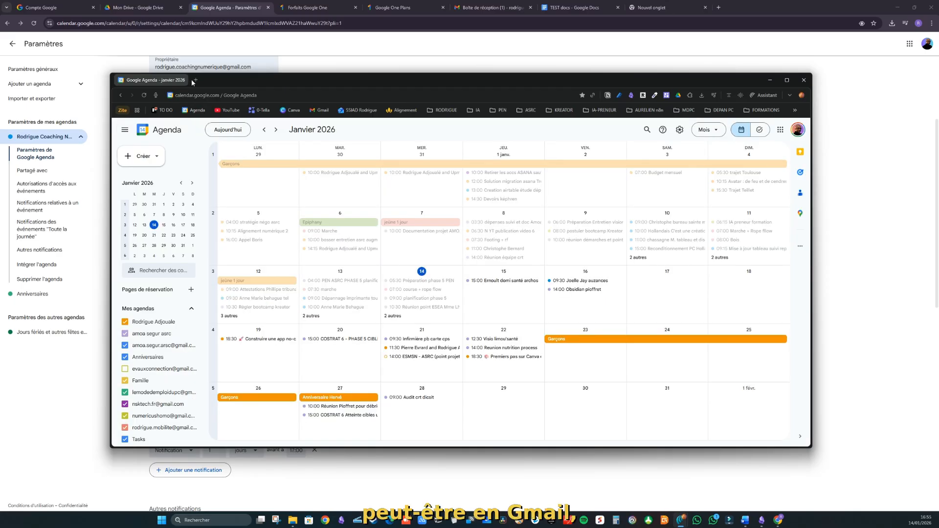
left_click(196, 80)
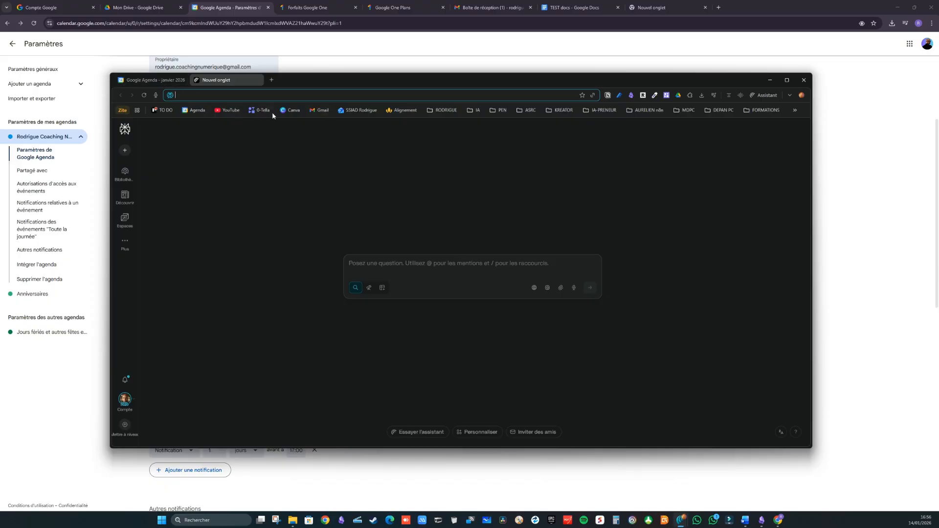
left_click(318, 111)
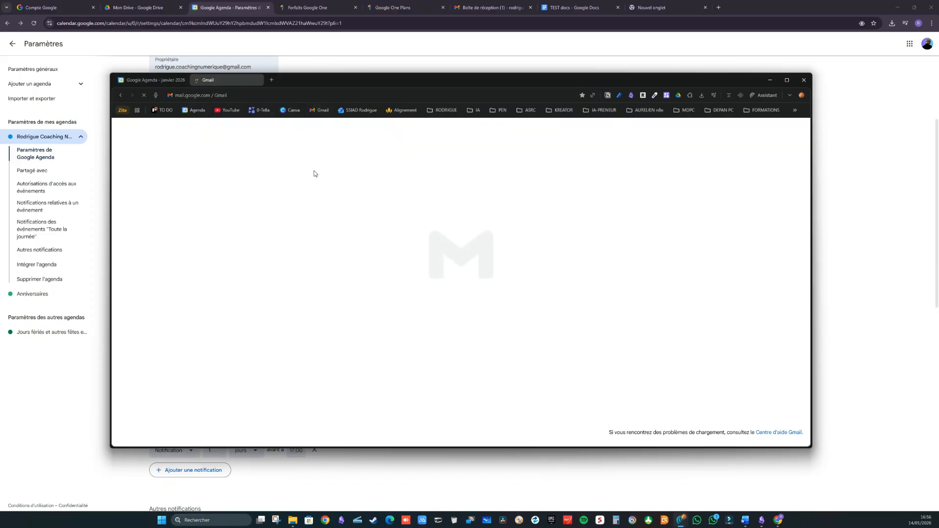
left_click(287, 184)
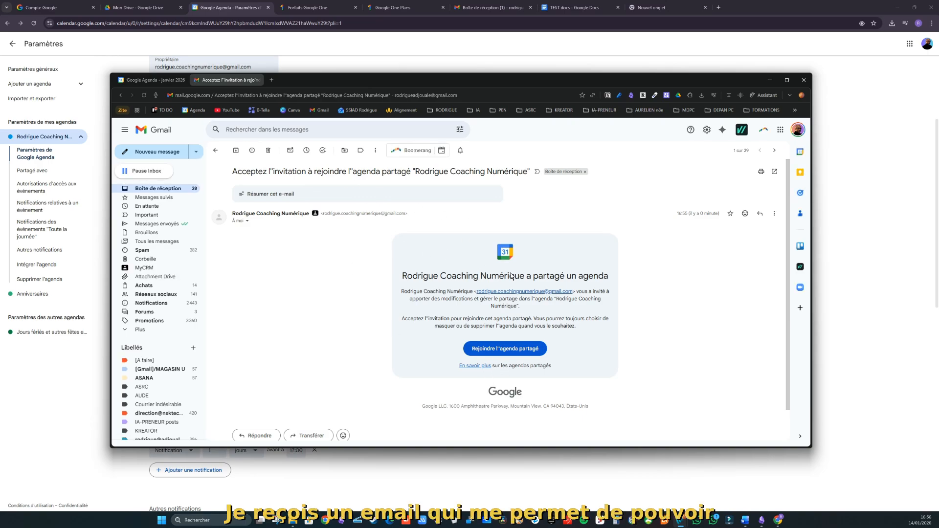
left_click(503, 350)
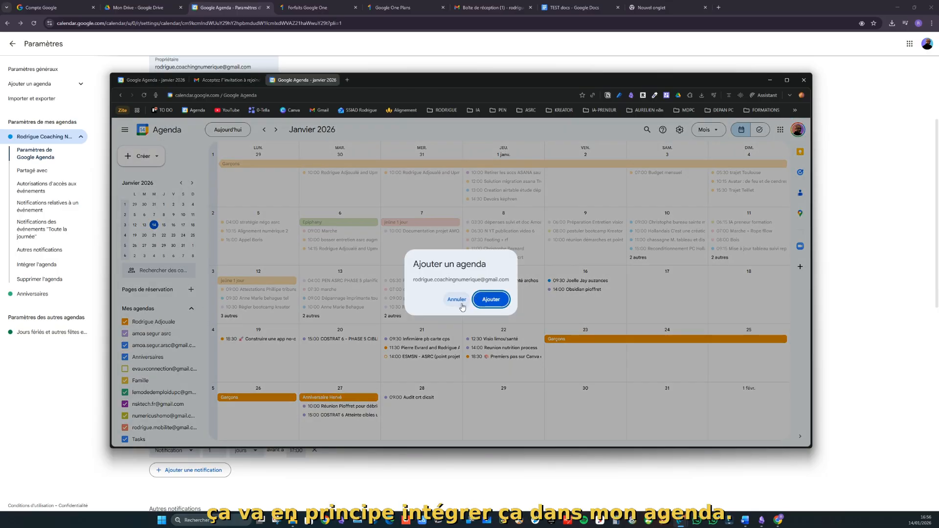
left_click(491, 302)
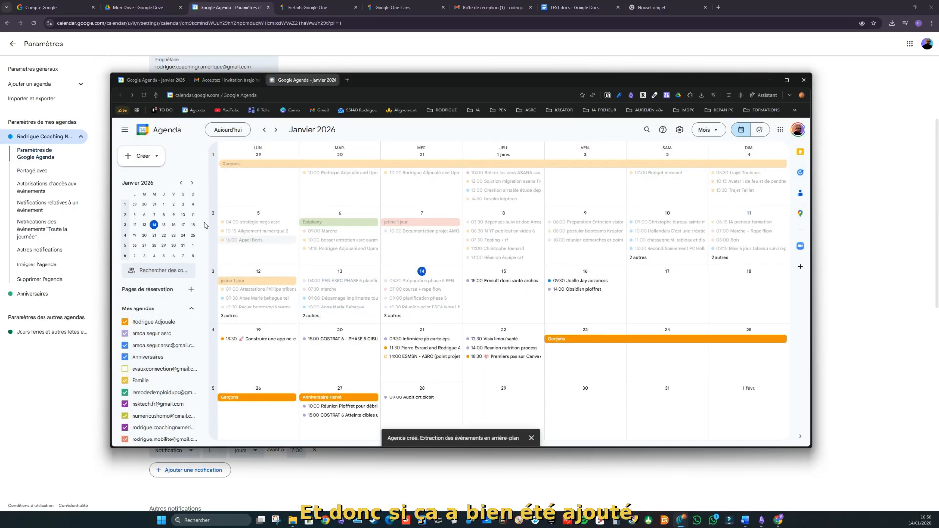
Step: Jump to today in Semaine view, move the second window aside and return to the main window
left_click(216, 131)
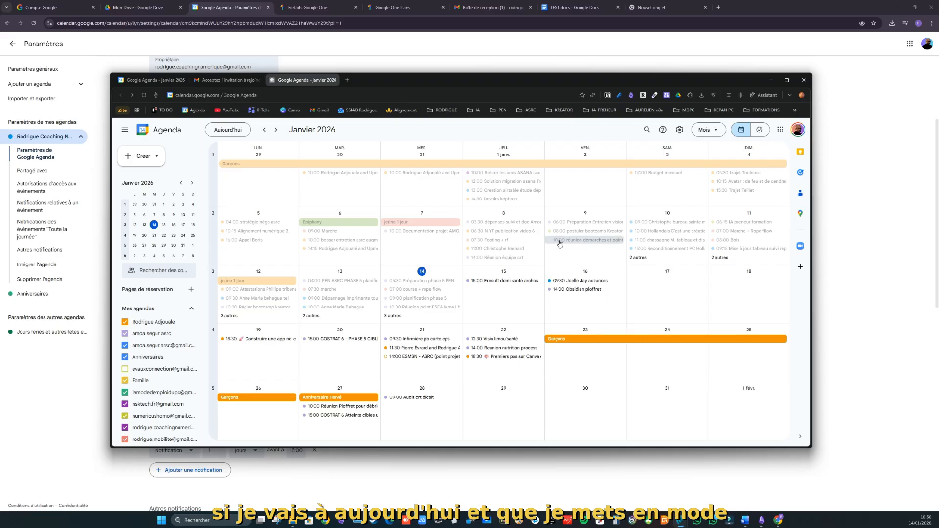
left_click(706, 130)
left_click(707, 165)
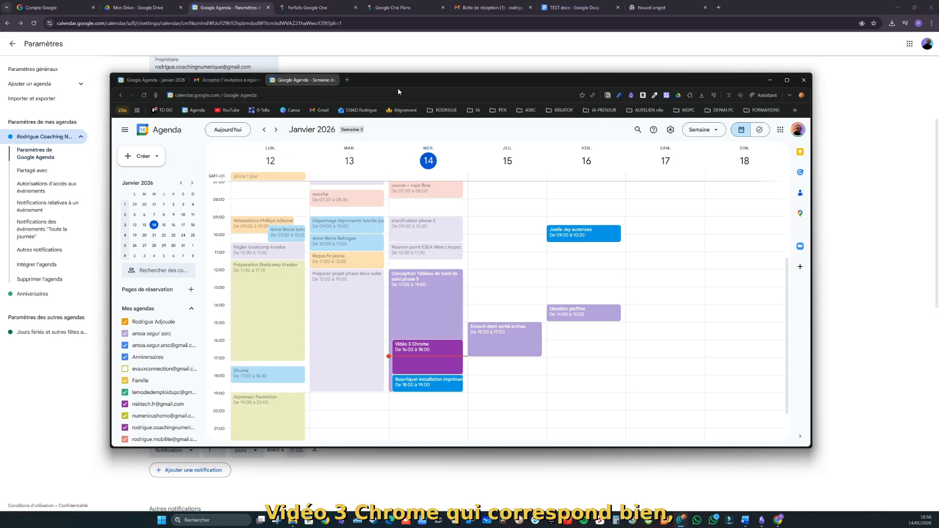
left_click_drag(398, 81, 567, 165)
left_click(17, 44)
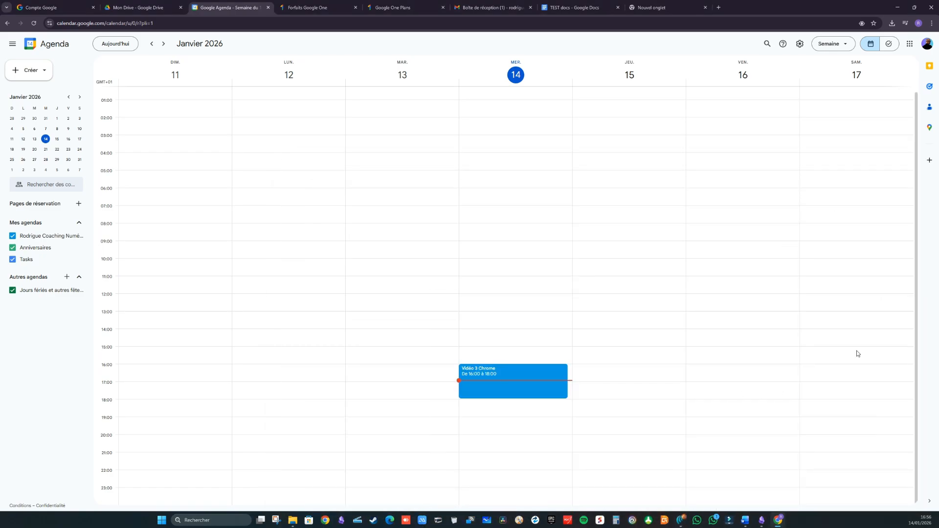
Step: Scroll through the Google apps grid on the Mon Drive tab, then open another new tab
left_click(133, 8)
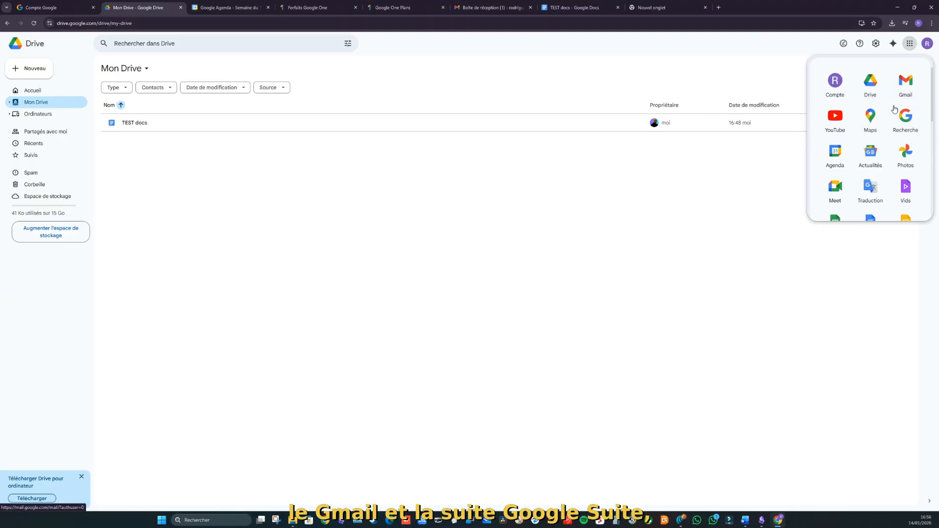
scroll(854, 161, "down", 2)
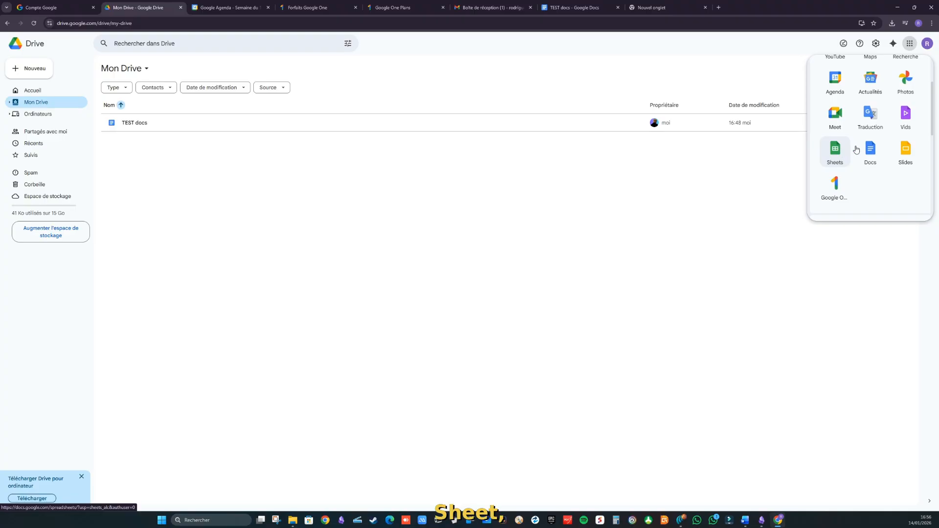
scroll(902, 138, "up", 2)
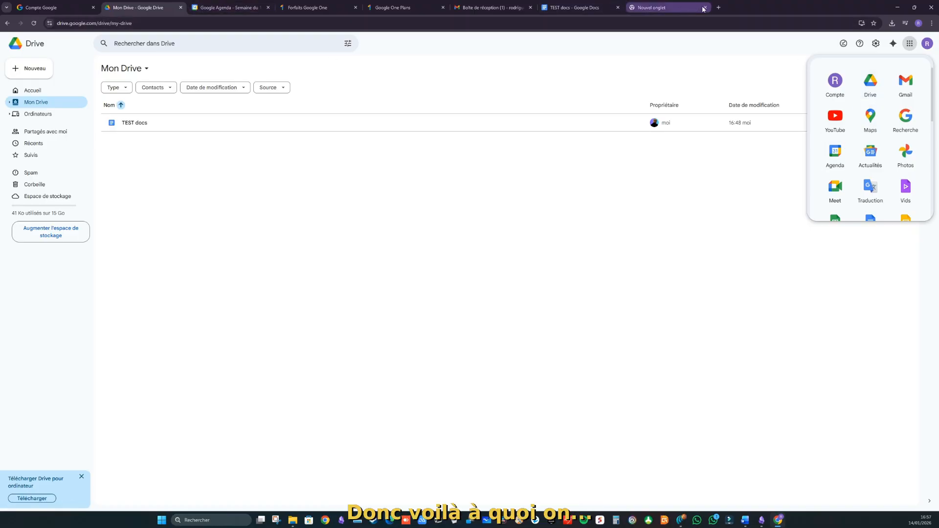
left_click(718, 7)
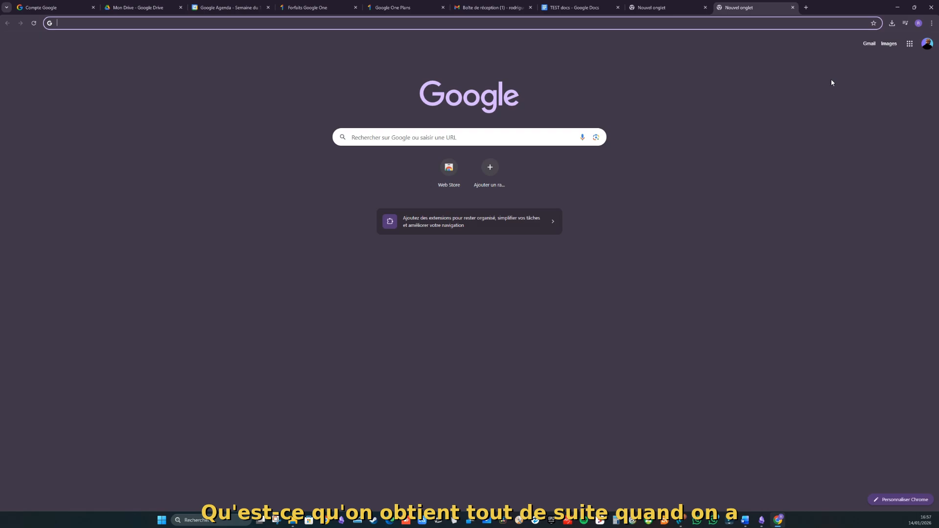
left_click(908, 49)
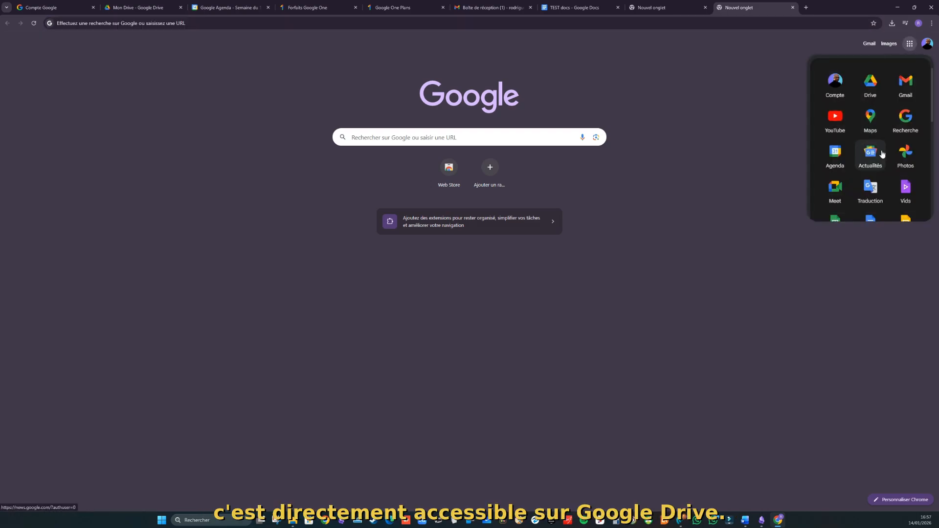
scroll(897, 98, "down", 3)
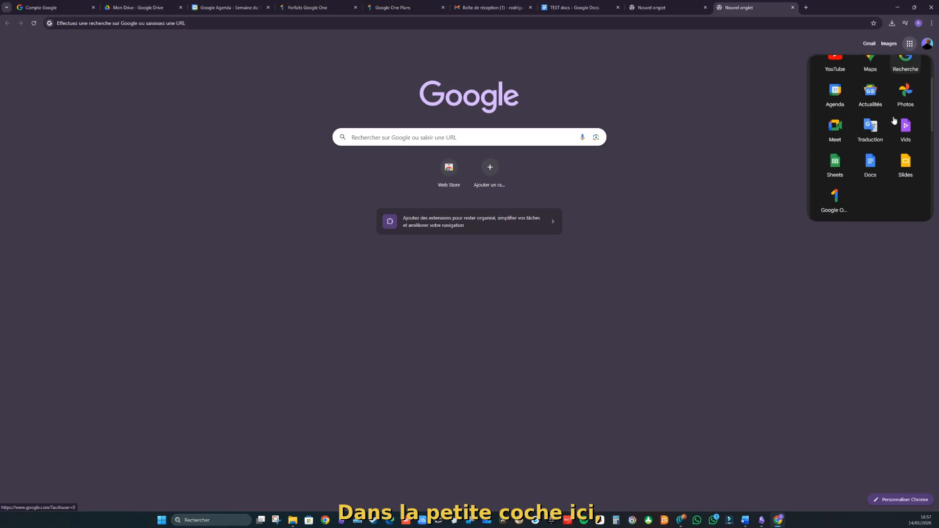
scroll(893, 117, "up", 3)
scroll(893, 122, "down", 2)
scroll(893, 122, "down", 3)
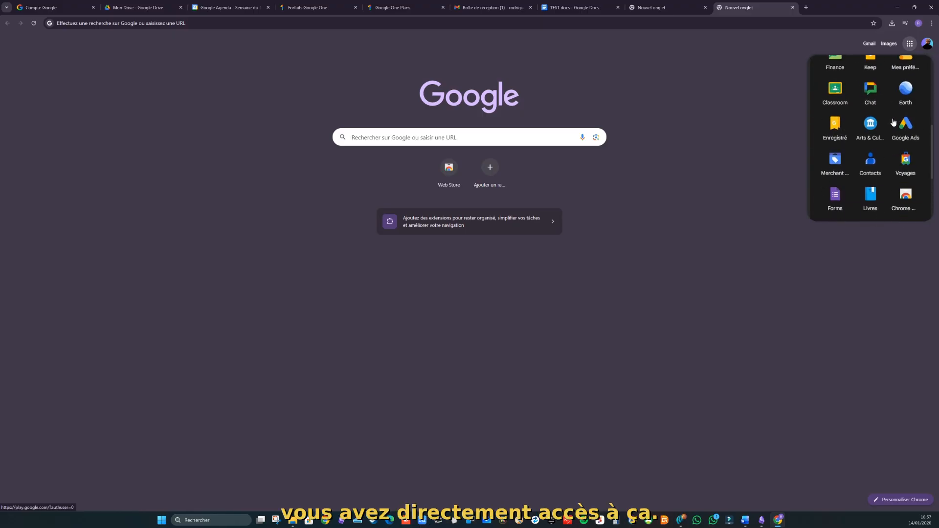
scroll(866, 97, "up", 5)
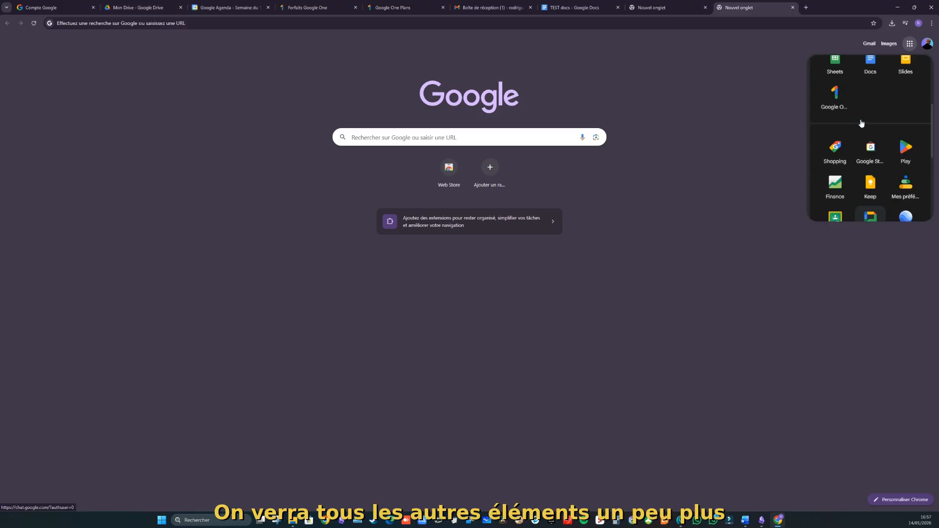
left_click(707, 105)
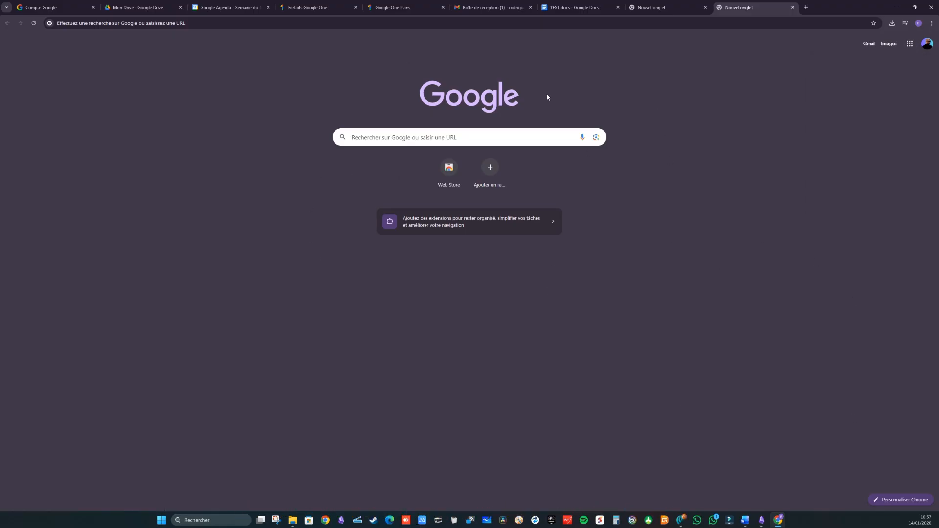
Step: Try the Paysages red rock arch and green fields photos, then settle on the orange desert dunes
left_click(898, 500)
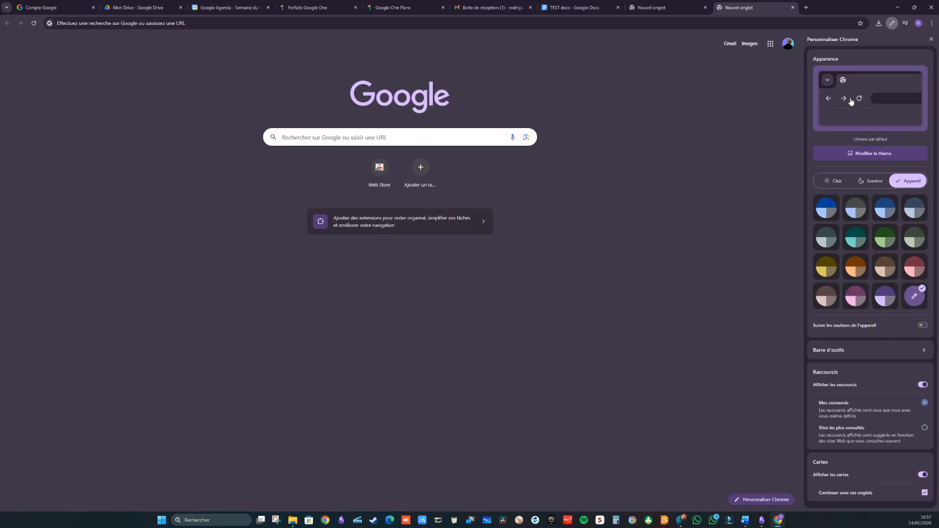
left_click(880, 155)
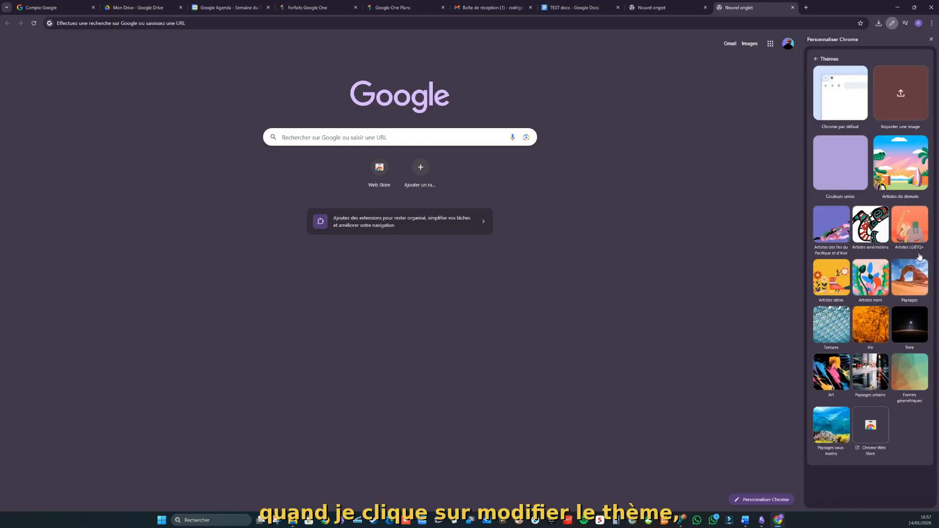
left_click(913, 277)
left_click(863, 107)
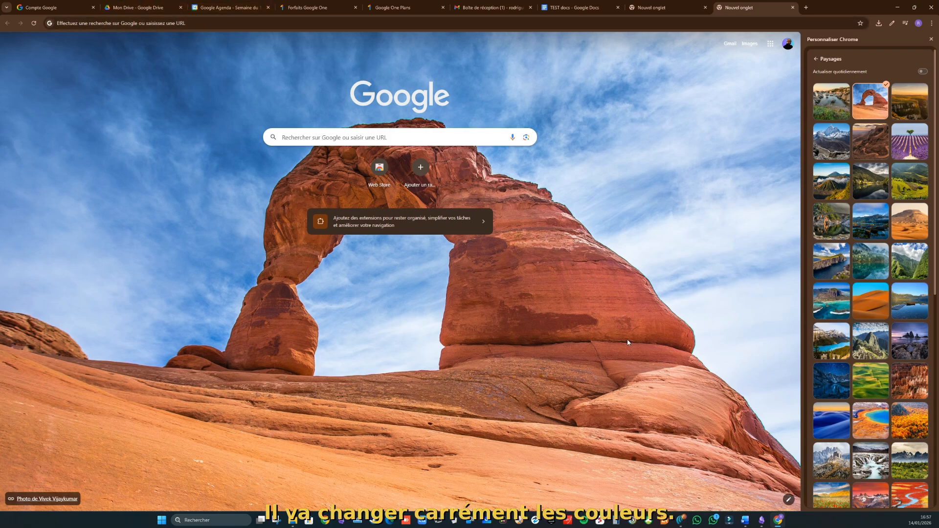
scroll(890, 311, "down", 1)
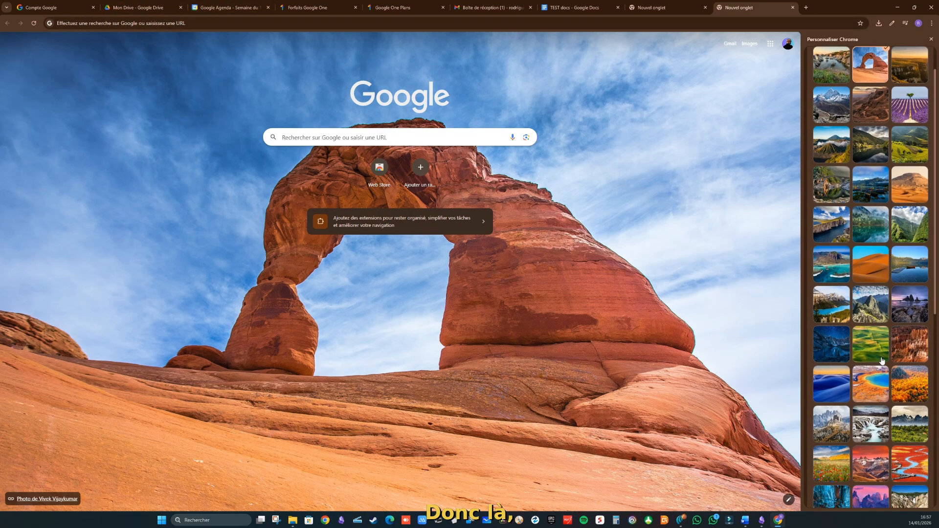
left_click(871, 344)
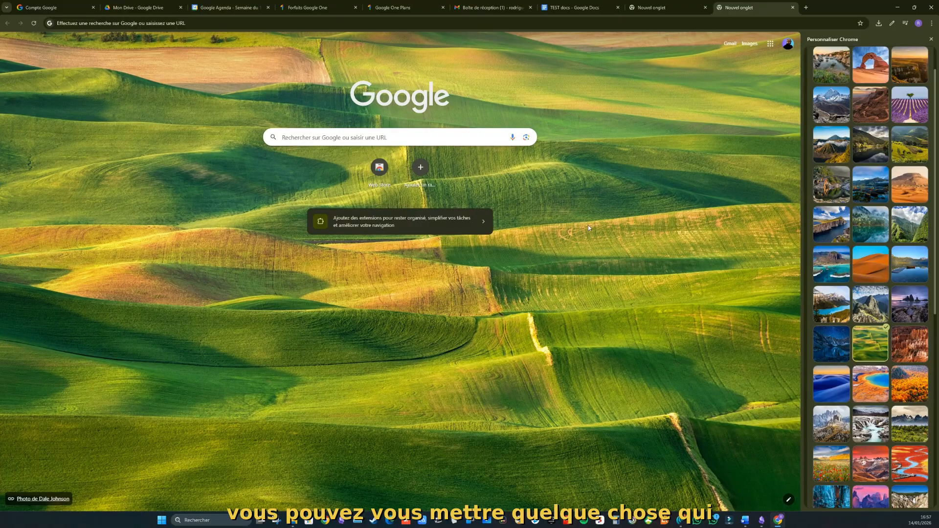
left_click(859, 274)
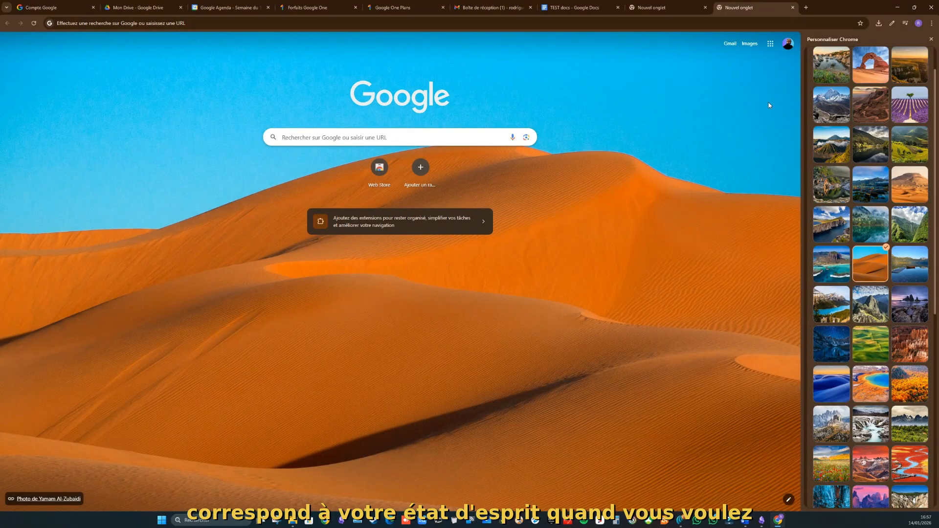
left_click(931, 41)
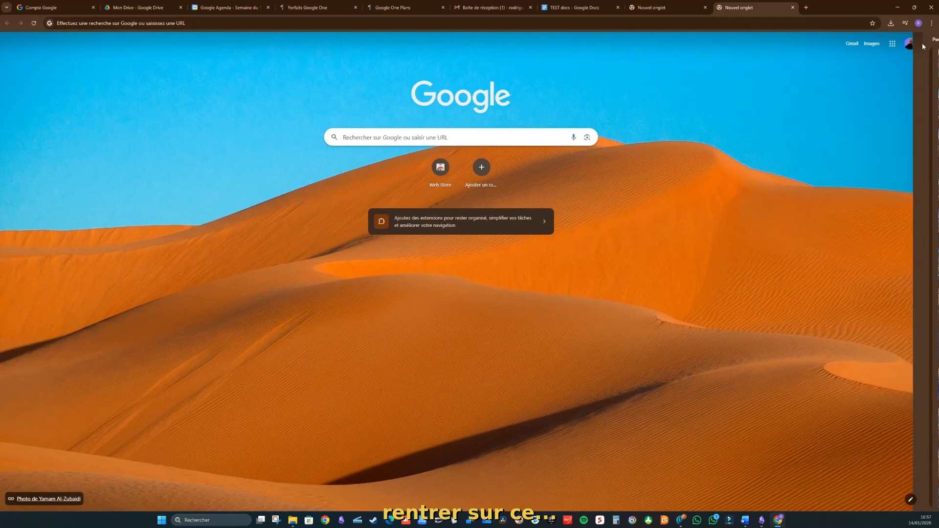
left_click(558, 224)
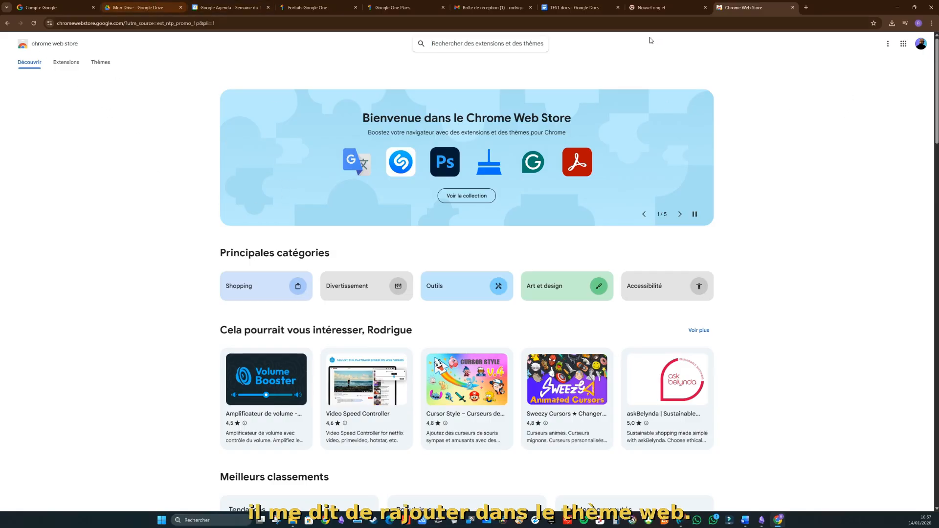
left_click(793, 9)
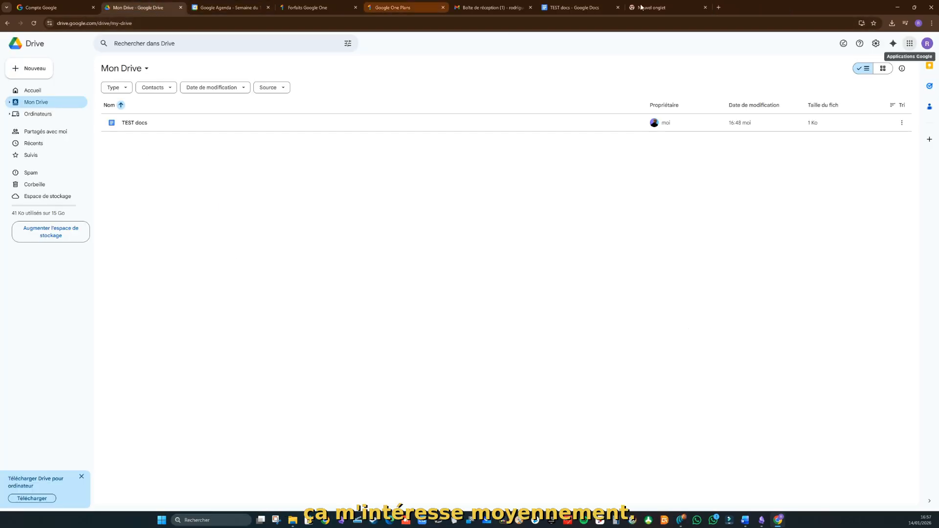
left_click(719, 9)
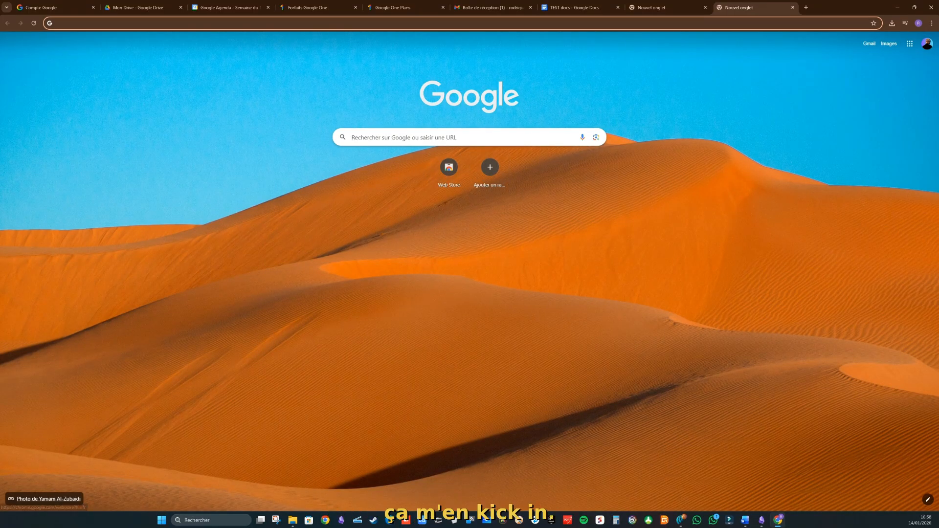
Step: Set the new-tab background to 'bannière youtube homo sapiens numericus.png' from IMAGES > AI > HOMO SAPIENS NUMERICUS
left_click(926, 500)
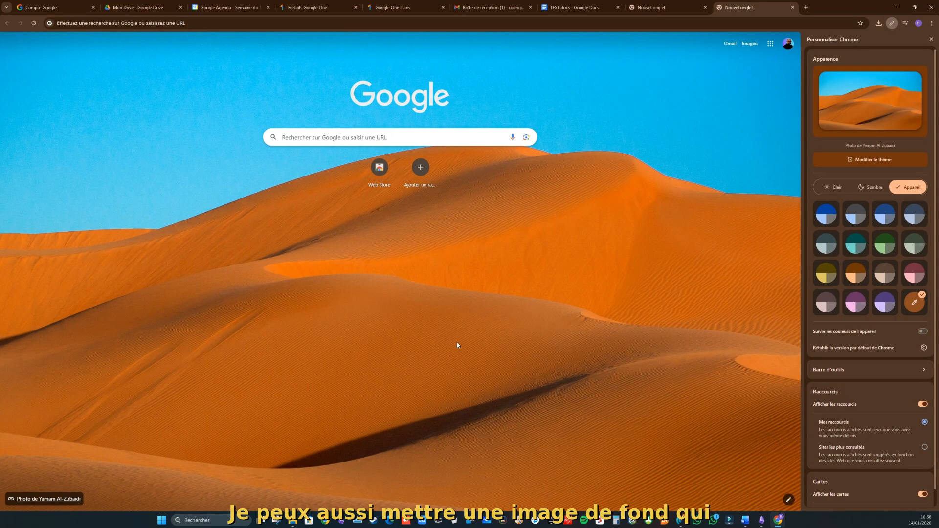
left_click(860, 160)
left_click(905, 93)
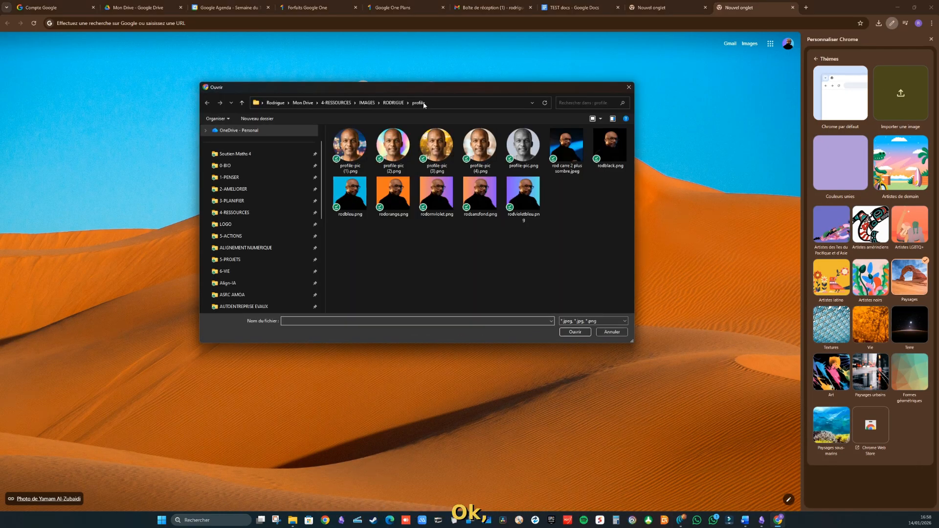
left_click(367, 102)
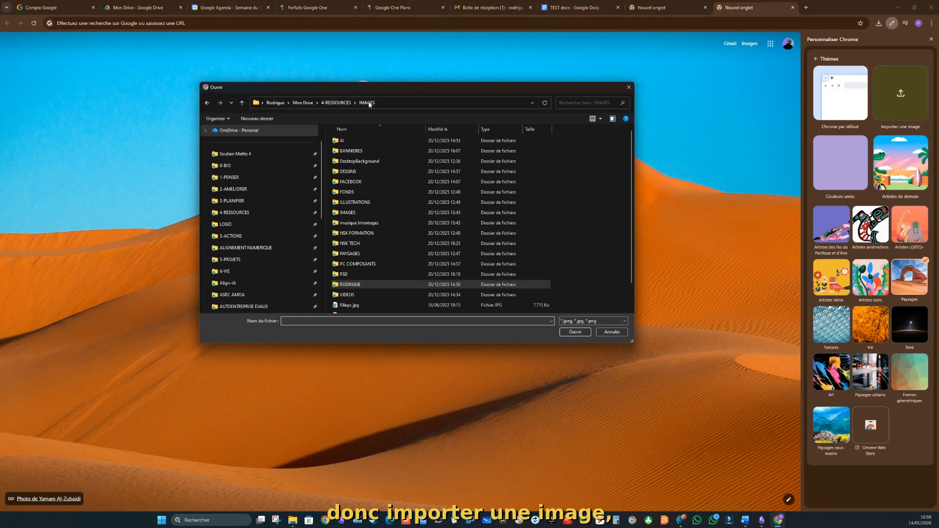
double_click(342, 141)
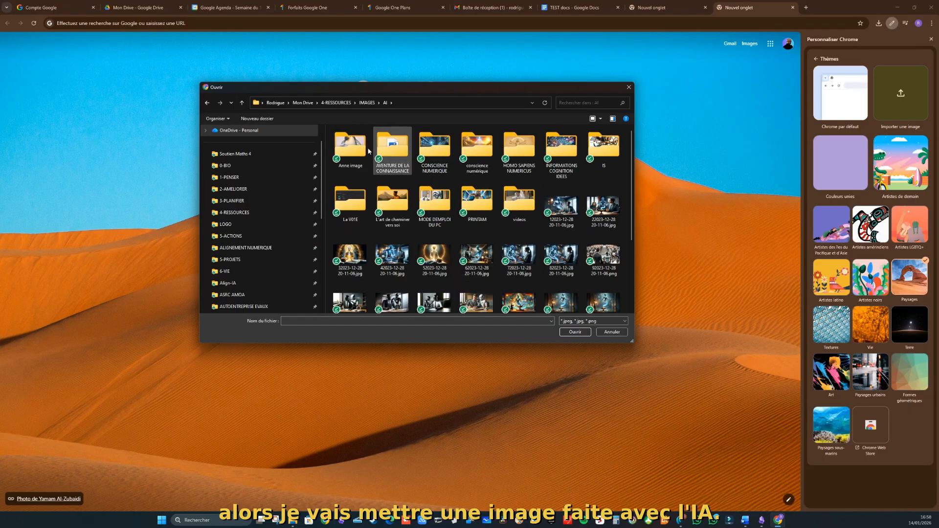
double_click(521, 153)
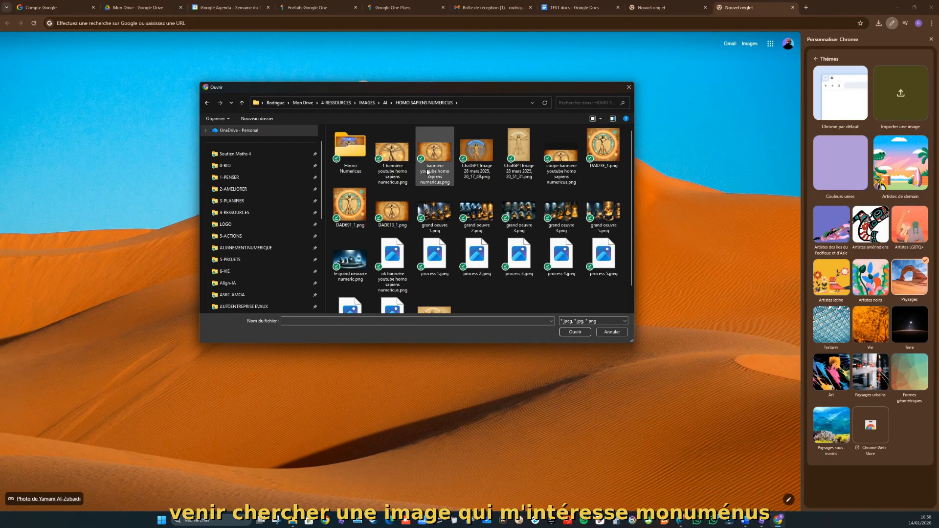
left_click(430, 155)
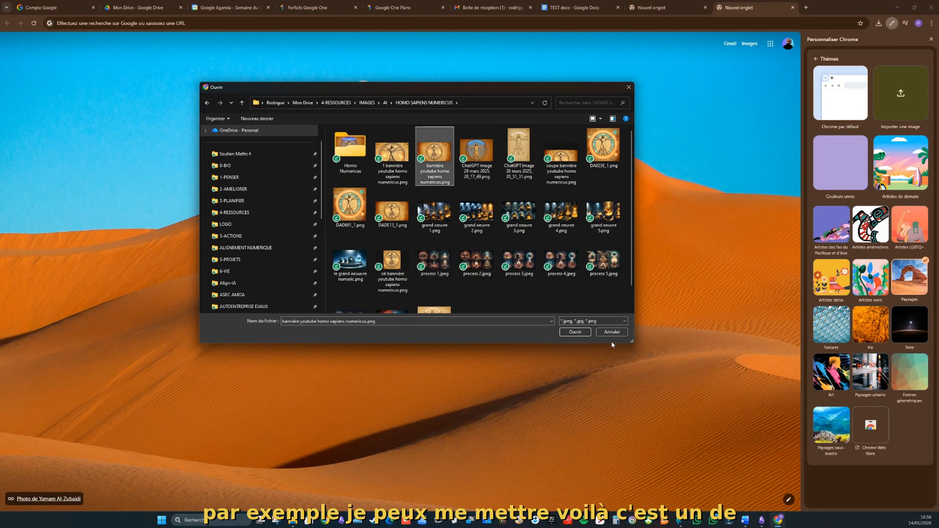
left_click(575, 331)
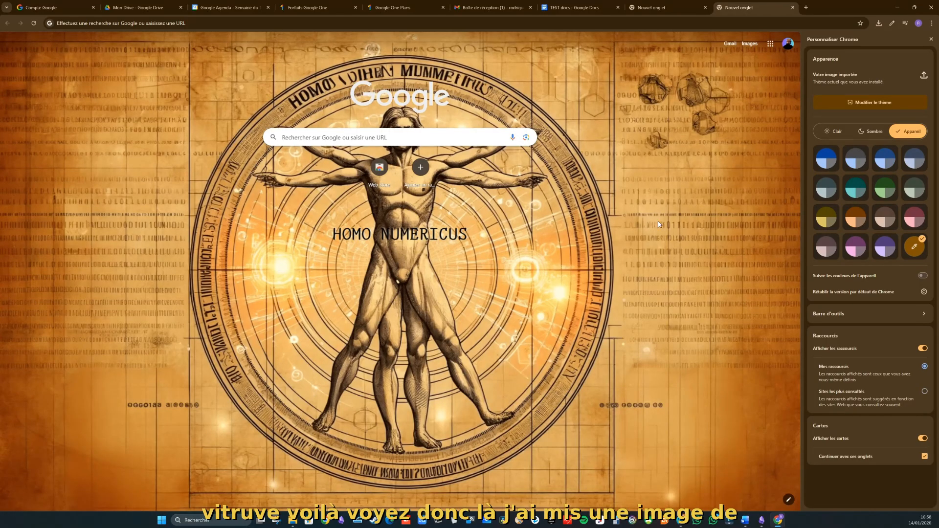
left_click(929, 40)
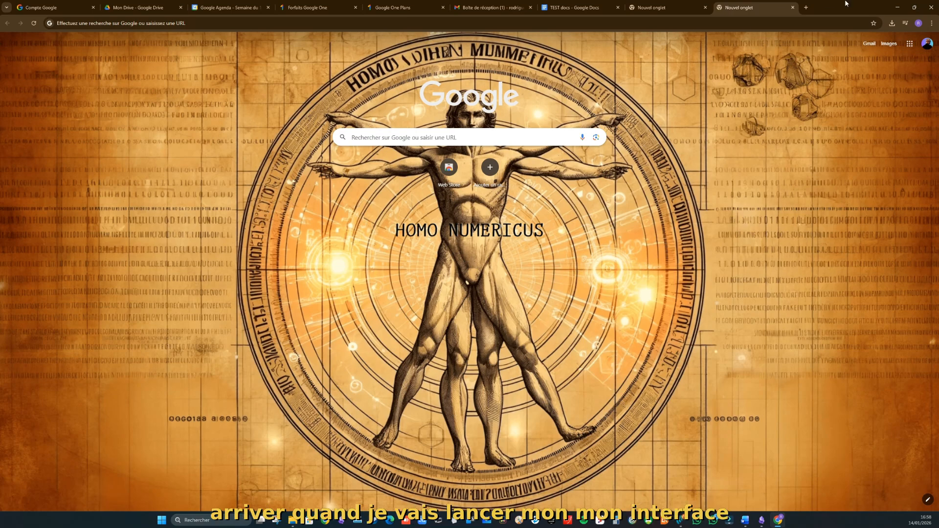
Step: Close and relaunch Chrome, then pick a profile in the 'Qui utilise Chrome ?' picker
left_click(931, 7)
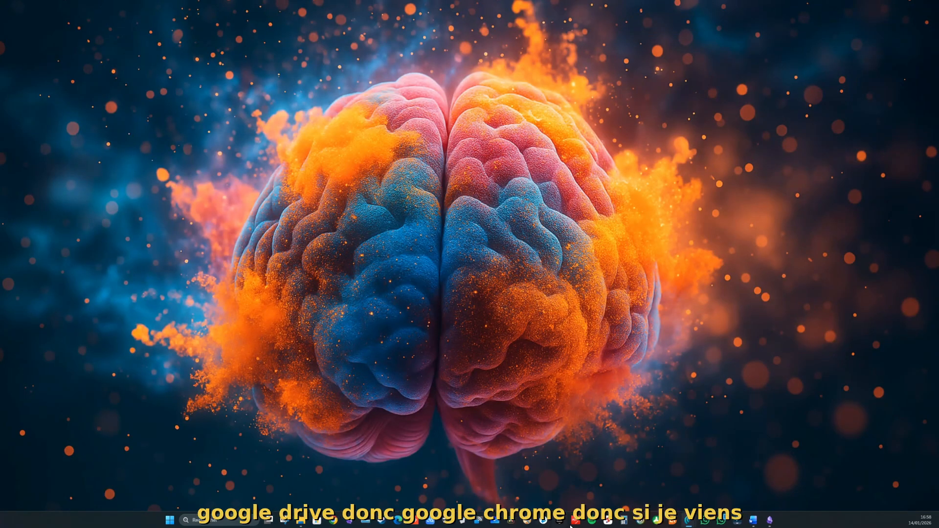
left_click(334, 521)
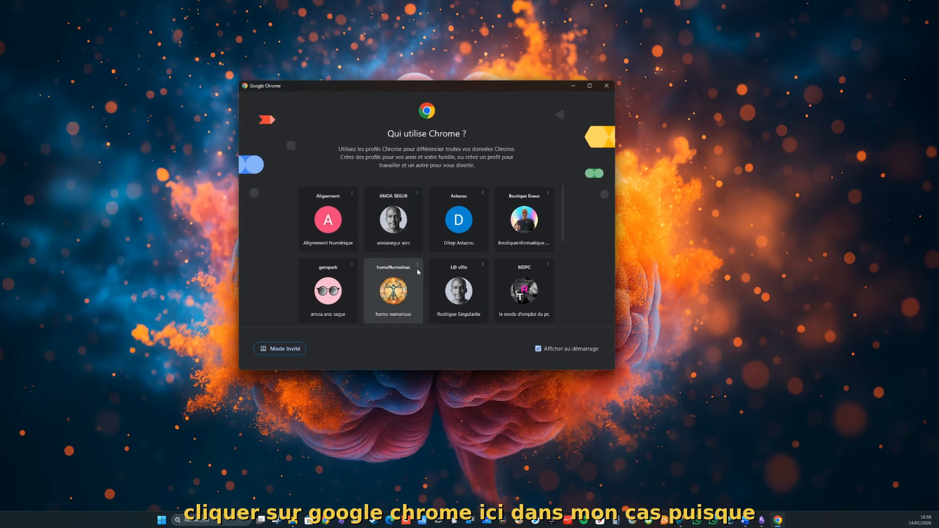
scroll(475, 253, "down", 5)
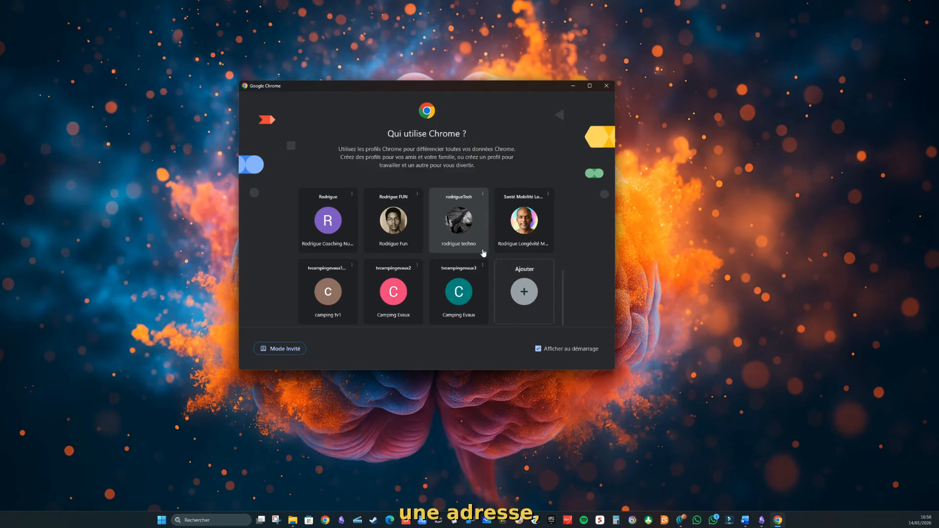
scroll(485, 266, "up", 2)
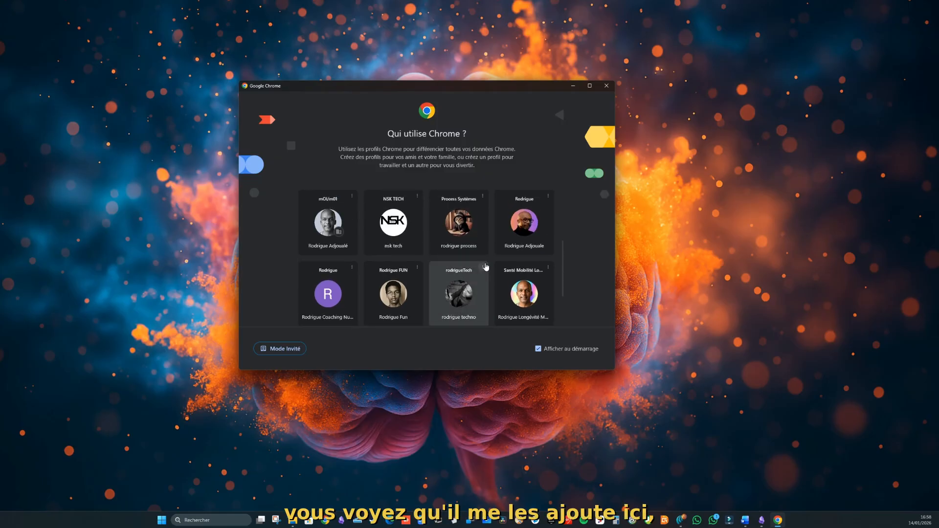
left_click(331, 297)
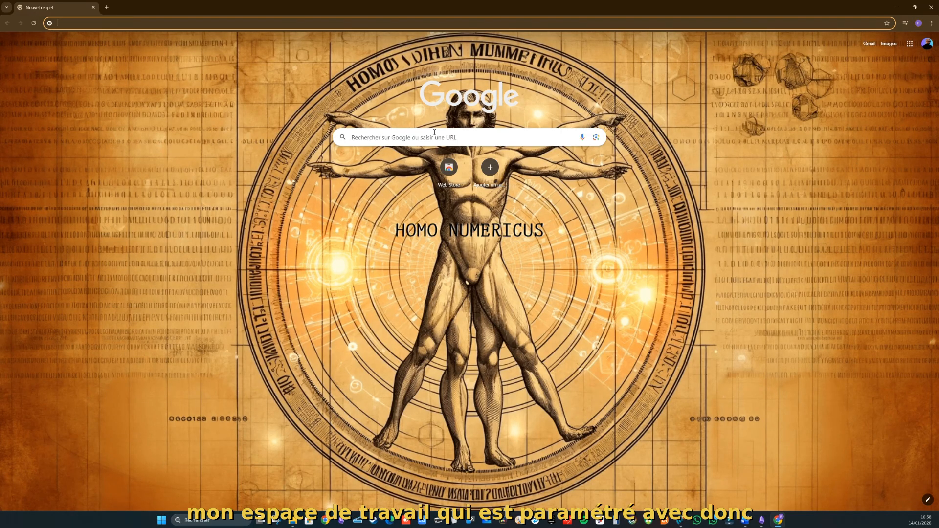
Step: Switch off 'Afficher les raccourcis' in Personnaliser Chrome to hide the new-tab shortcut tiles
left_click(927, 44)
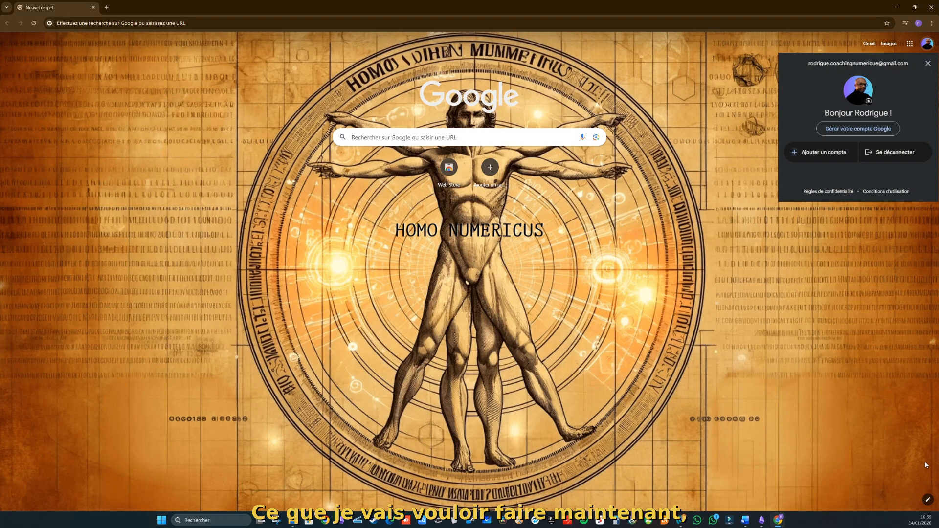
left_click(927, 500)
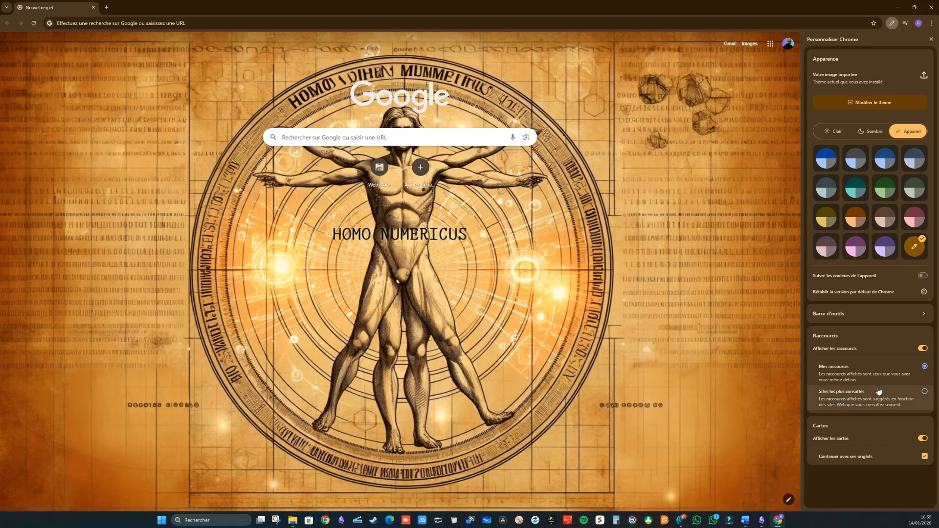
left_click(923, 348)
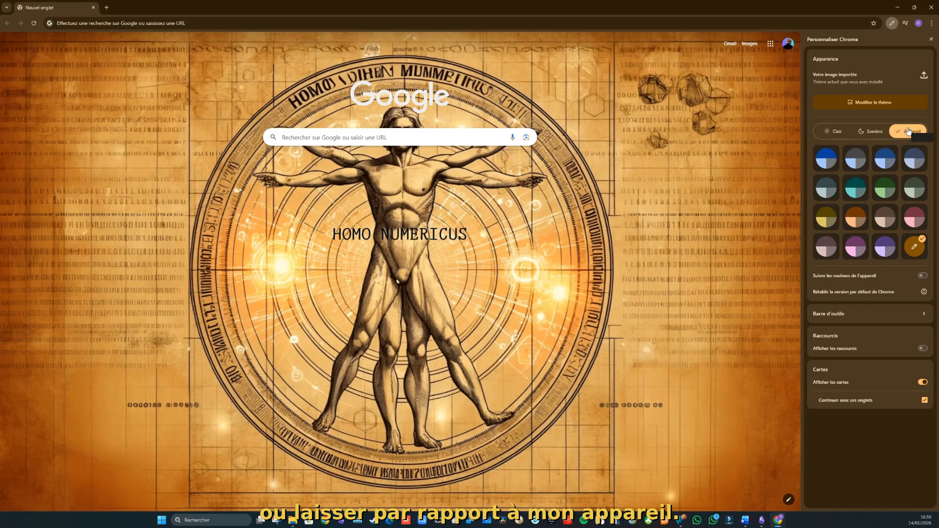
Step: Set 'cerveau arc en ciel.png' as the background, turn off 'Afficher les cartes', and open 'Barre d'outils'
left_click(906, 78)
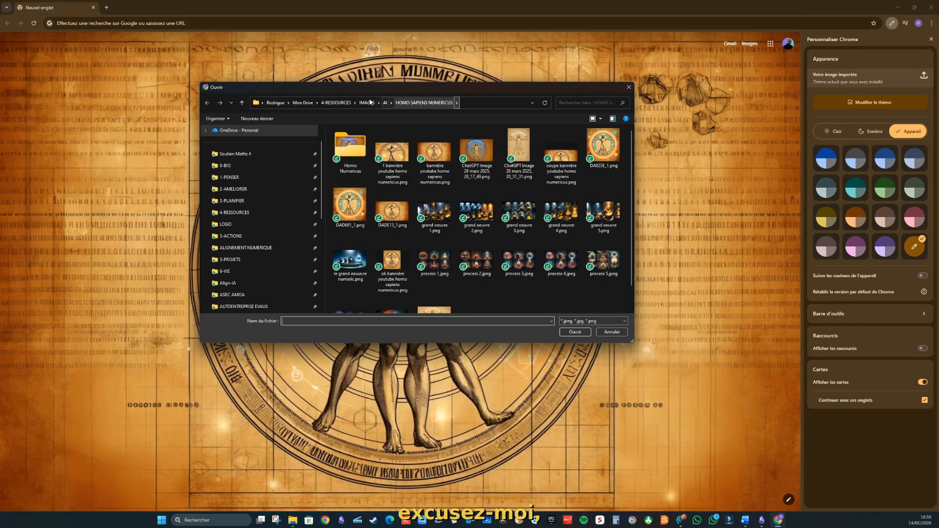
left_click(385, 104)
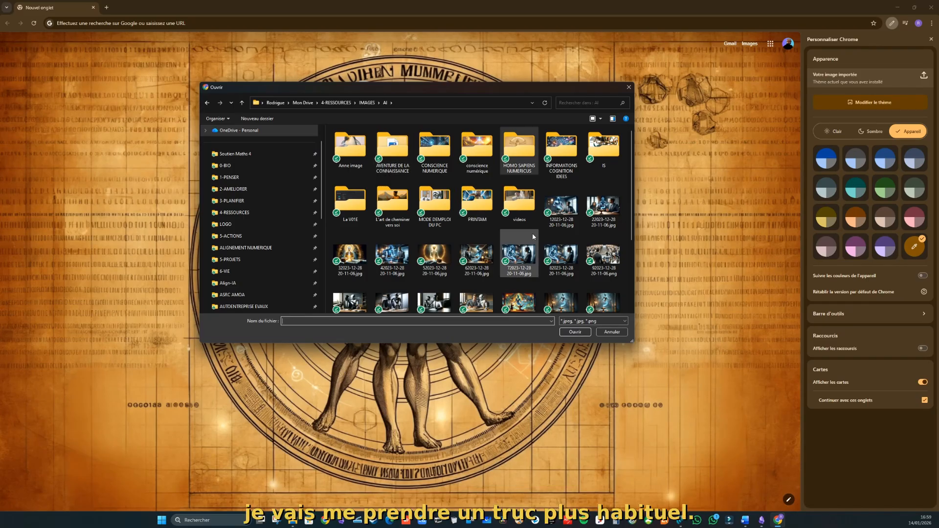
left_click(477, 243)
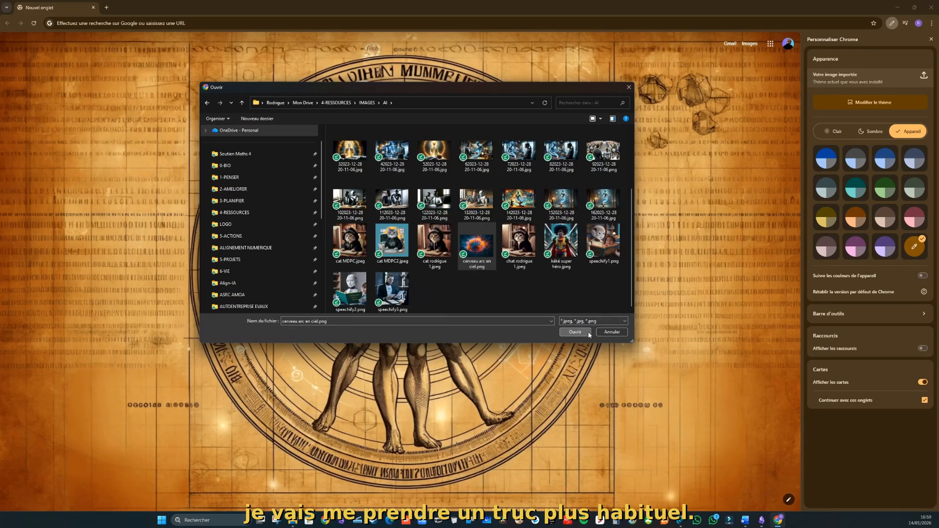
left_click(575, 332)
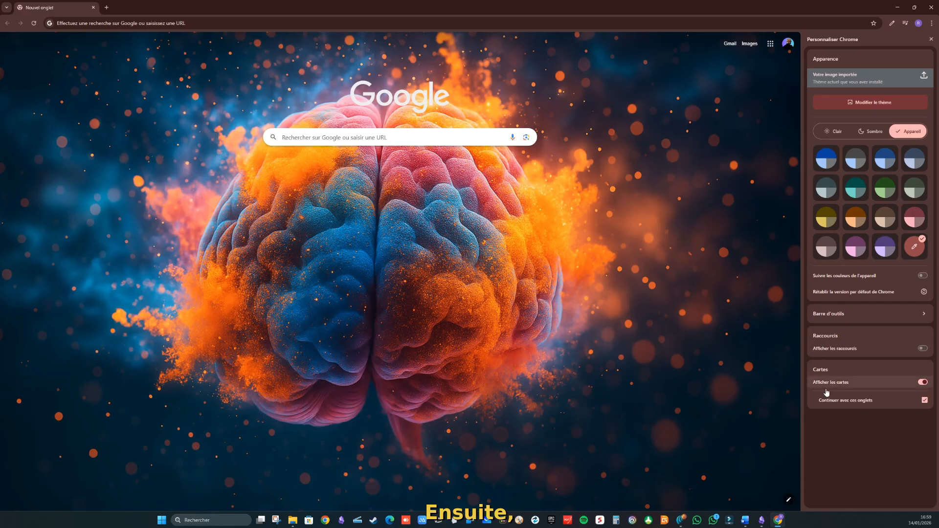
left_click(922, 383)
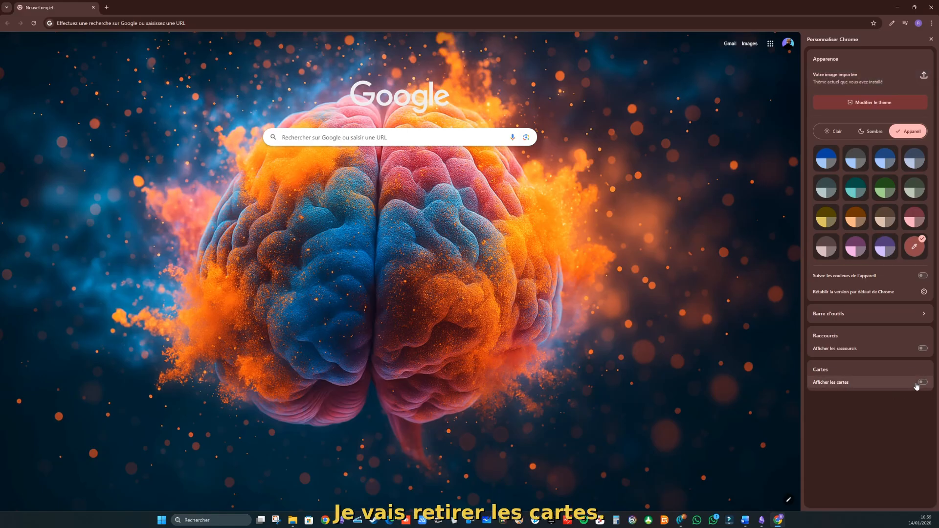
left_click(906, 313)
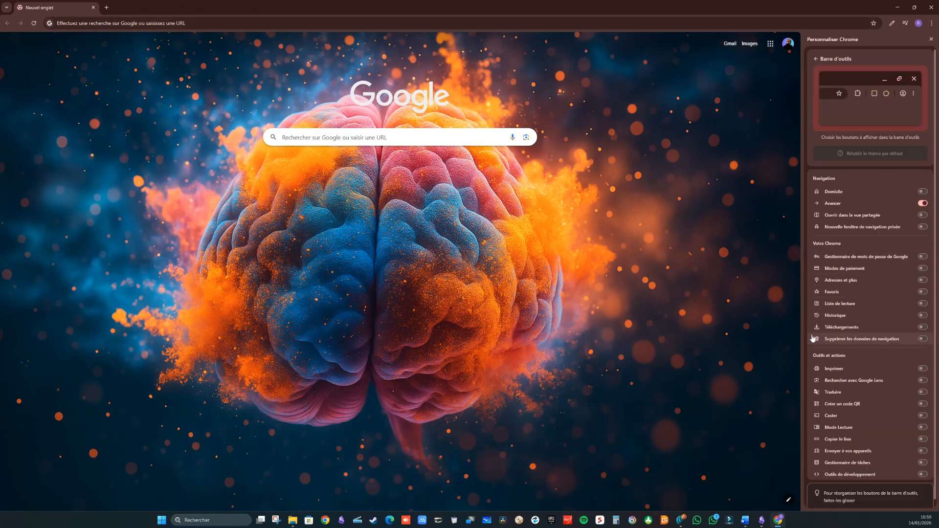
Step: Enable the Domicile, split view, private window, password manager, Favoris, Historique and Téléchargements toolbar buttons
left_click(922, 191)
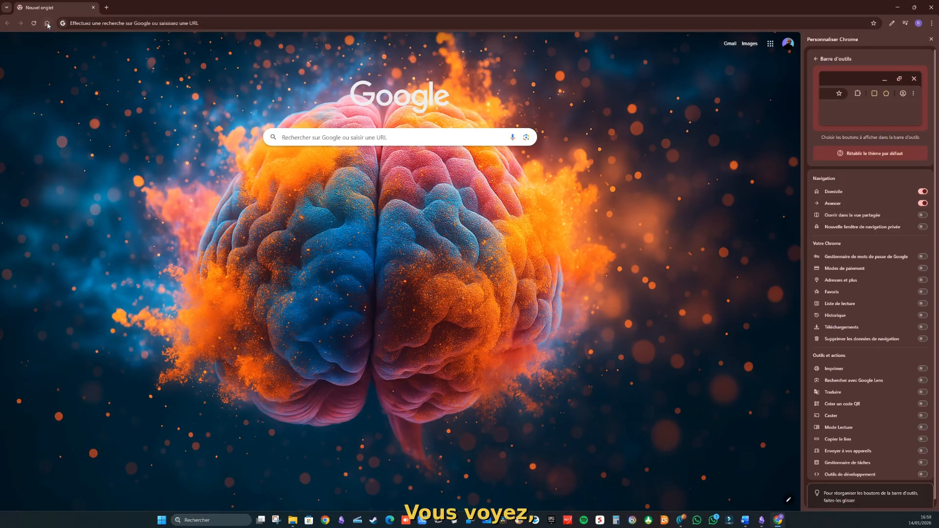
left_click(923, 216)
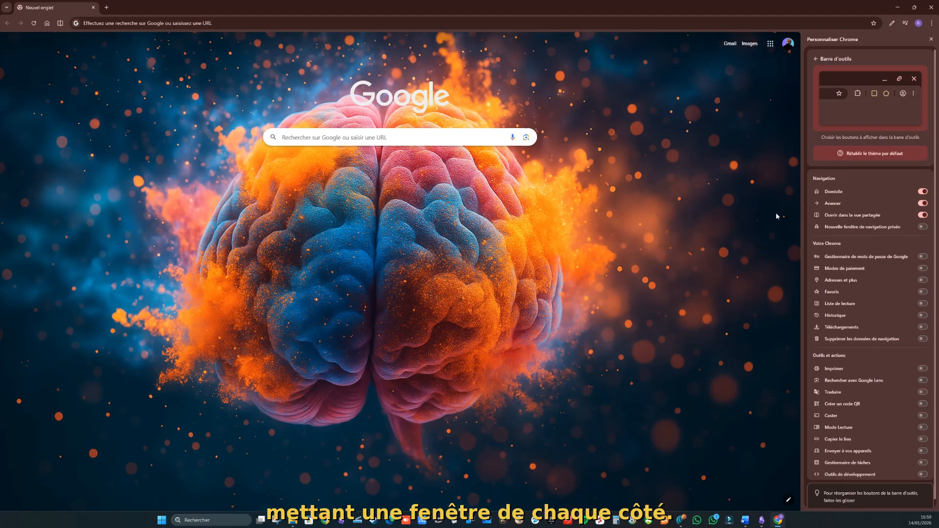
left_click(923, 227)
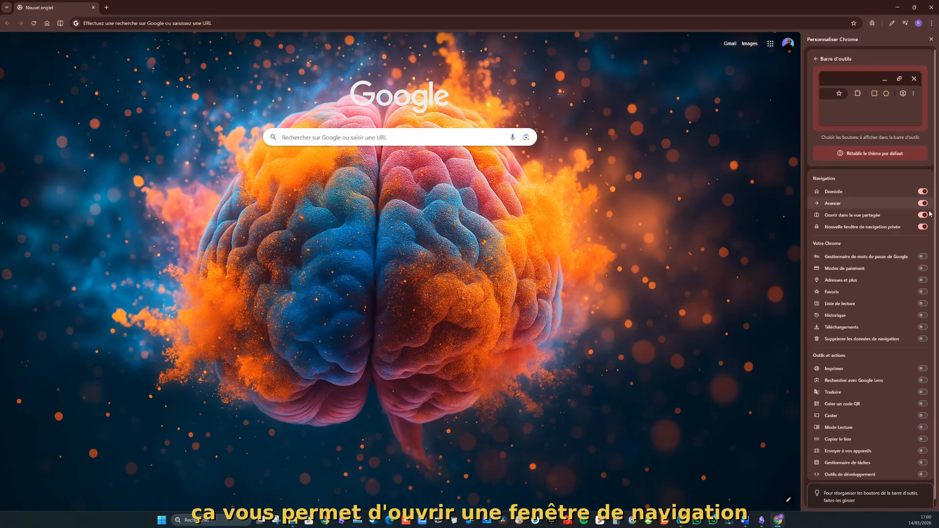
left_click(923, 256)
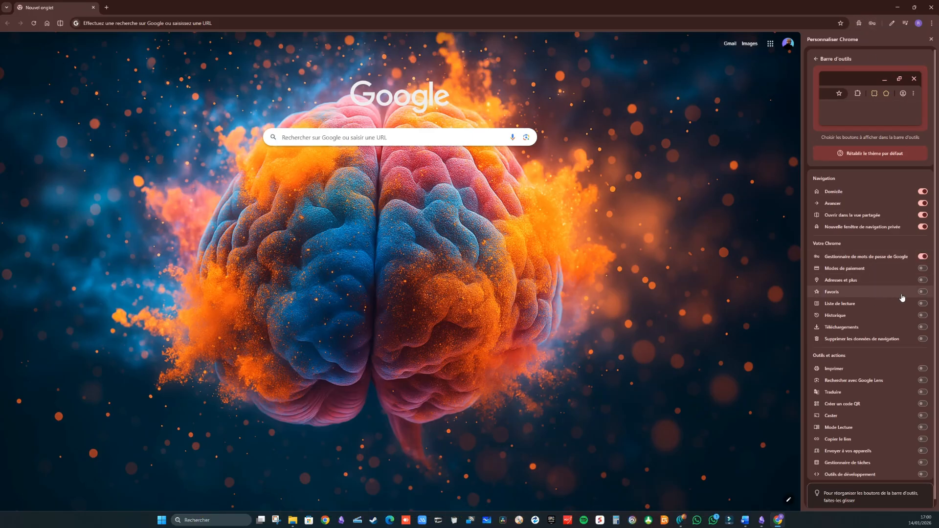
left_click(923, 292)
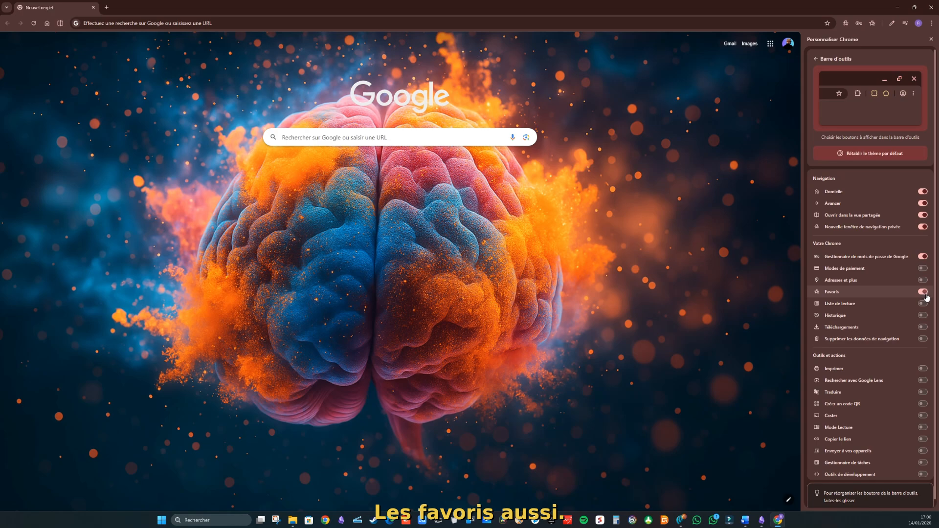
left_click(923, 315)
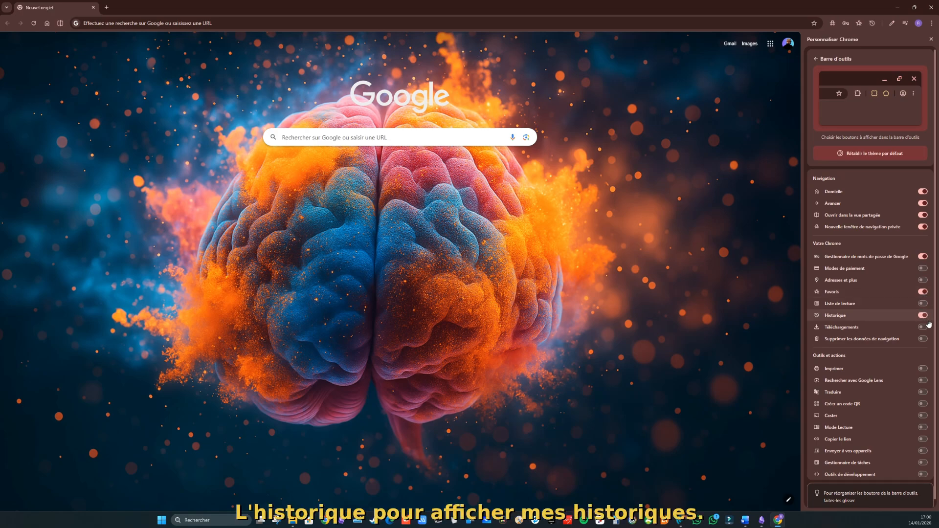
left_click(925, 326)
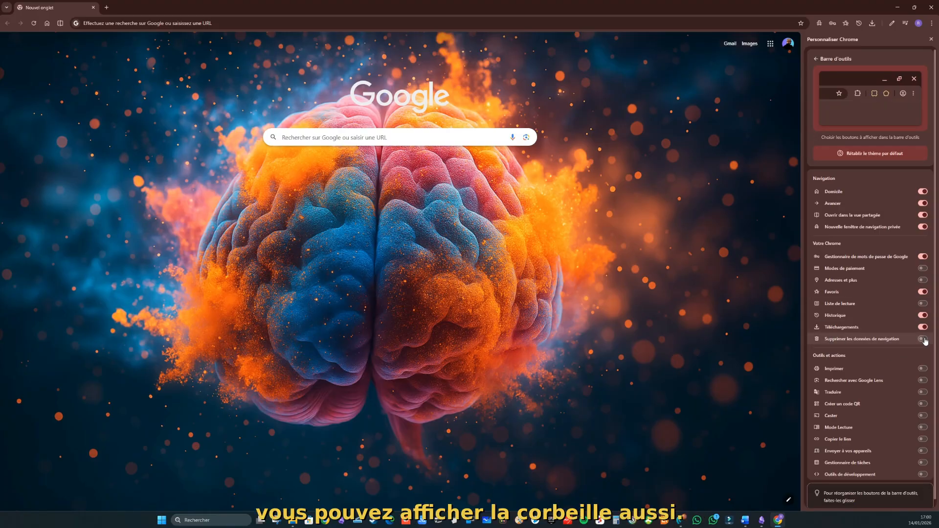
Step: Enable the Créer un code QR, Caster, Mode Lecture and Envoyer à vos appareils toolbar buttons
scroll(921, 387, "down", 1)
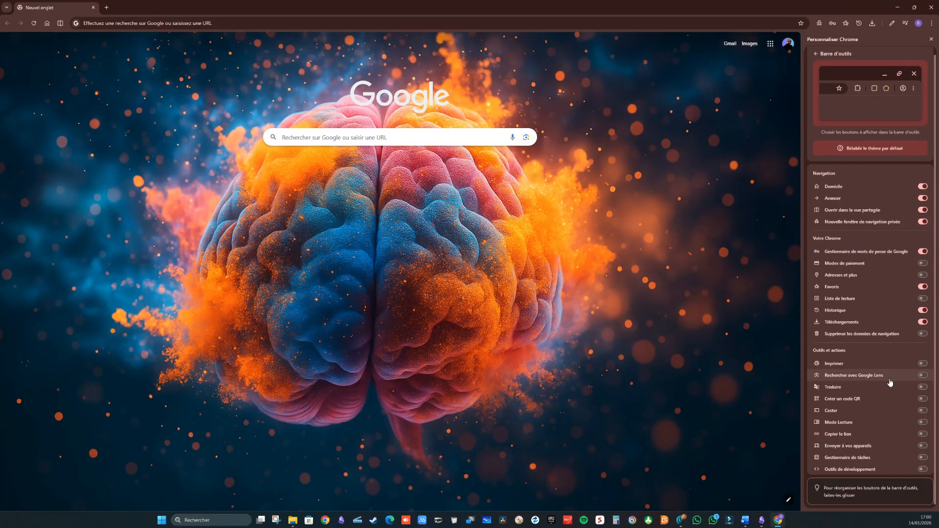
left_click(923, 399)
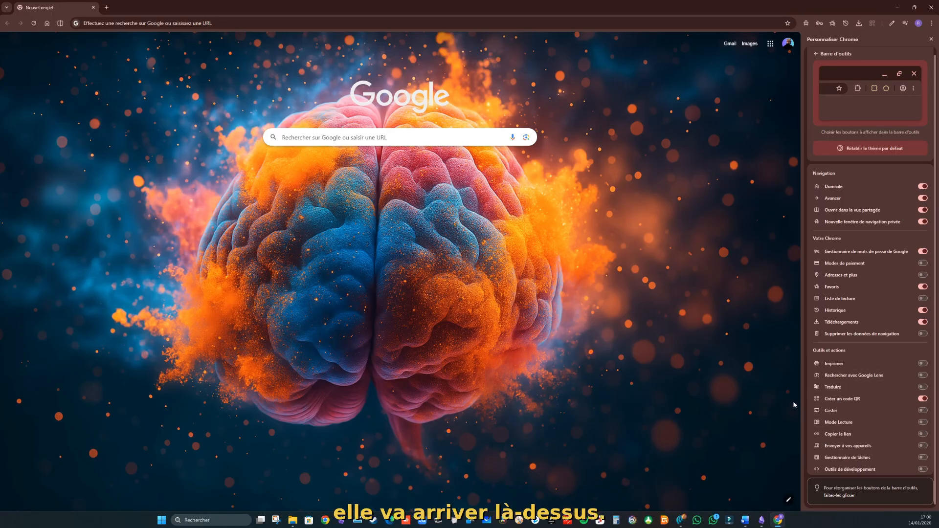
left_click(923, 411)
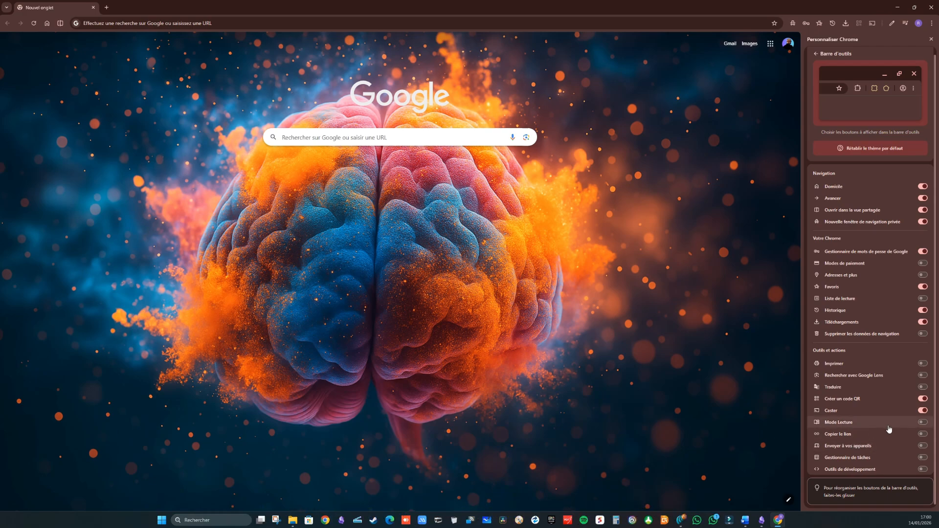
left_click(923, 422)
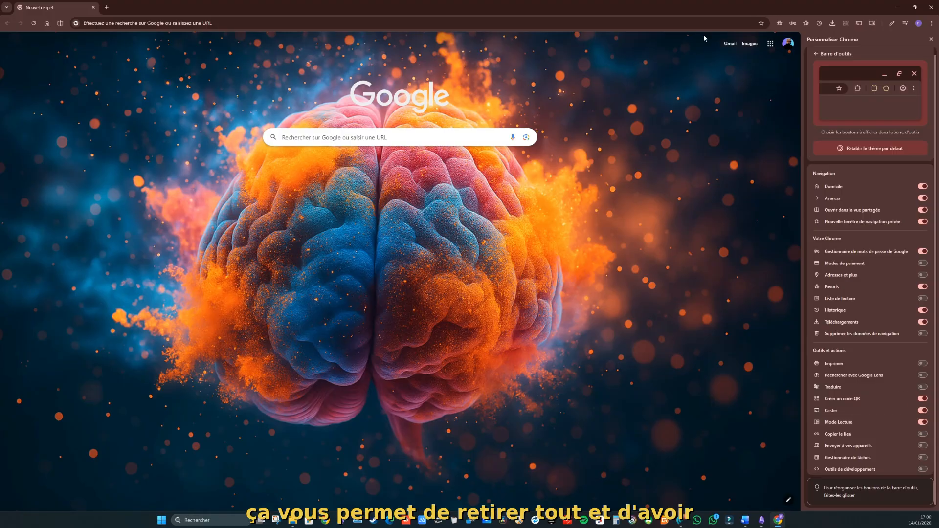
left_click(923, 447)
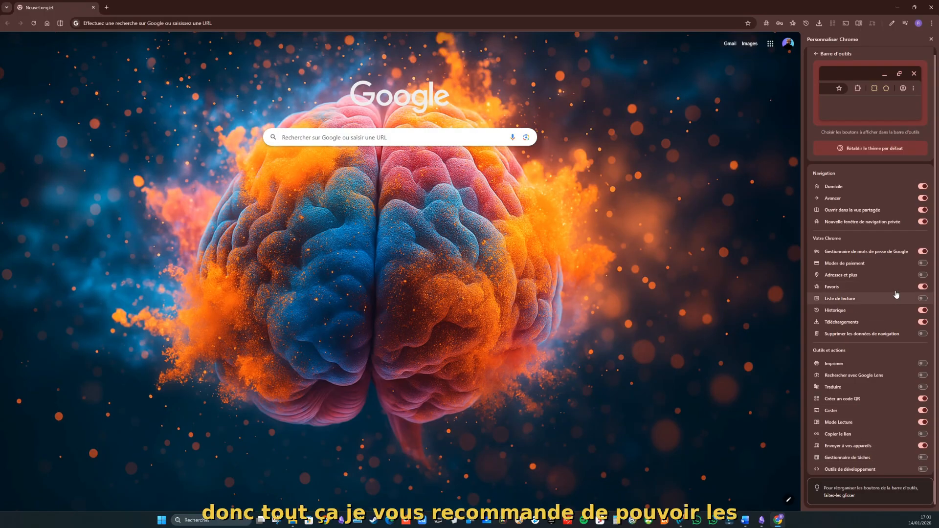
Step: Close the Personnaliser Chrome panel and expand the profile entry in Chrome's three-dot menu
left_click(930, 39)
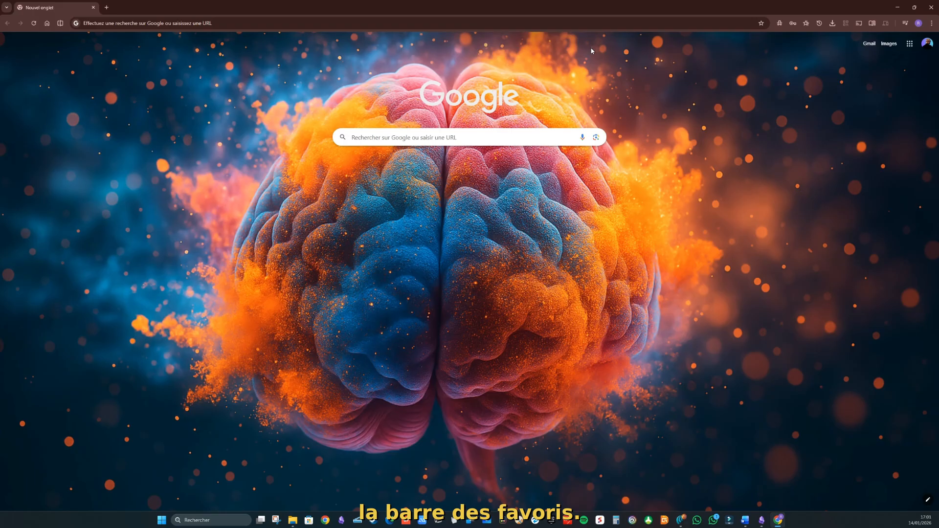
left_click(932, 24)
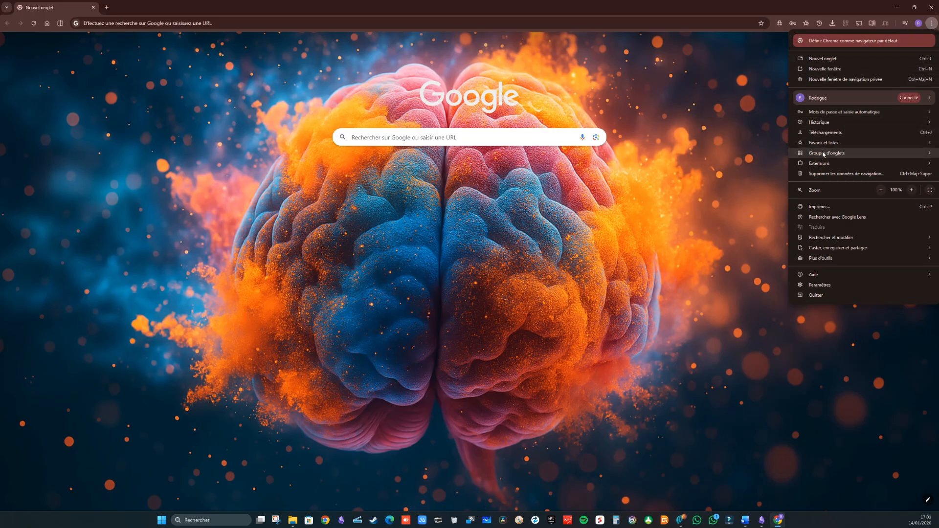
mouse_move(801, 102)
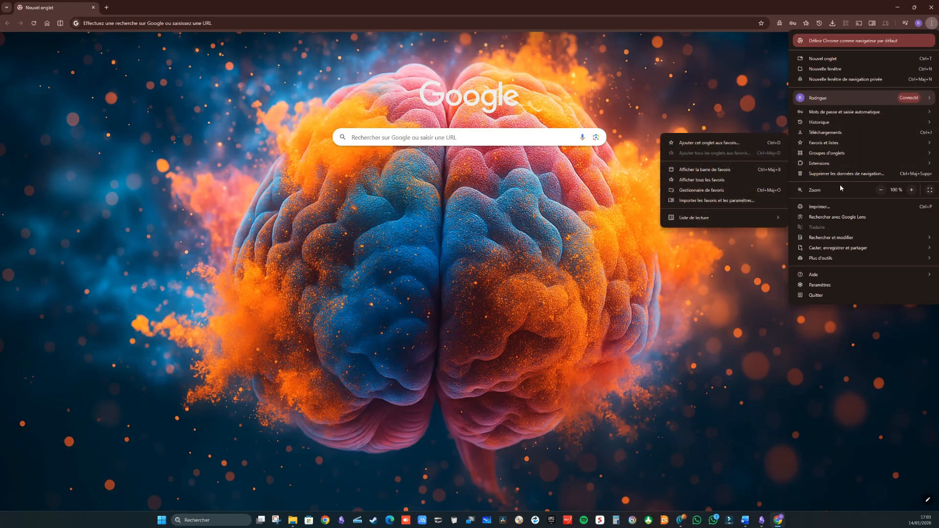
Step: Turn on 'Afficher la barre de favoris' under Settings > Apparence
left_click(834, 285)
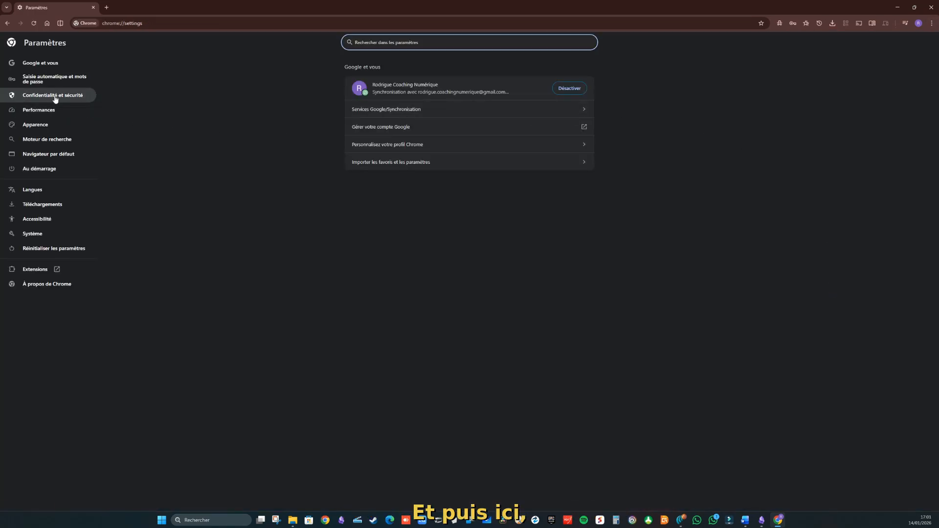
left_click(36, 125)
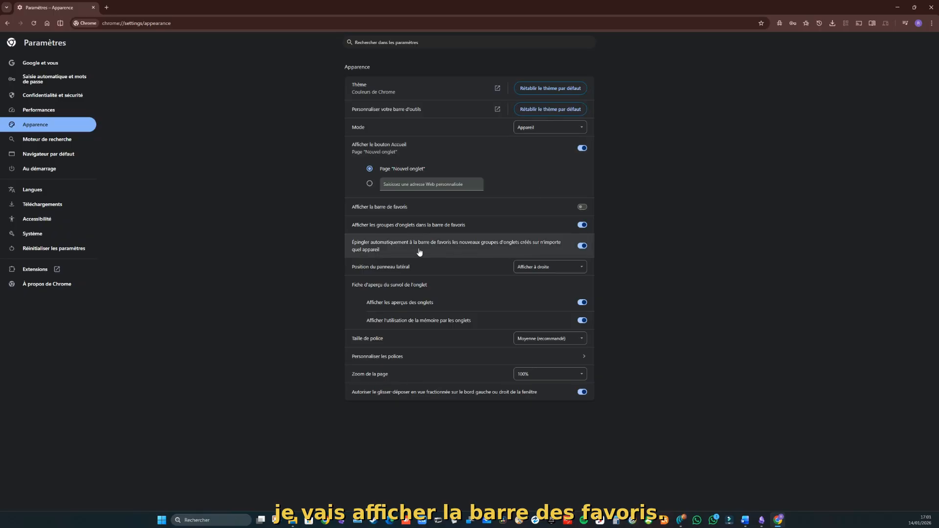
left_click(582, 207)
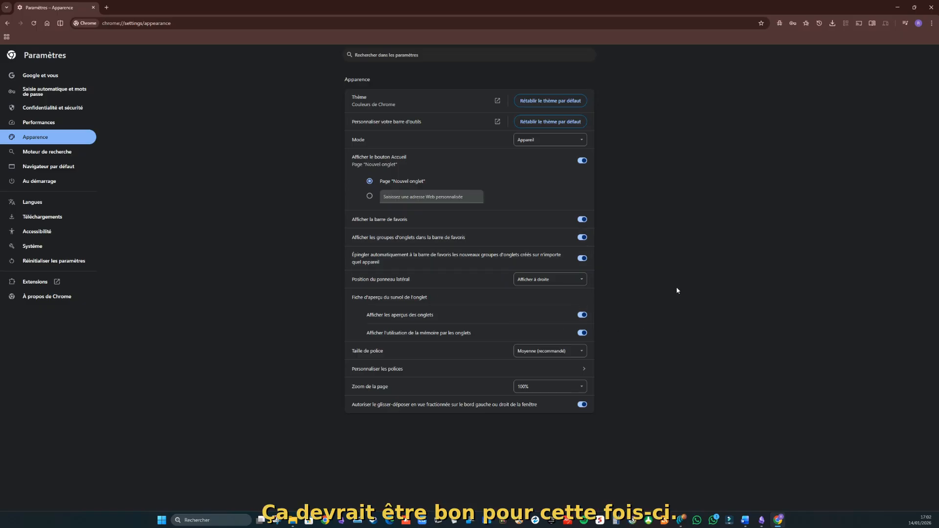
Step: Close and relaunch Chrome, then choose the main profile in 'Qui utilise Chrome ?'
left_click(930, 7)
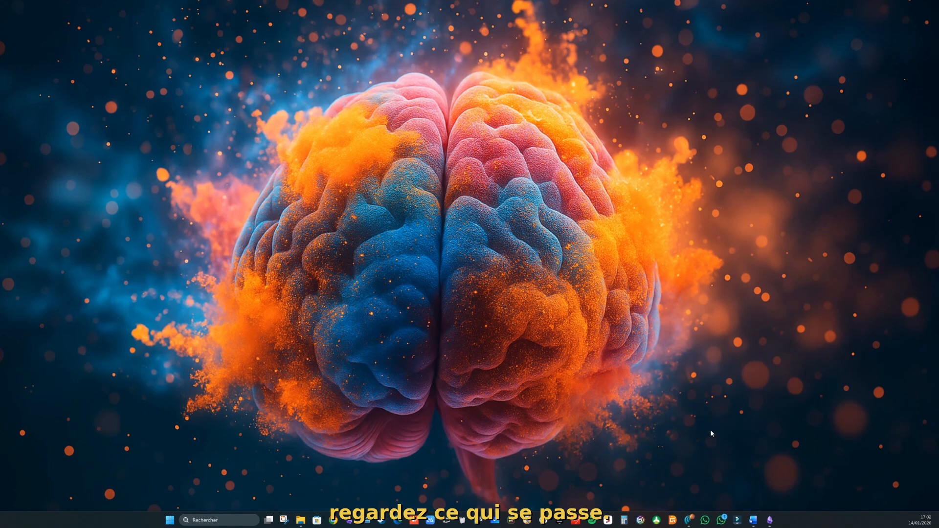
left_click(334, 520)
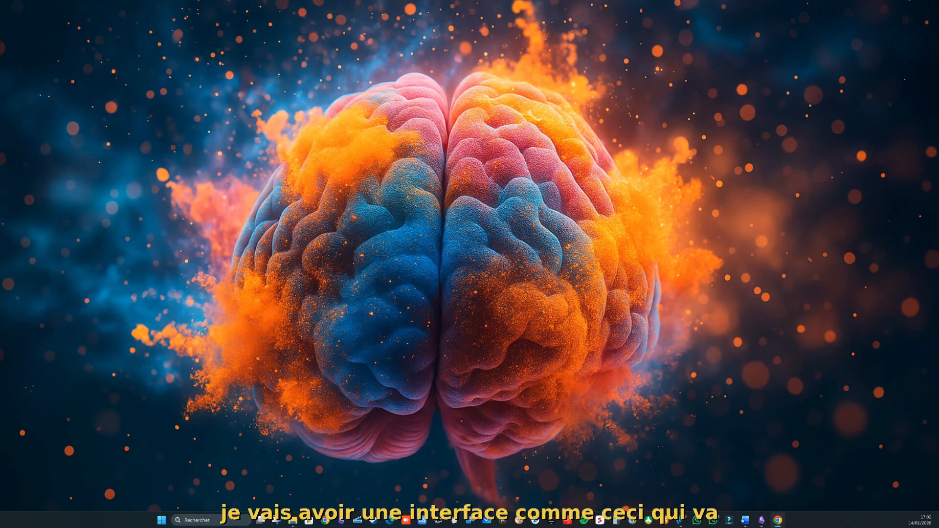
scroll(410, 246, "down", 5)
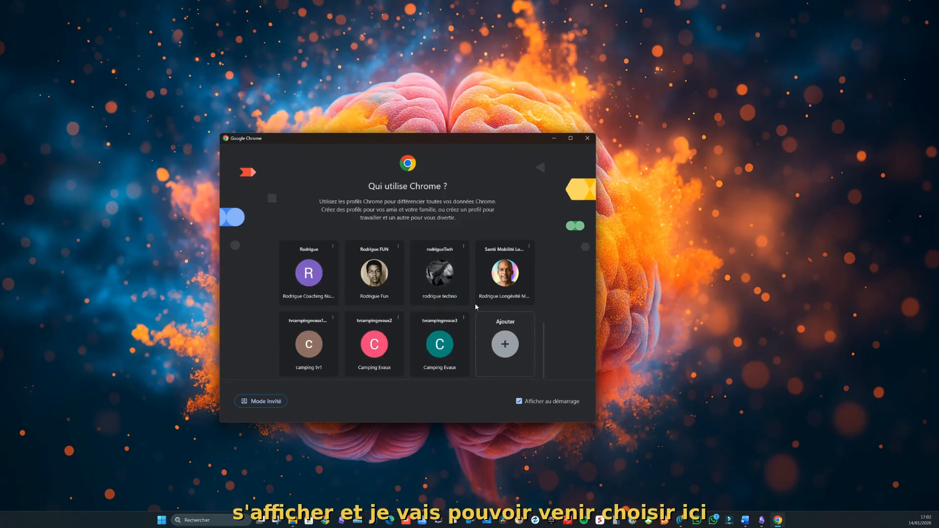
left_click(308, 272)
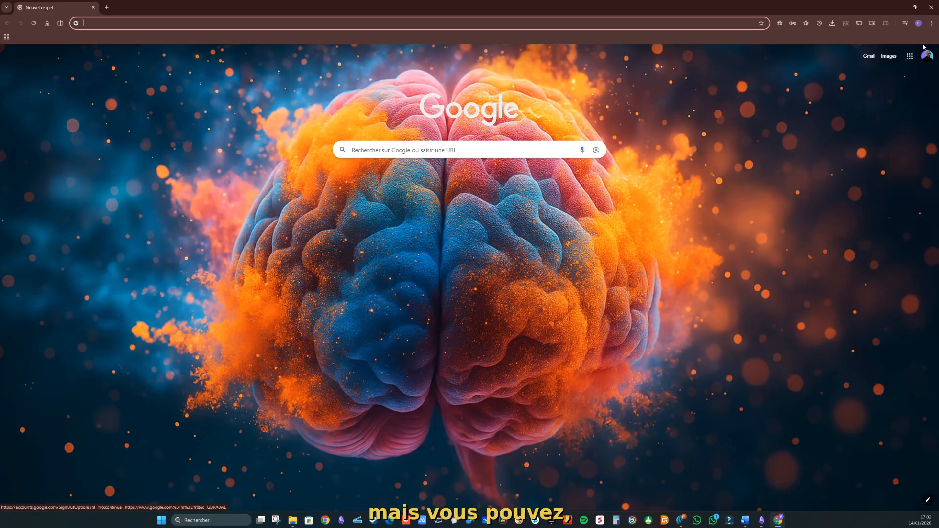
Step: Under Settings > Au démarrage, choose opening specific pages and start an 'Ajouter une page' entry
left_click(932, 23)
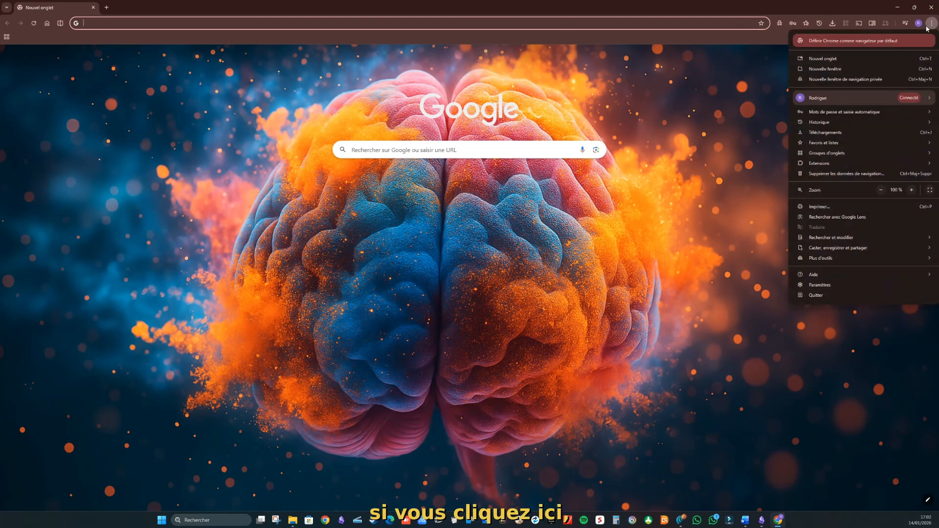
left_click(834, 284)
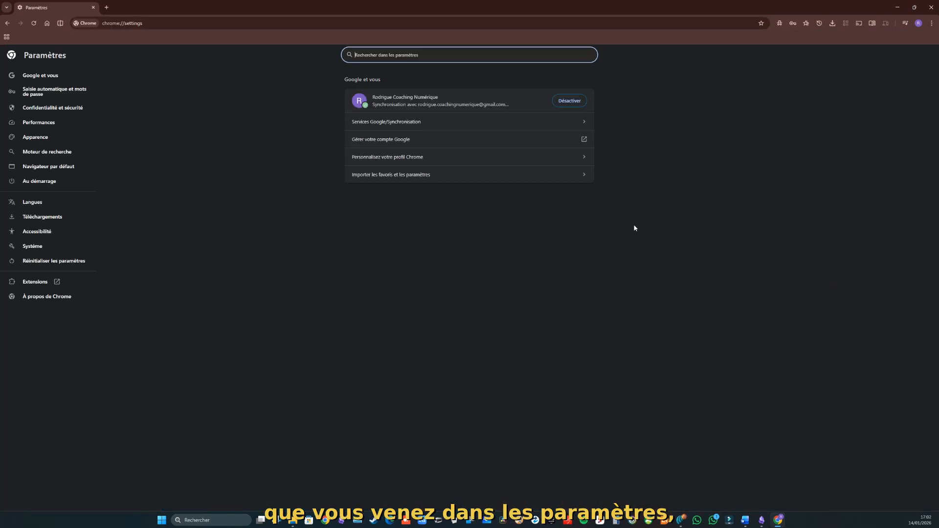
left_click(40, 182)
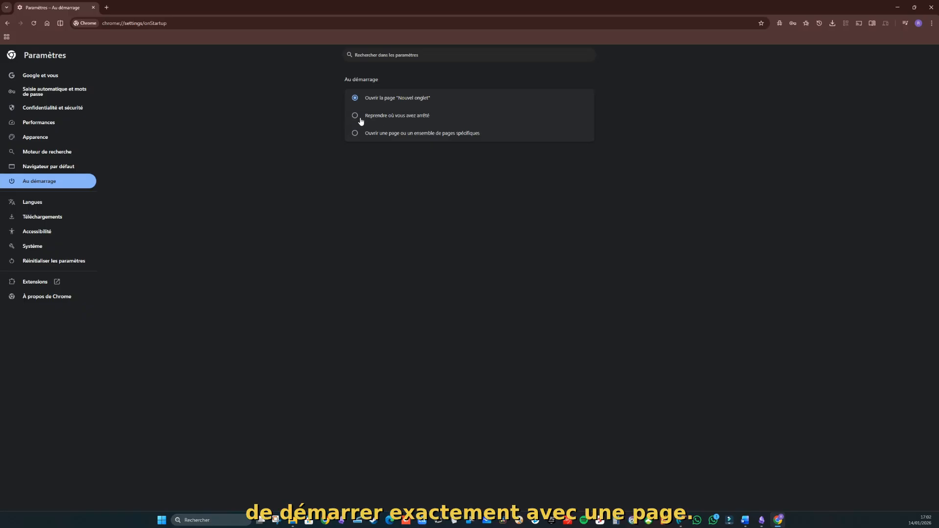
left_click(356, 135)
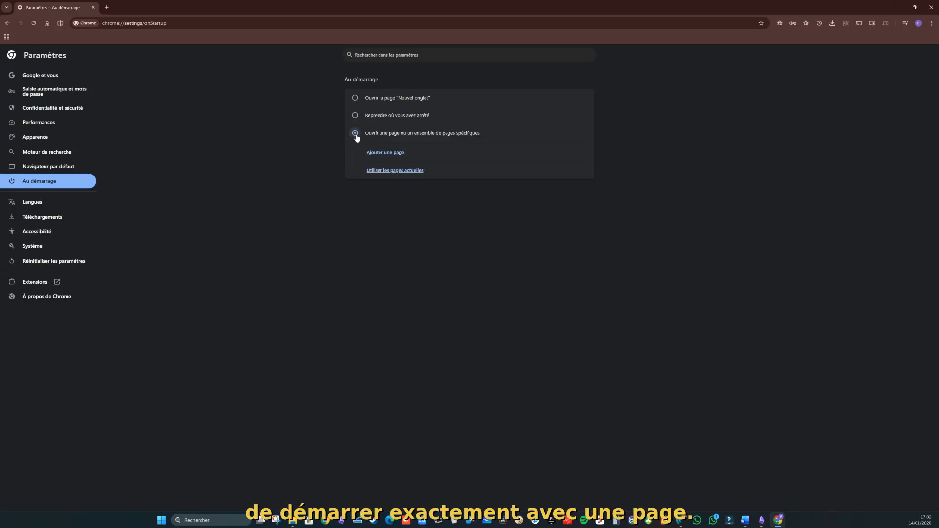
left_click(386, 152)
left_click(421, 273)
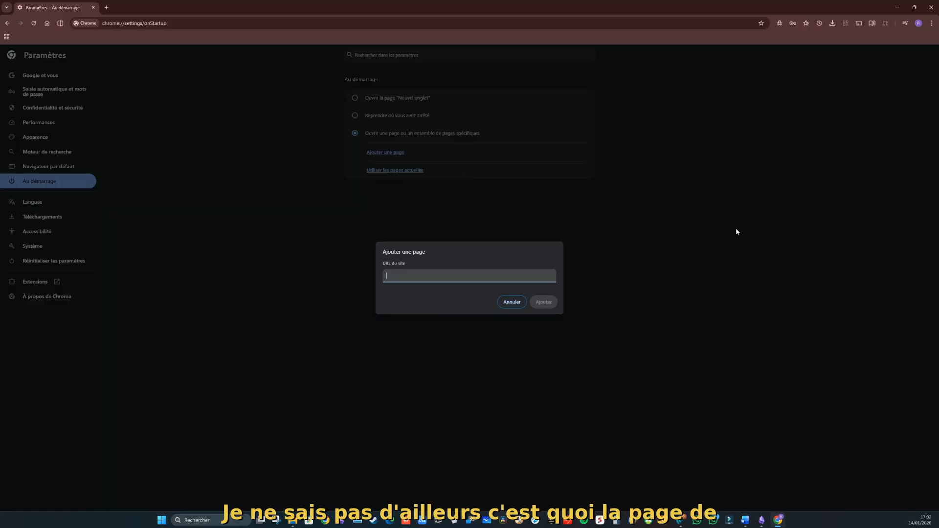
Step: In a new tab, search 'google actualités' and open the Google Actualités news site
left_click(105, 6)
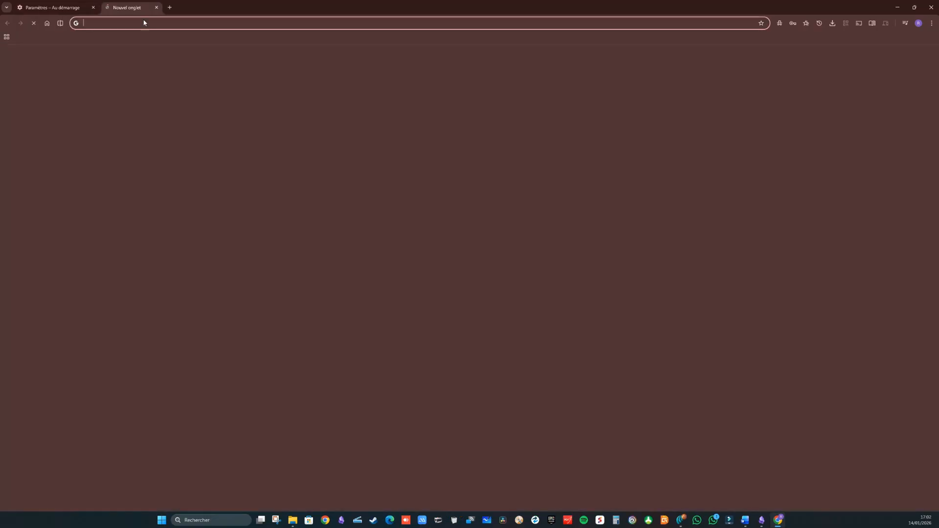
type("google ")
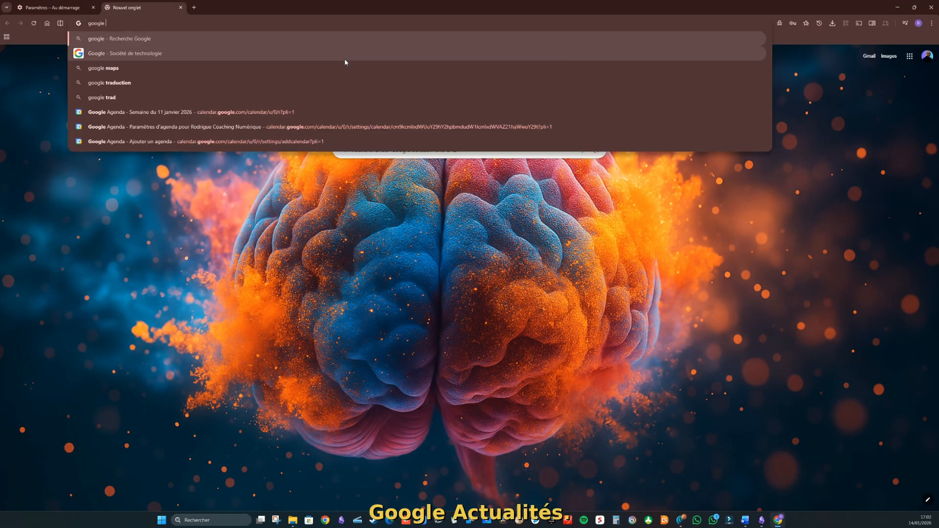
type("actualité")
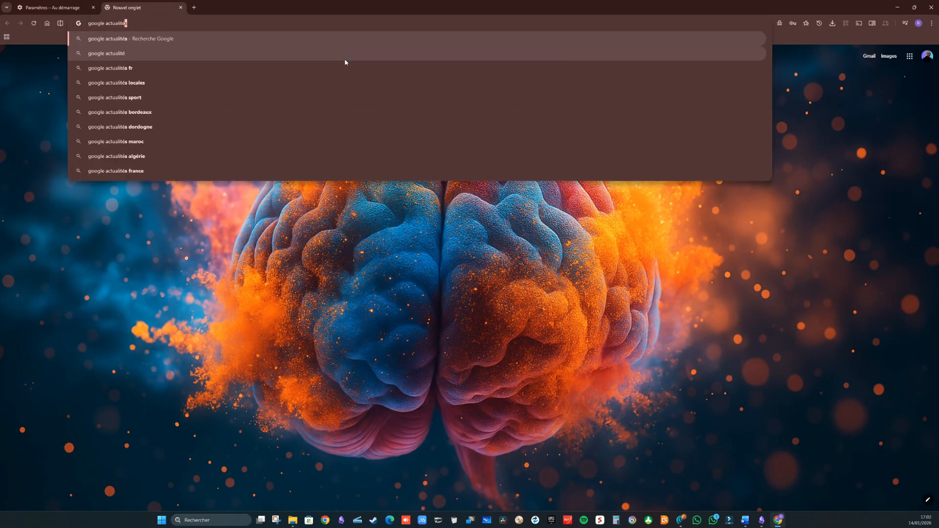
type("s")
key("Return")
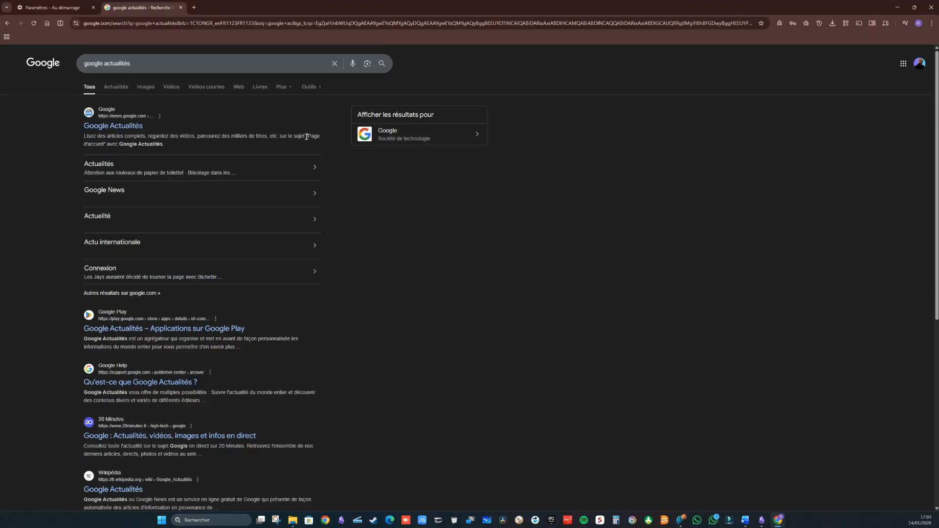
left_click(130, 128)
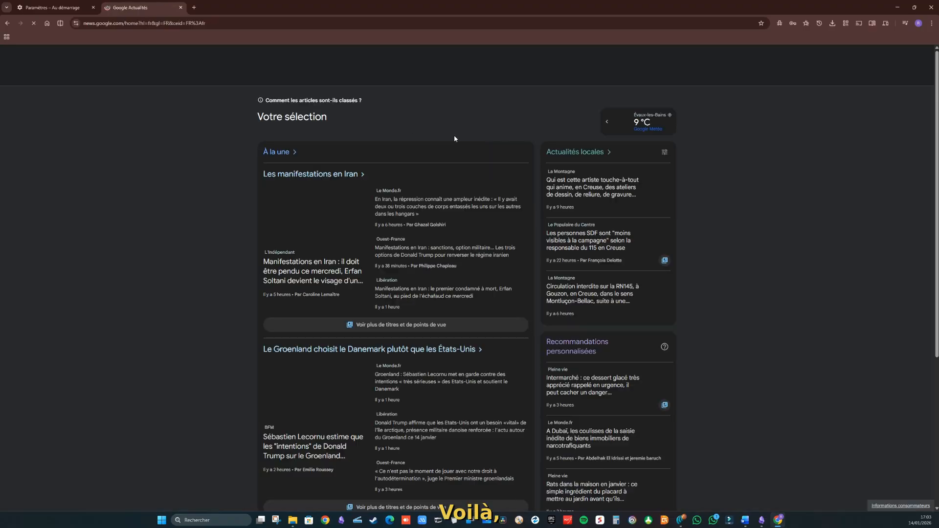
Step: Copy the Google Actualités page address and return to the Paramètres tab
left_click(210, 26)
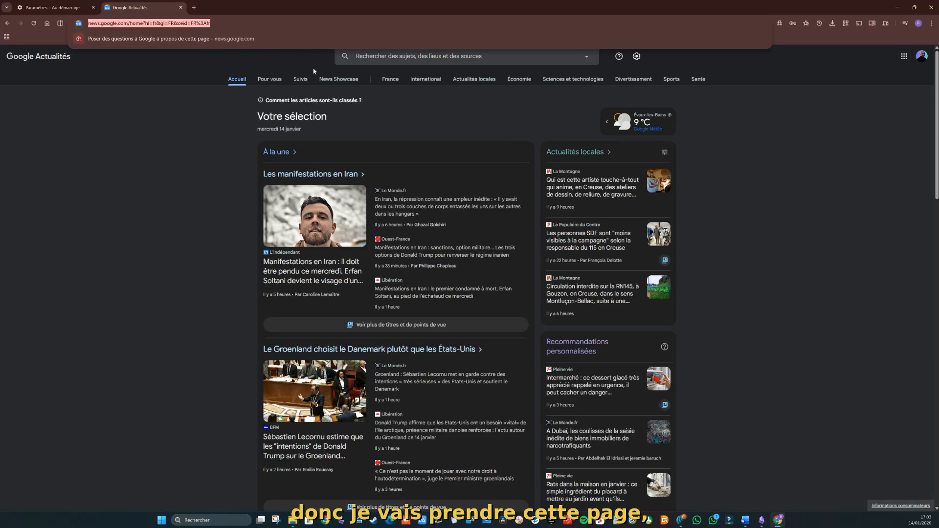
key("ctrl+c")
left_click(36, 8)
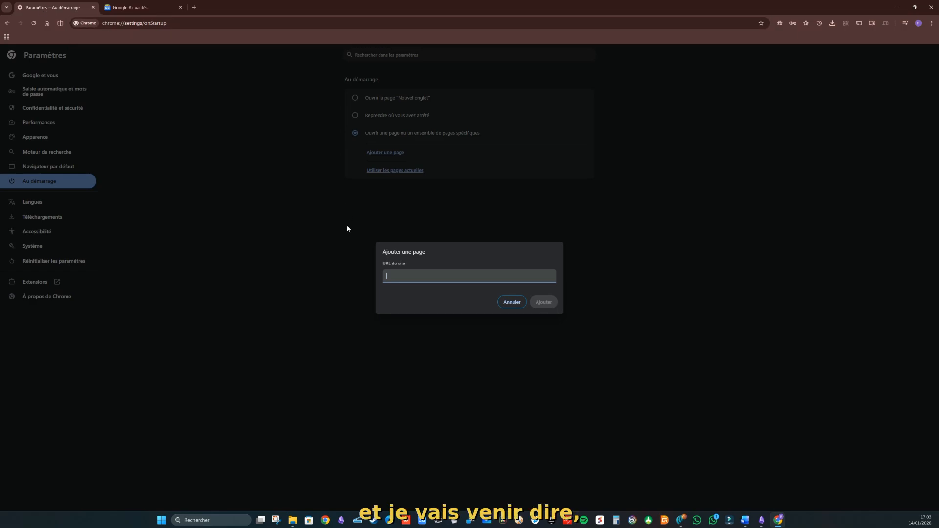
Step: Paste the Google Actualités URL as the new startup page, add it, and close settings
key("ctrl+v")
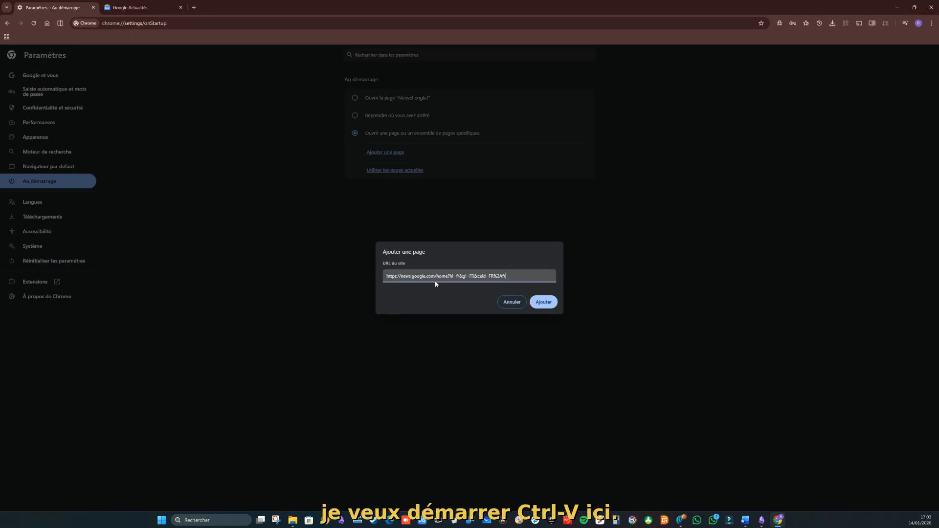
left_click(541, 302)
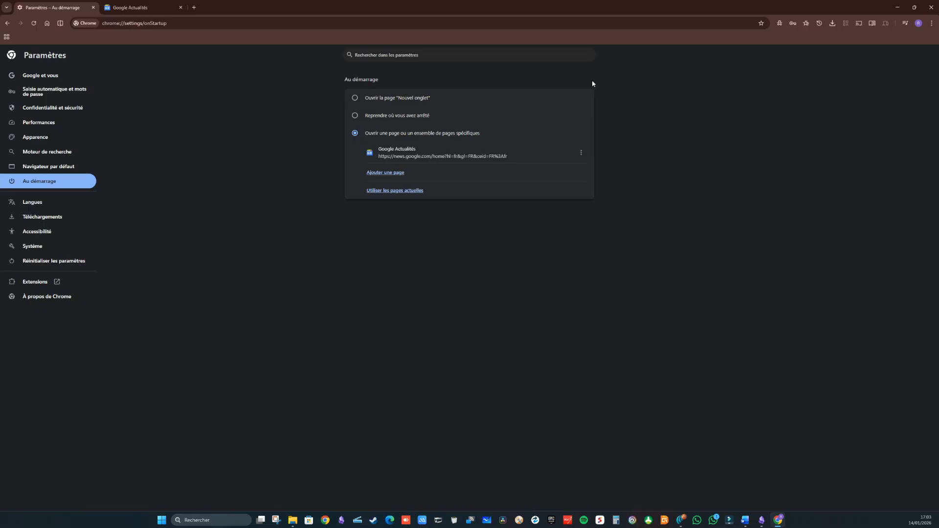
key("ctrl+w")
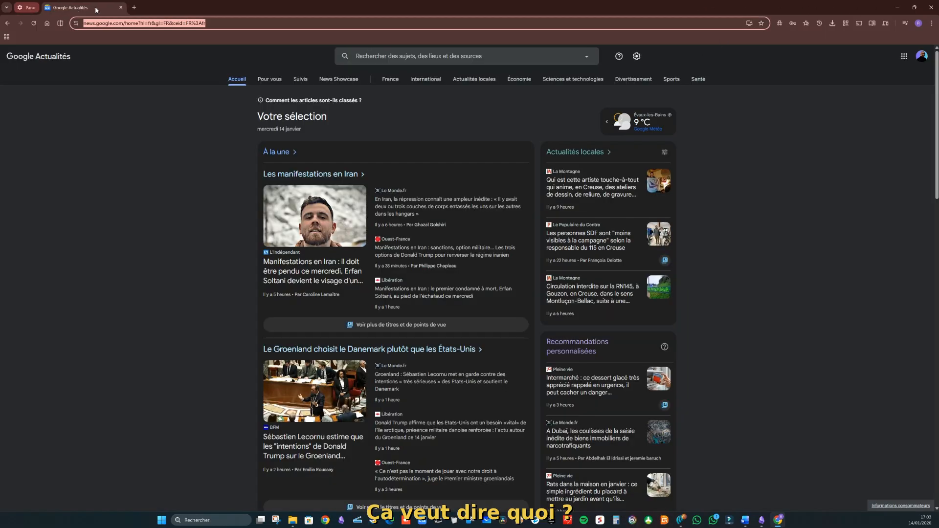
Step: Restart Chrome with your profile, then keep only a fresh new tab
left_click(931, 7)
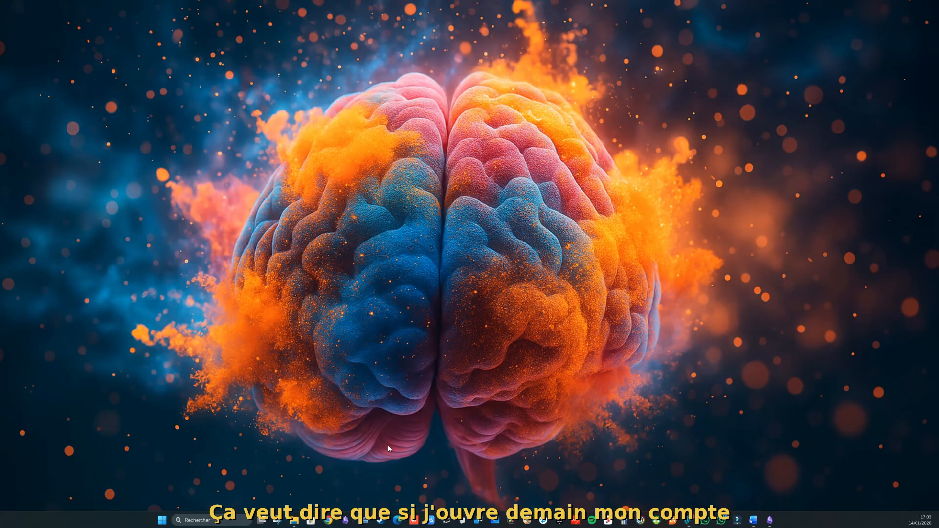
left_click(777, 520)
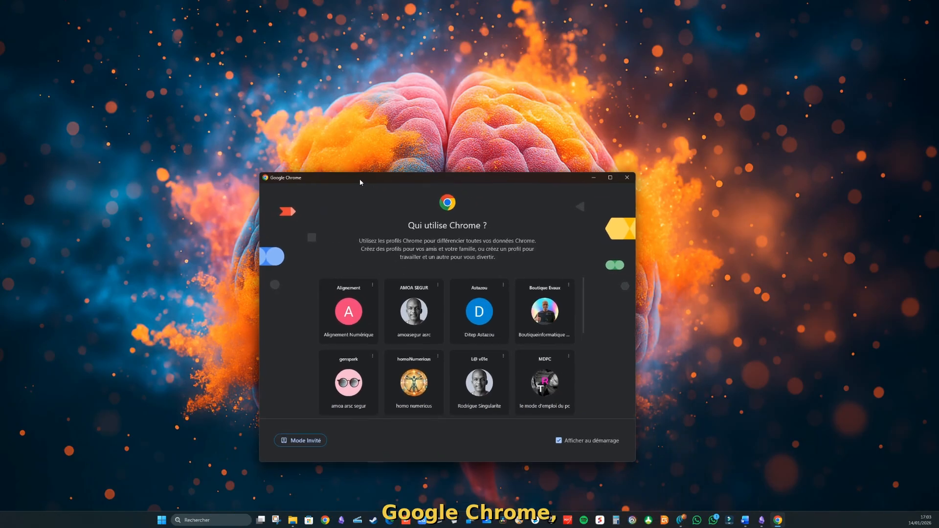
scroll(429, 351, "down", 2)
scroll(430, 350, "down", 2)
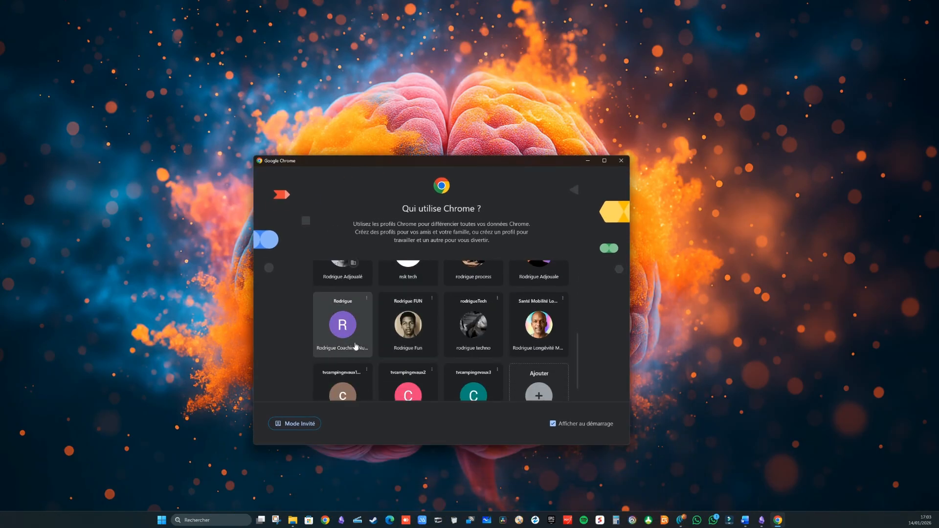
left_click(343, 330)
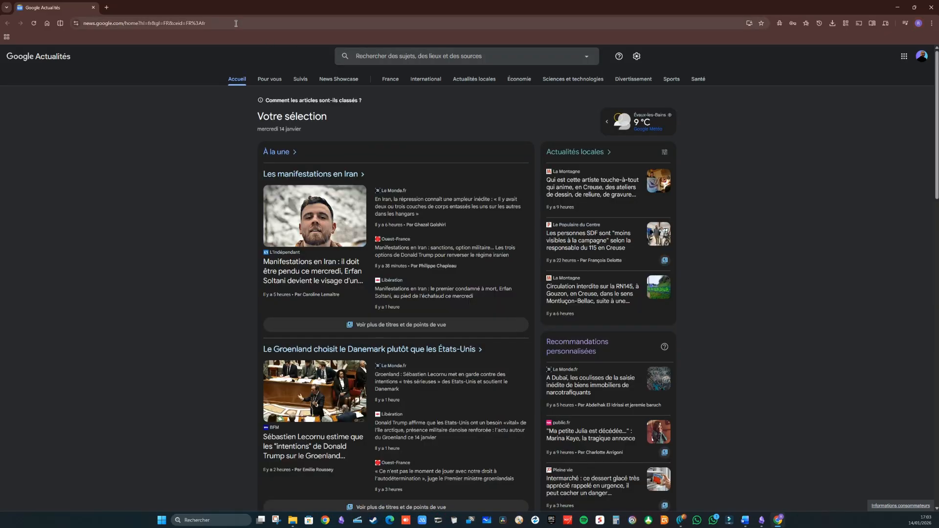
left_click(107, 8)
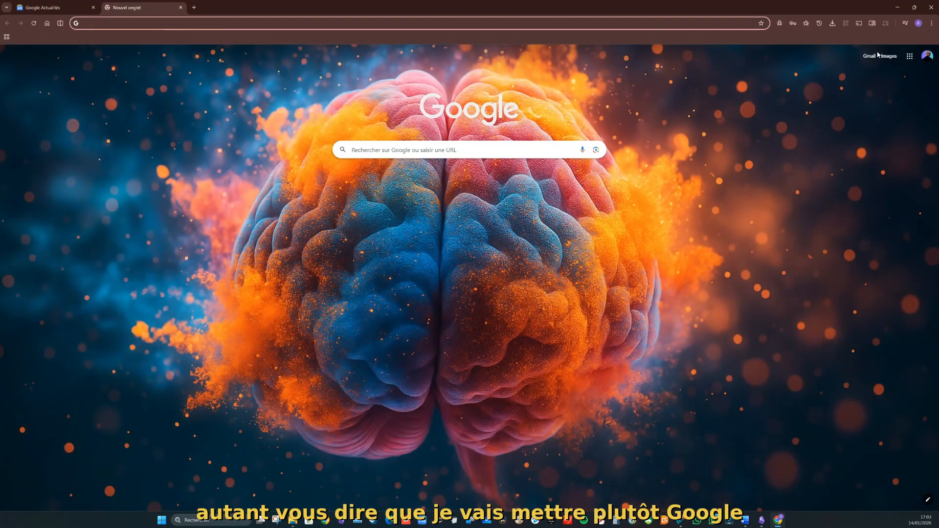
left_click(93, 8)
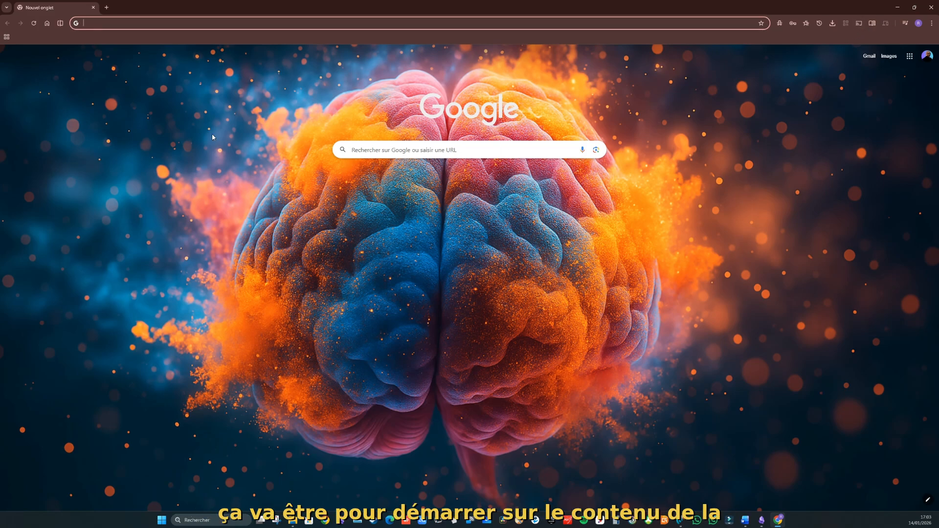
Step: Open YouTube in the current tab from the Google apps grid
left_click(909, 57)
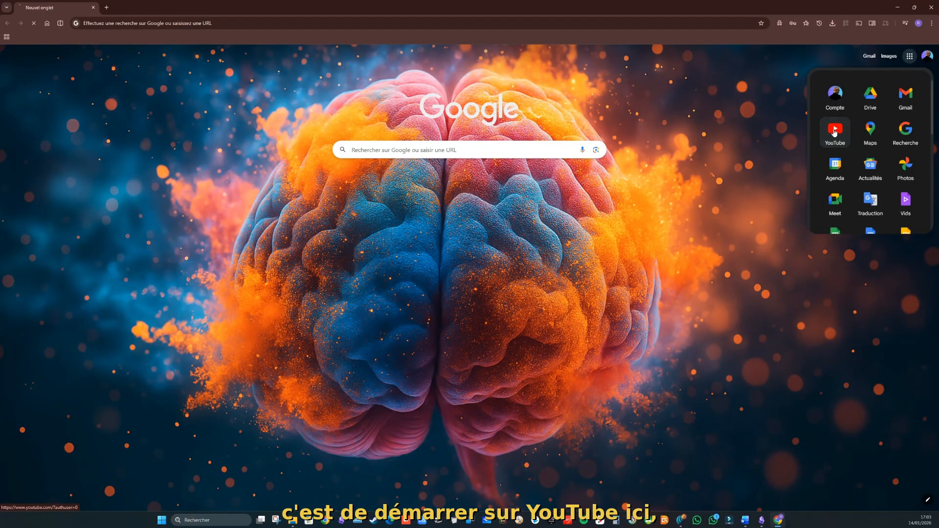
left_click(835, 130)
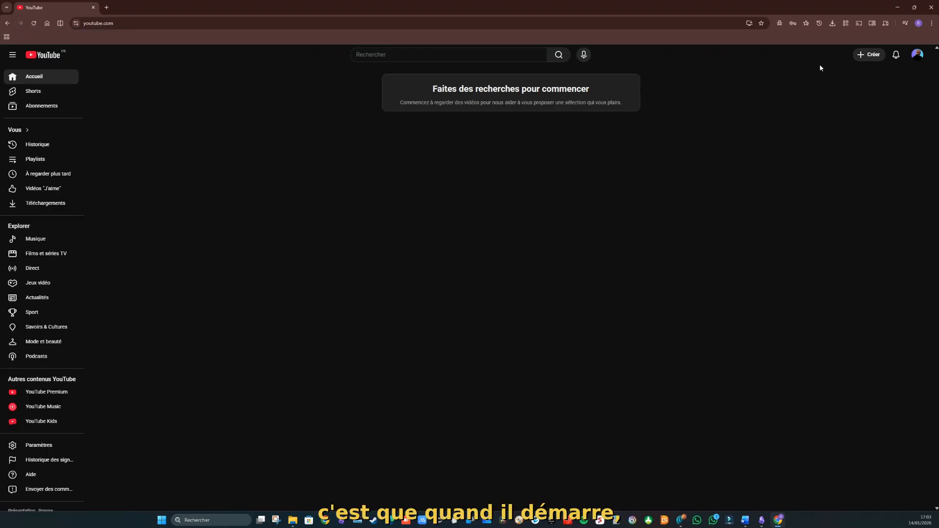
Step: In Settings, remove Google Actualités from the startup pages
left_click(932, 23)
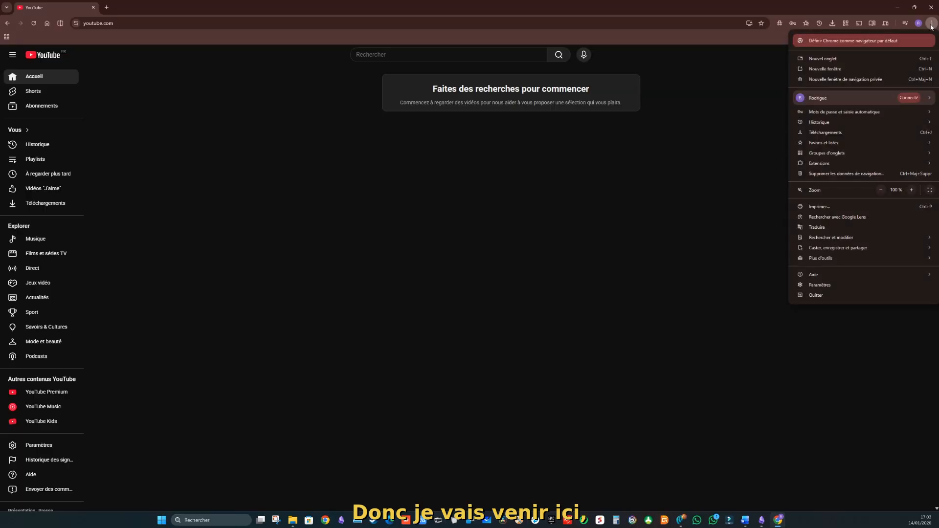
left_click(830, 285)
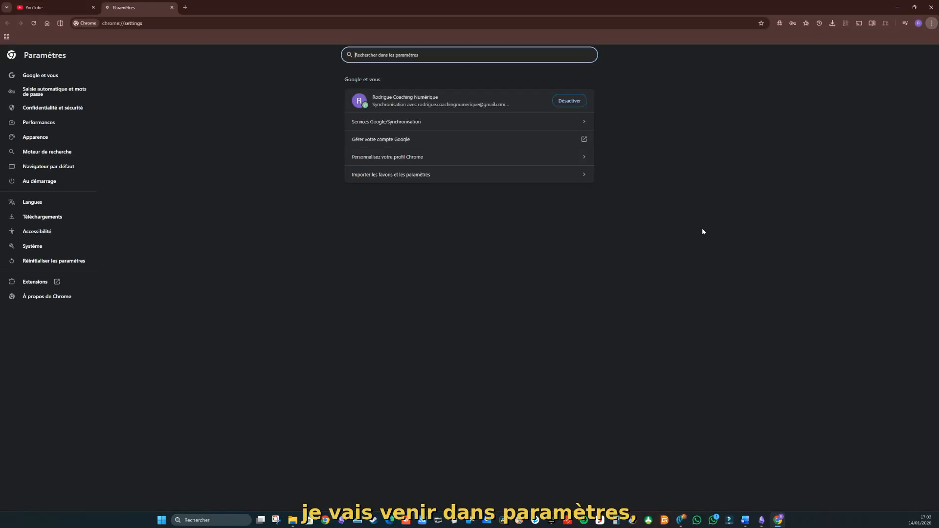
left_click(52, 182)
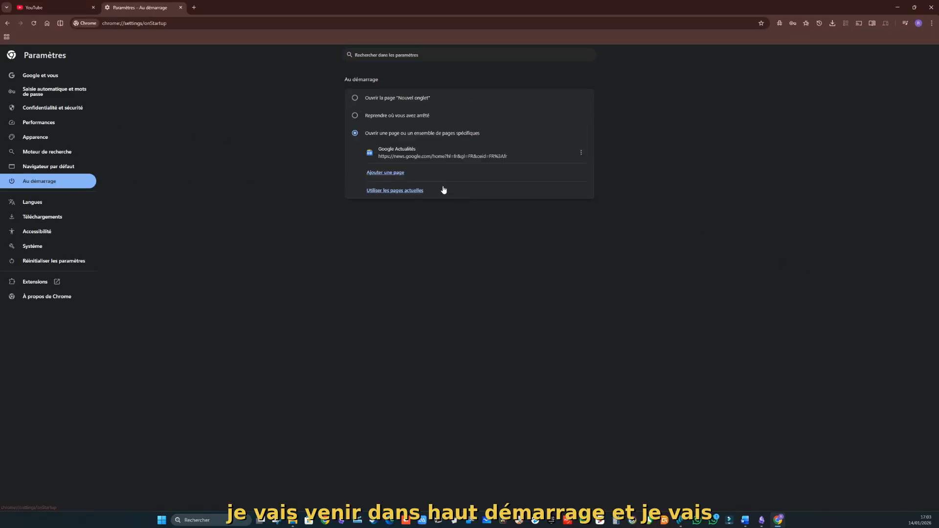
left_click(580, 151)
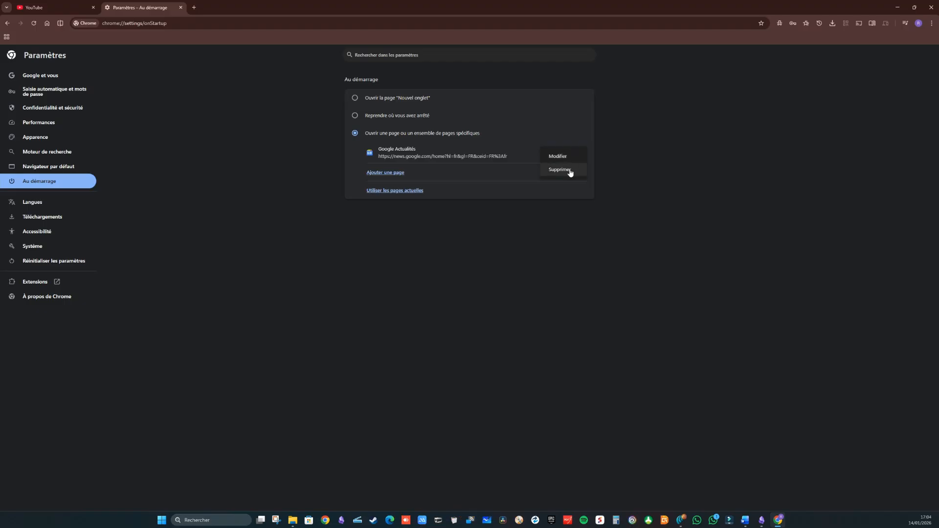
left_click(570, 172)
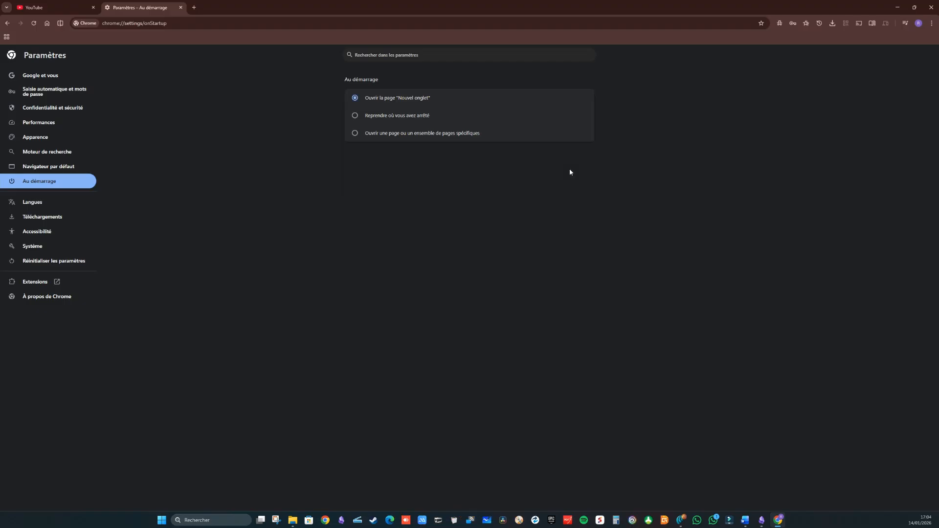
Step: Set the current YouTube page as the startup page and close settings
left_click(354, 134)
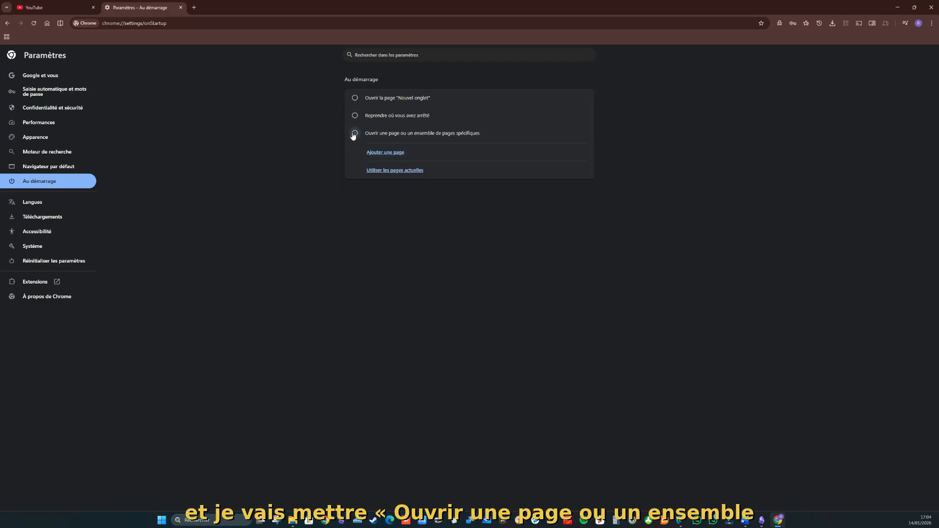
left_click(395, 171)
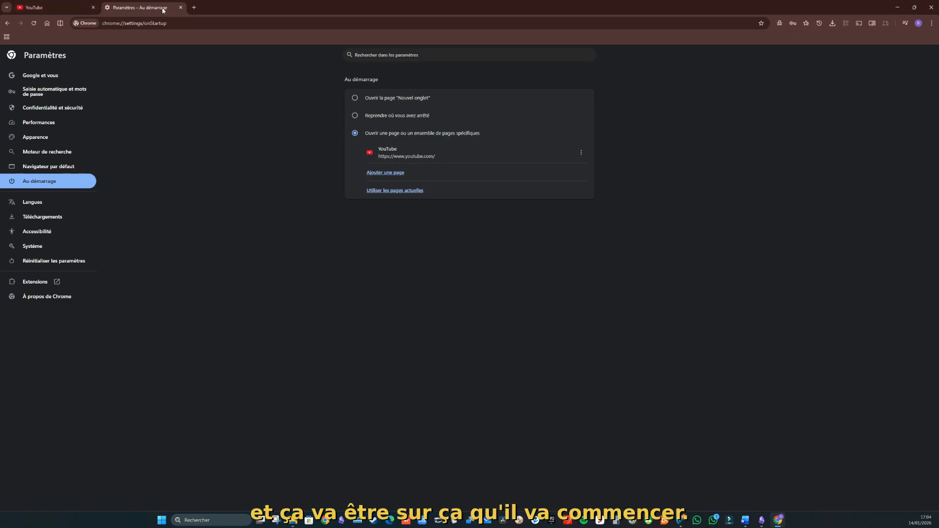
left_click(180, 8)
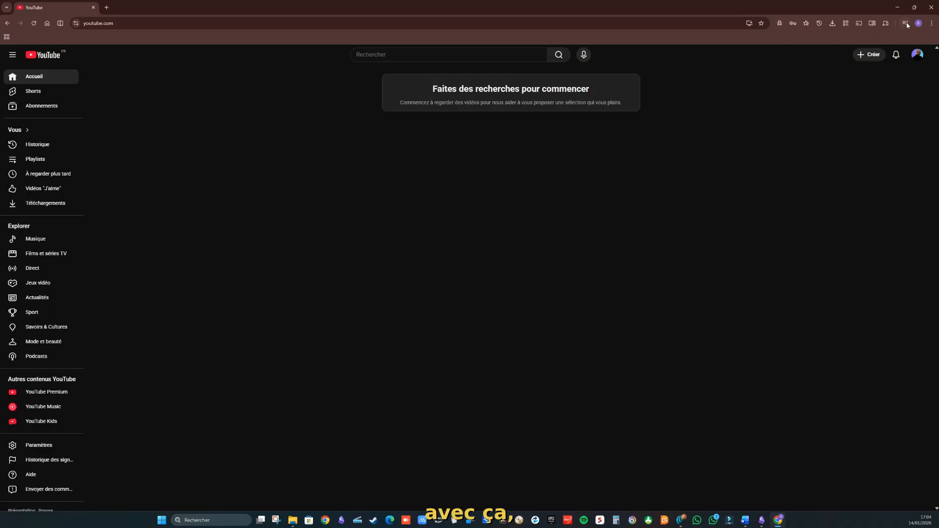
Step: Open a second tab on the brain-background Google page and browse the Google apps list
left_click(107, 7)
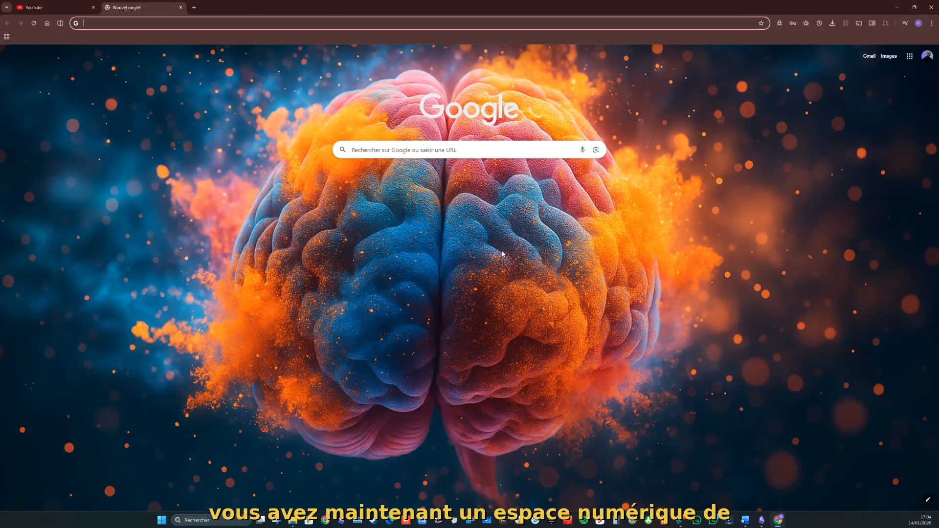
left_click(909, 56)
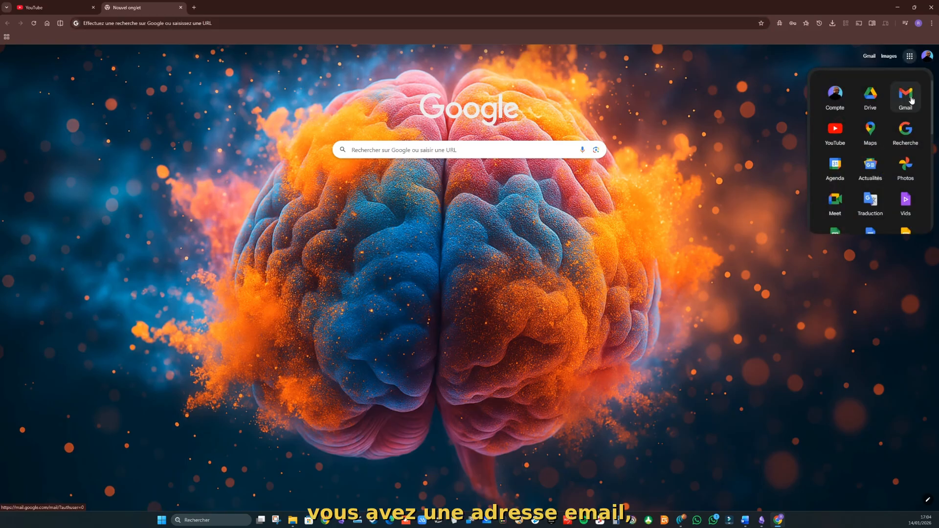
scroll(873, 191, "down", 2)
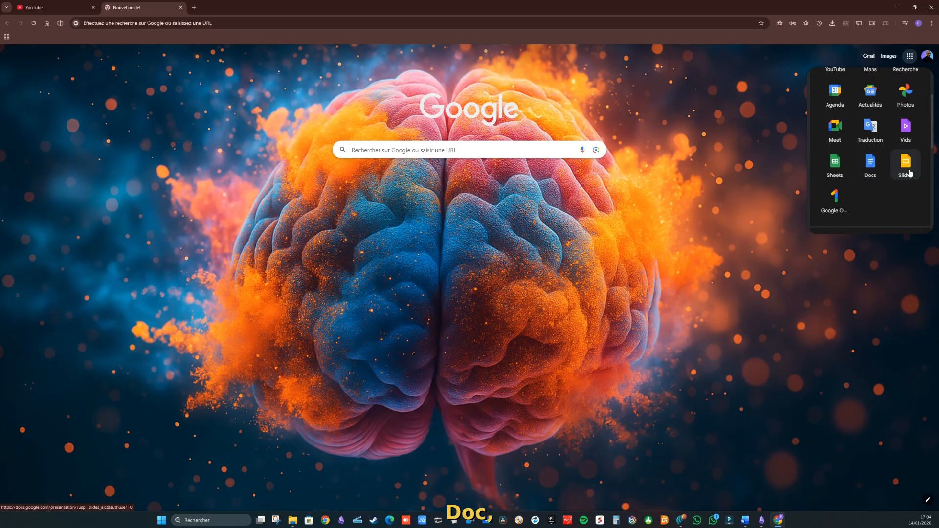
scroll(907, 140, "up", 1)
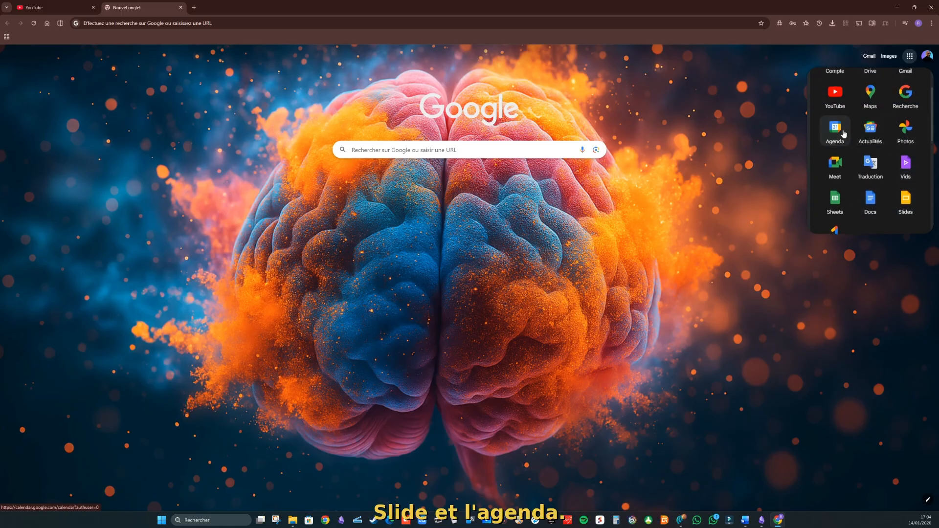
left_click(749, 291)
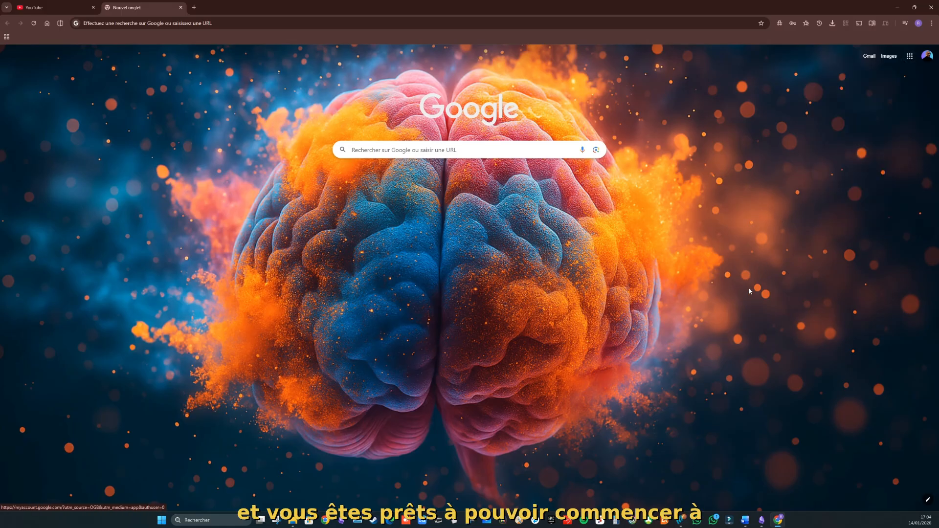